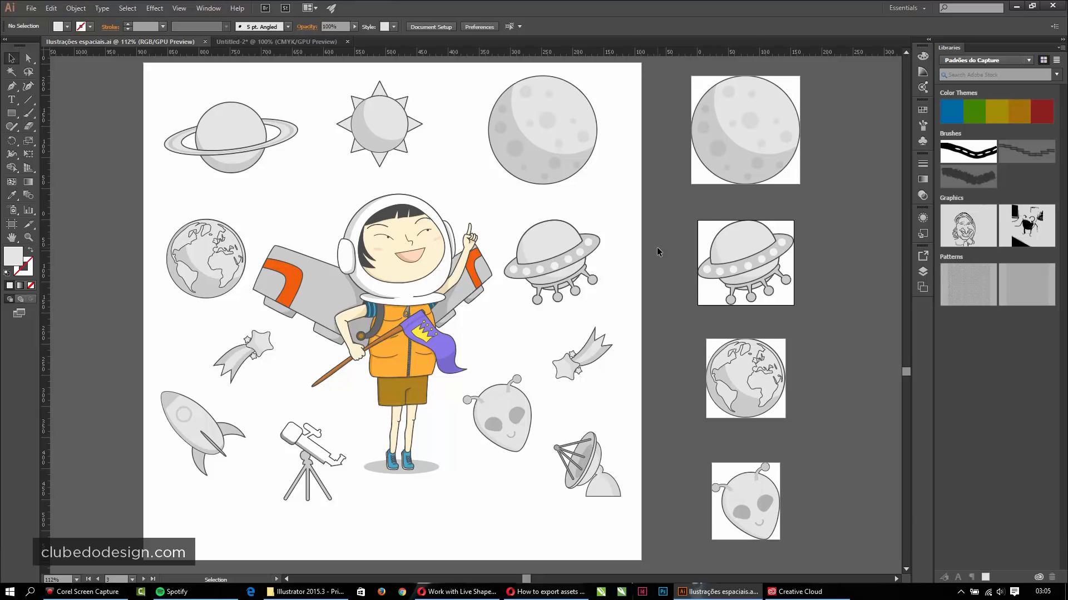
Switch to the Untitled-2 document and draw a square about 78 mm wide near the top of the page.
click(228, 38)
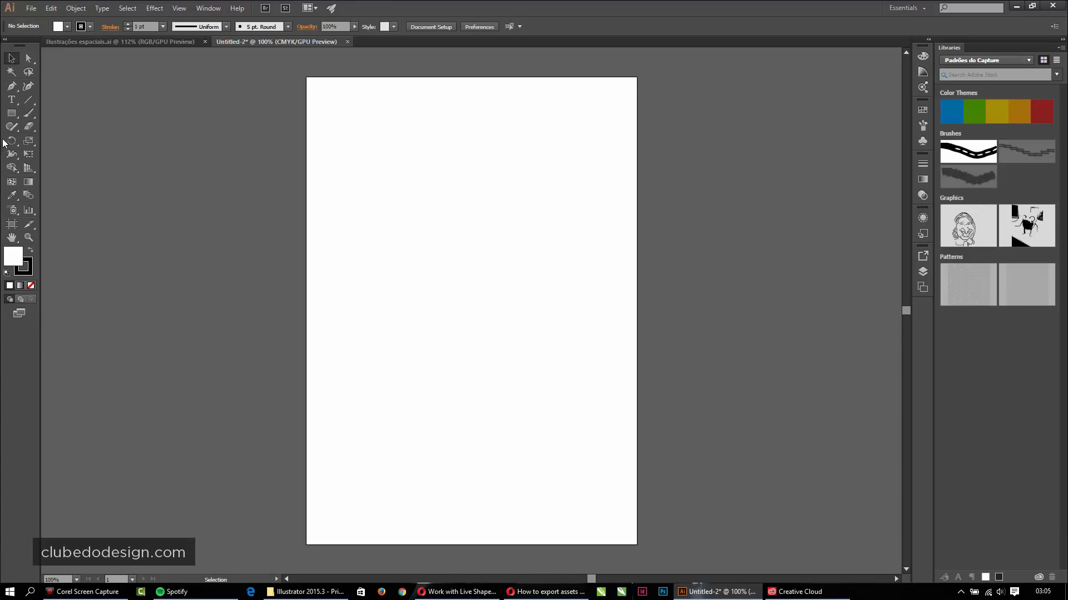
click(11, 115)
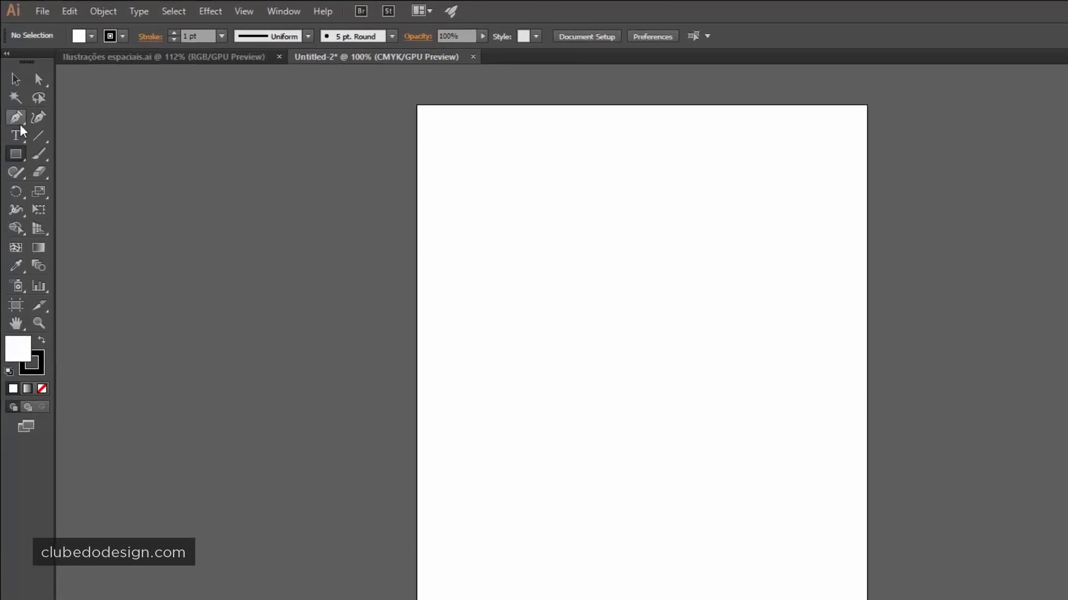
click(44, 148)
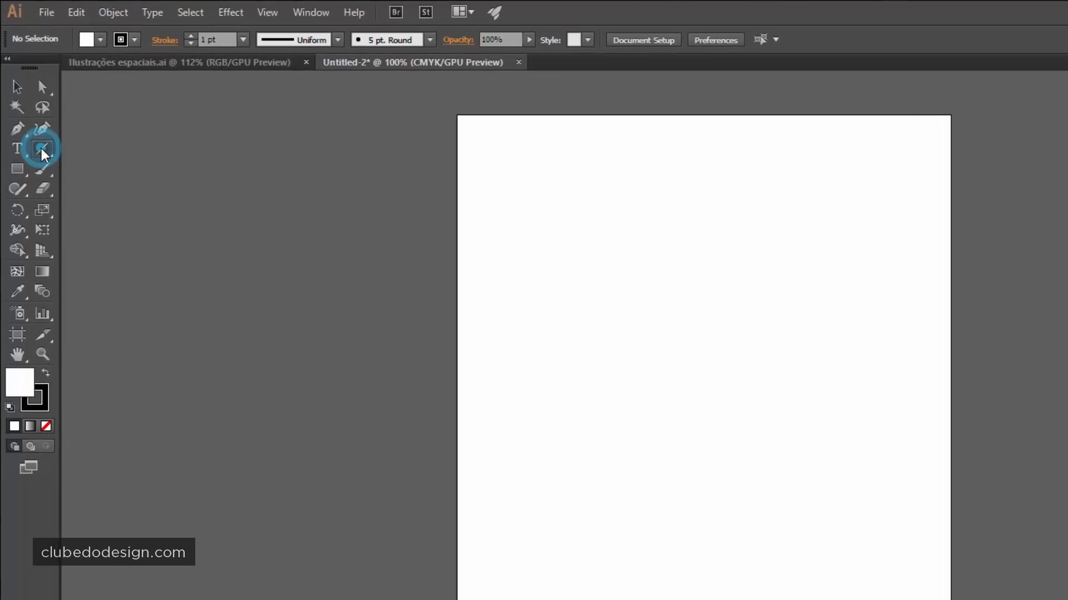
click(18, 170)
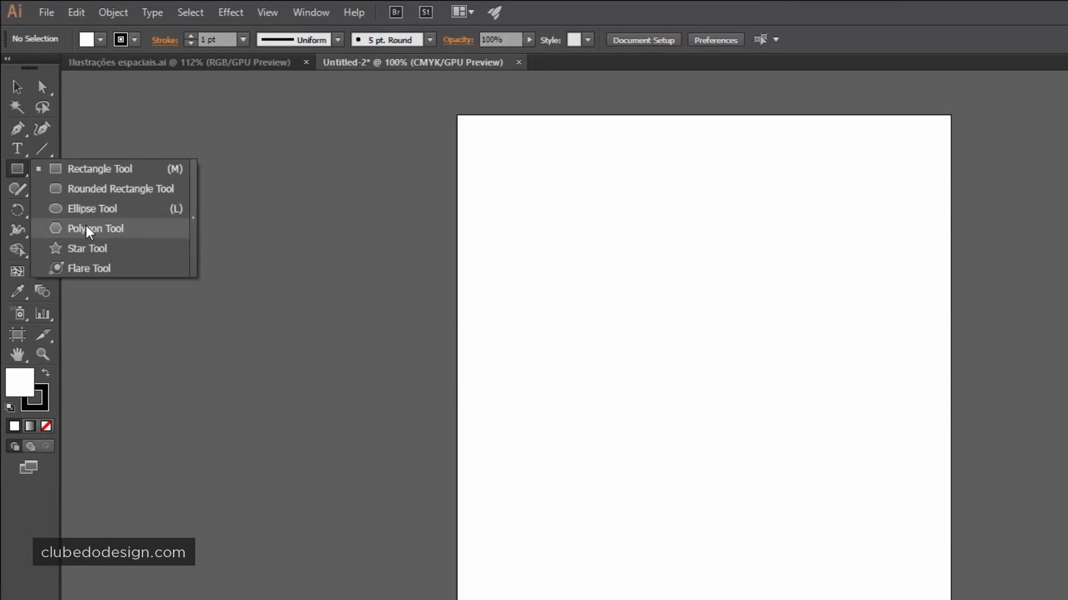
click(15, 174)
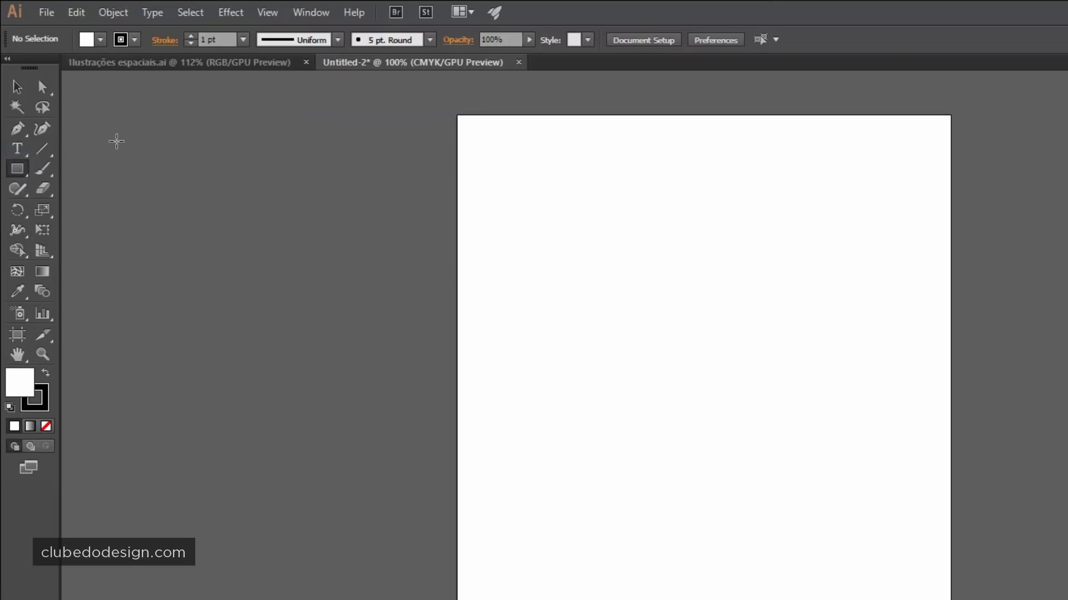
click(43, 168)
drag(569, 176, 753, 360)
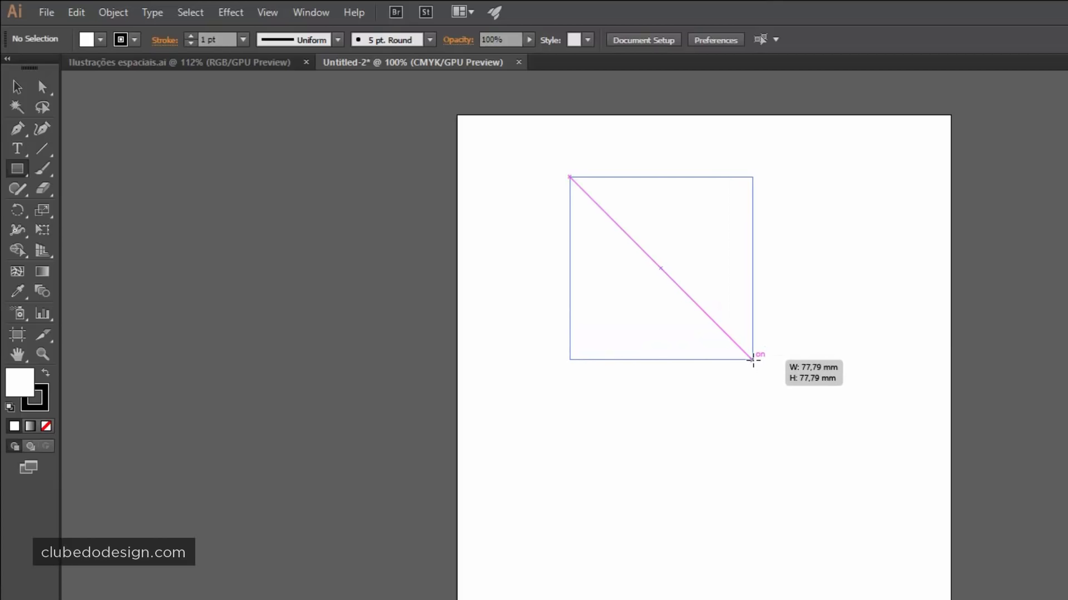
drag(752, 359, 753, 360)
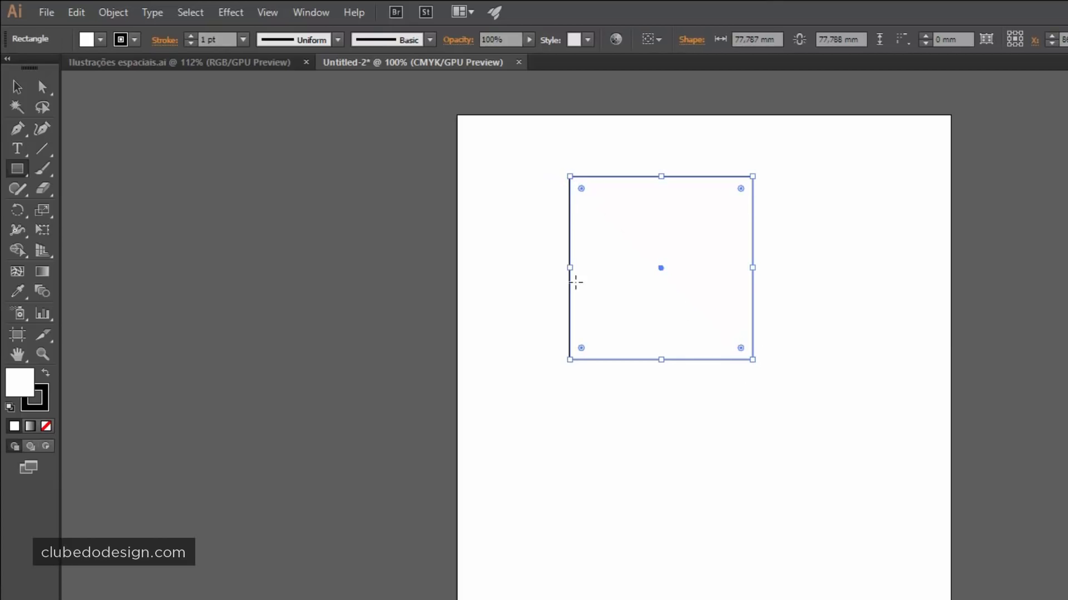
Draw a circle about 87 mm in diameter below the square with the Ellipse tool.
click(22, 172)
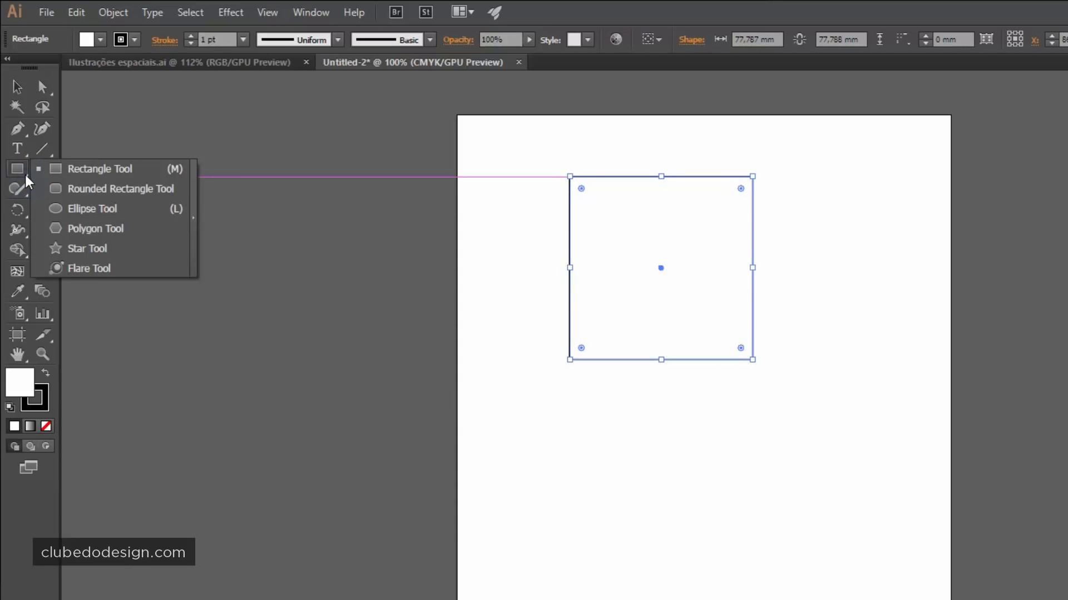
click(86, 208)
drag(635, 450, 755, 599)
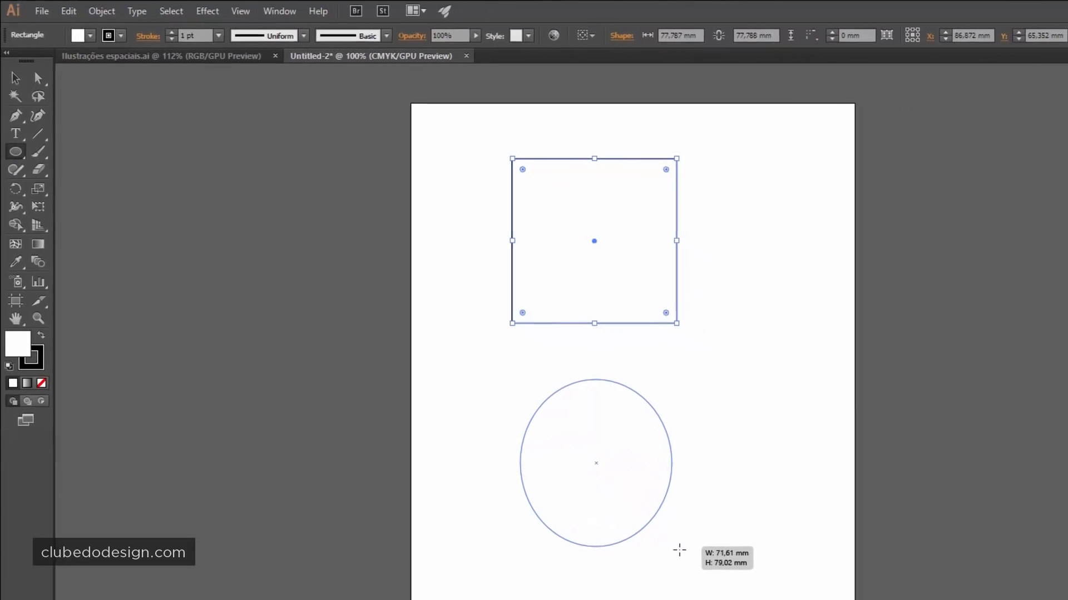
mouse_move(679, 550)
mouse_down()
mouse_move(709, 555)
mouse_move(703, 566)
mouse_move(684, 548)
mouse_up()
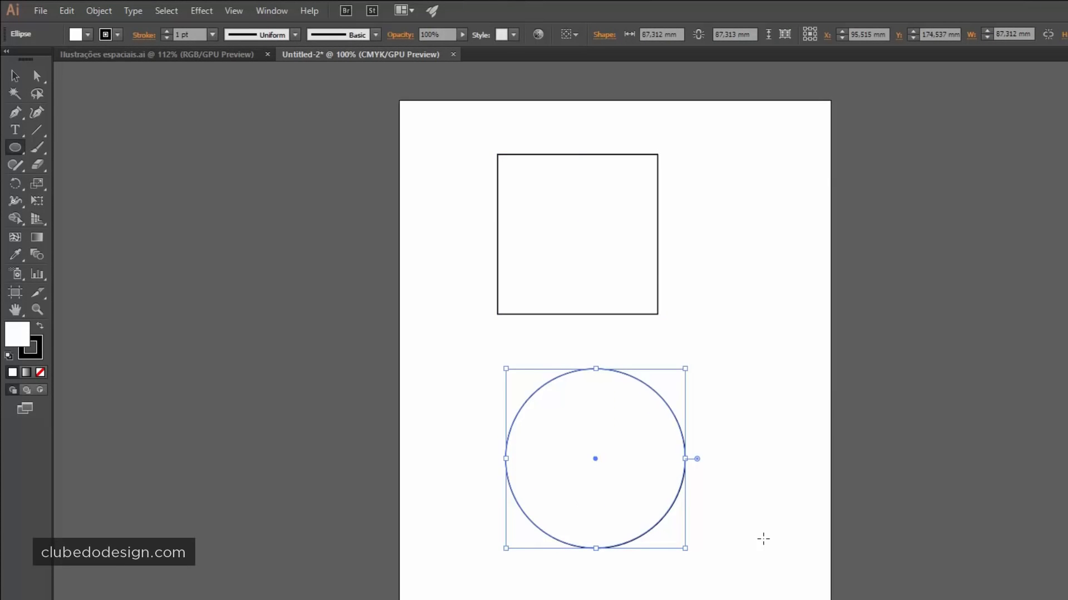
Draw a diagonal line below the circle, extended to about 196 mm, and a short diagonal line beside the circle, about 37 by 39 mm.
click(36, 129)
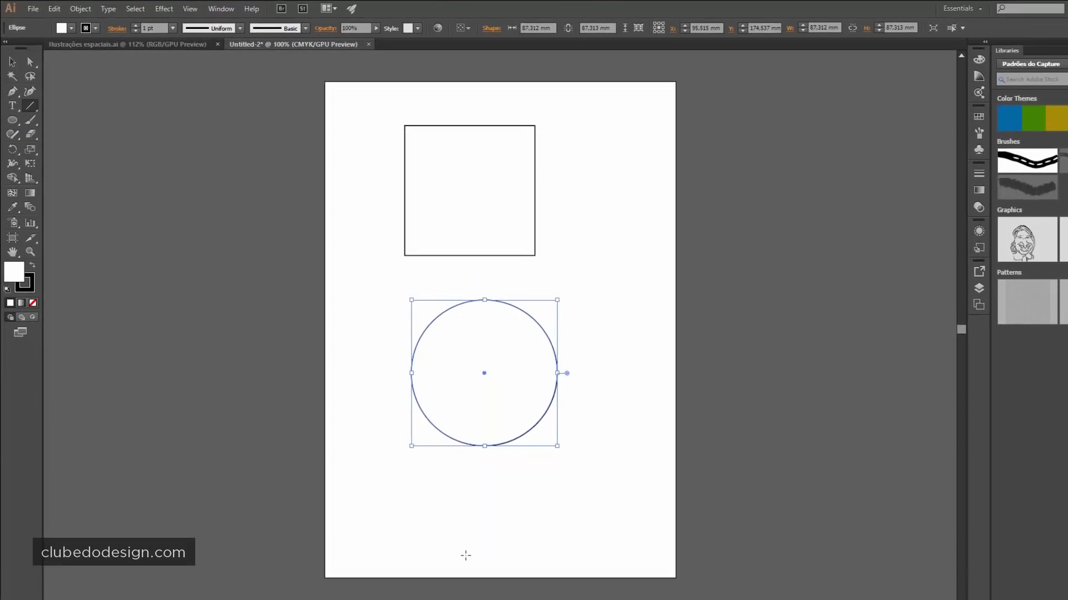
drag(467, 555, 597, 487)
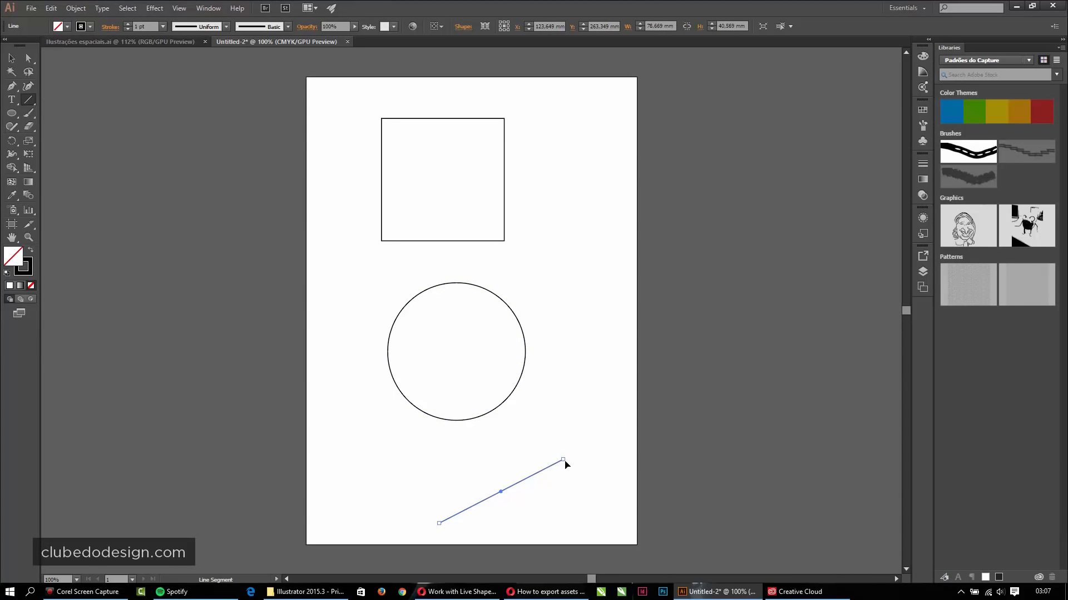
drag(564, 461, 714, 383)
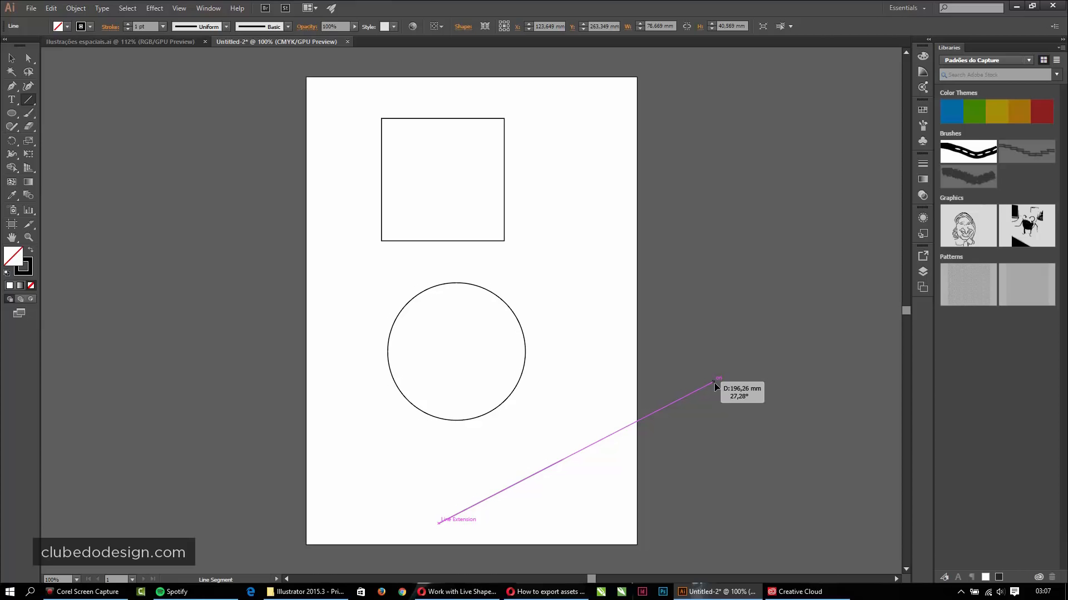
drag(715, 384, 714, 382)
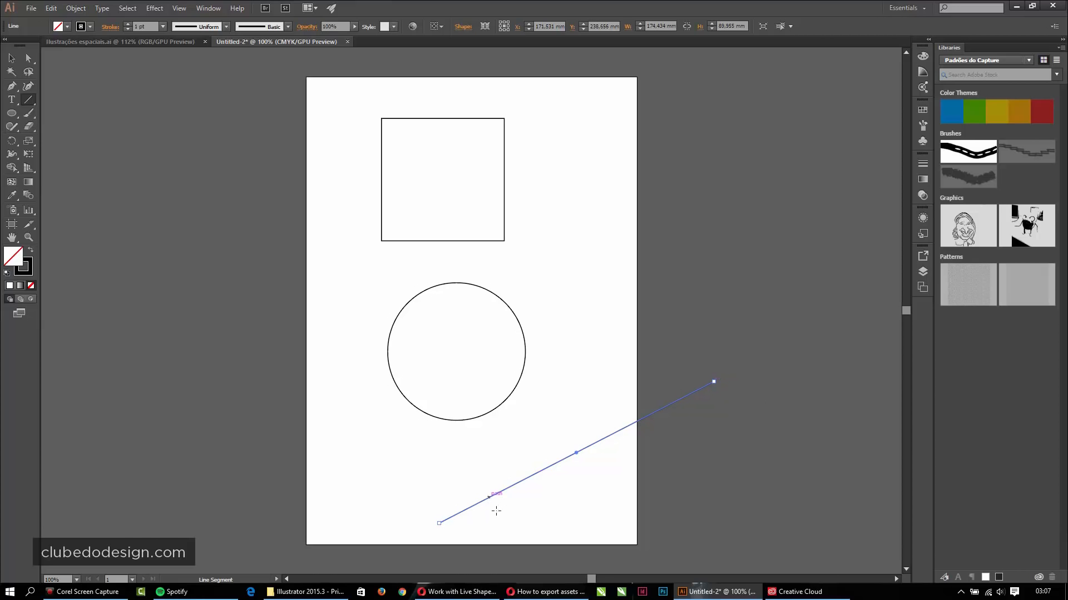
drag(620, 321, 596, 299)
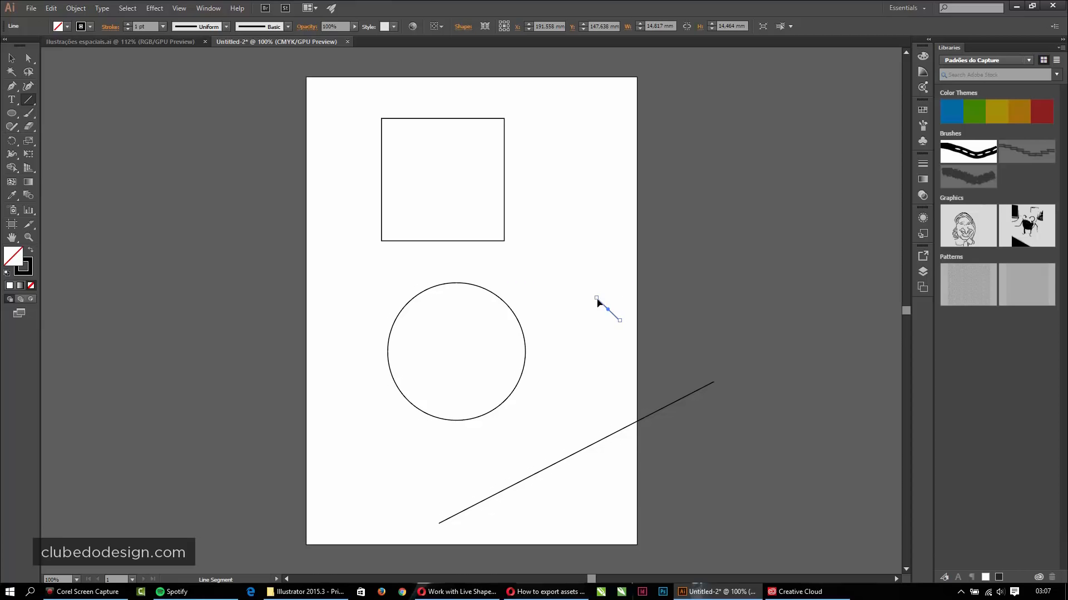
drag(597, 302, 562, 265)
Delete both diagonal lines and the circle, leaving only the square on the page.
key(v)
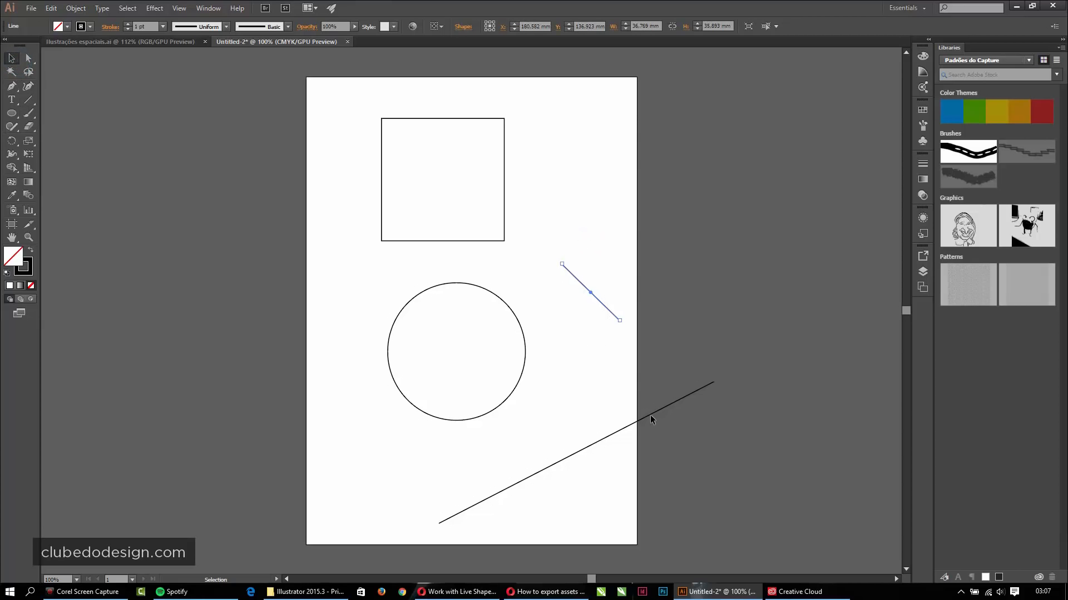
key(Delete)
drag(696, 443, 597, 403)
key(Delete)
click(548, 393)
click(421, 333)
key(Delete)
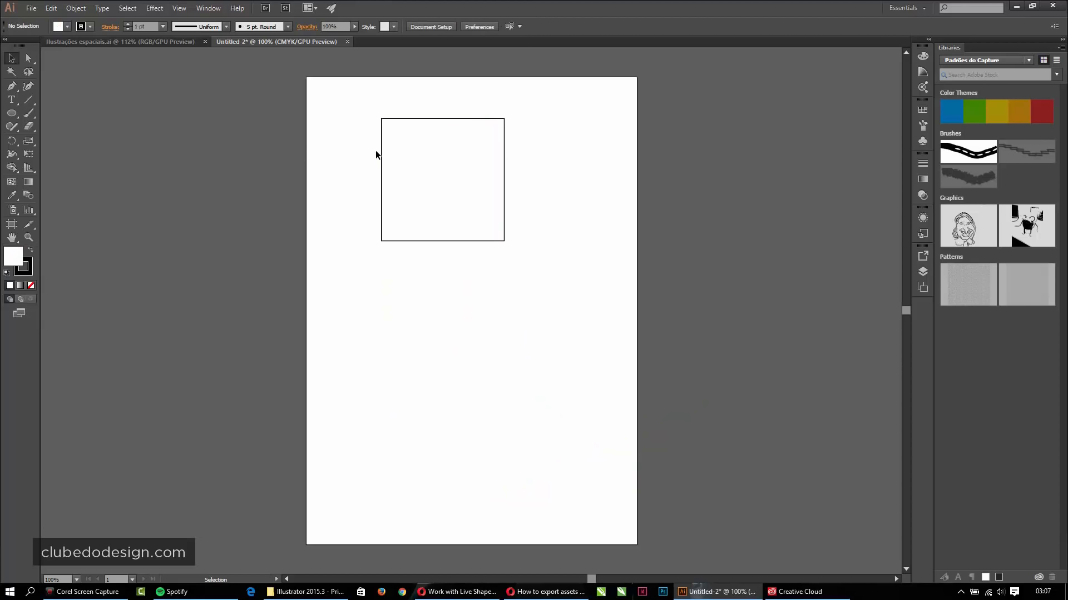
Round all four corners of the square to about 12.7 mm and reduce the radius to about 2.12 mm.
click(11, 113)
click(49, 130)
click(31, 60)
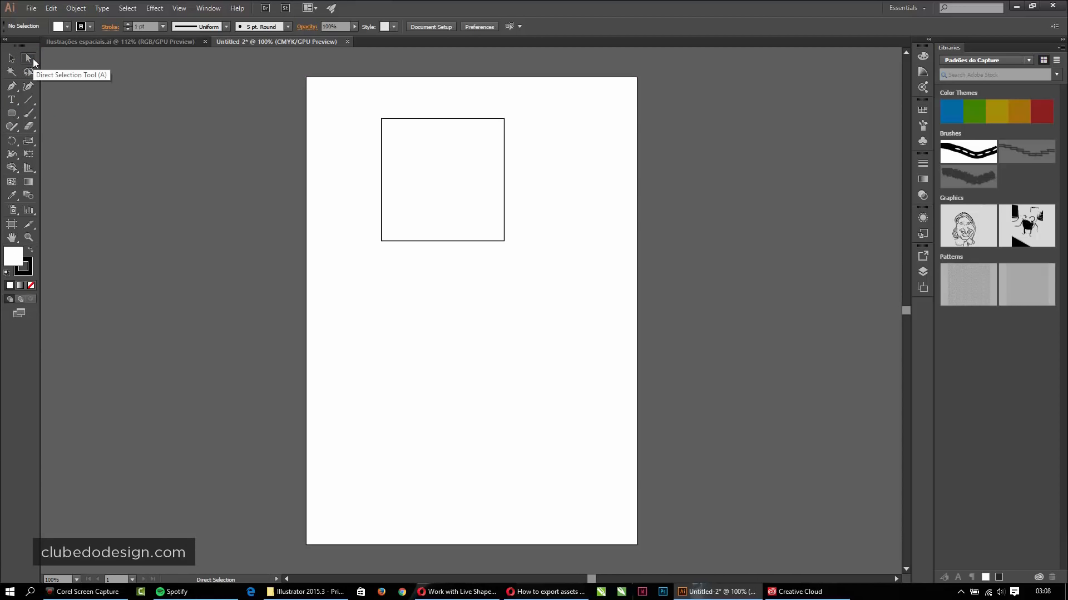
click(434, 162)
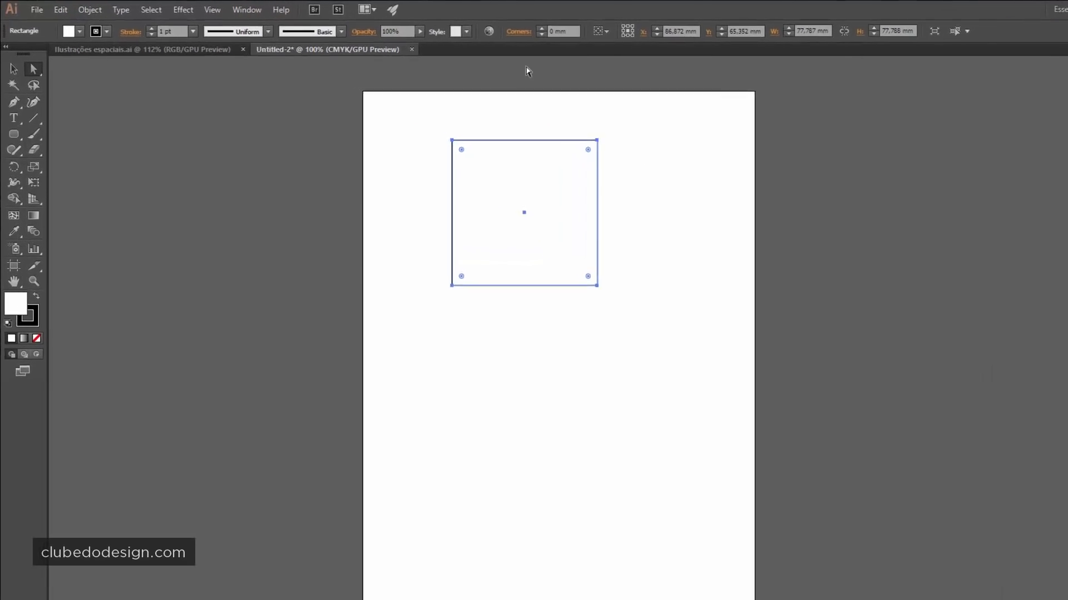
drag(585, 189, 591, 233)
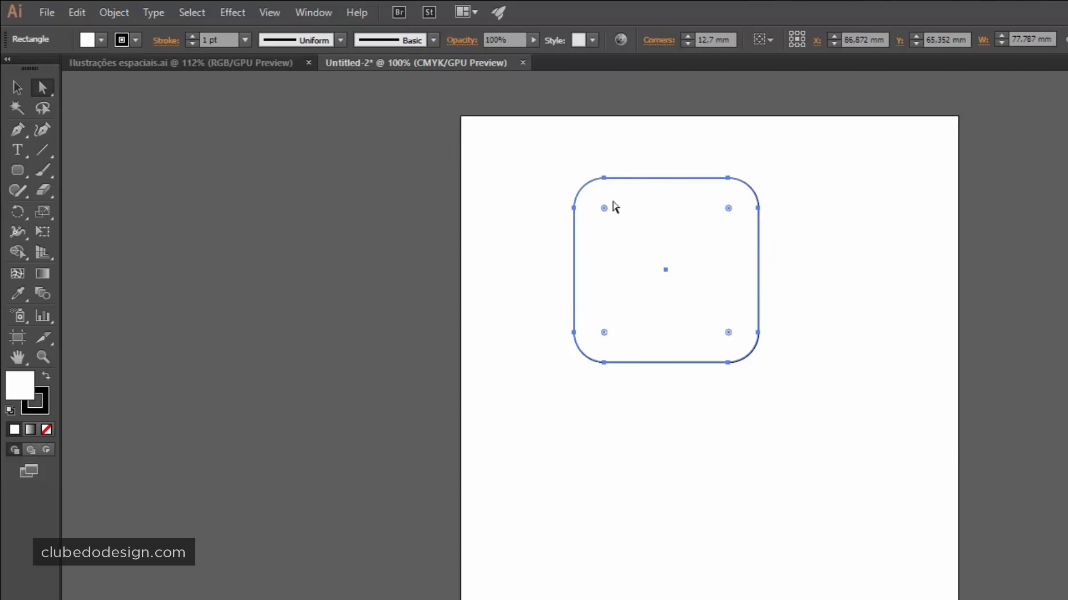
drag(603, 209, 583, 190)
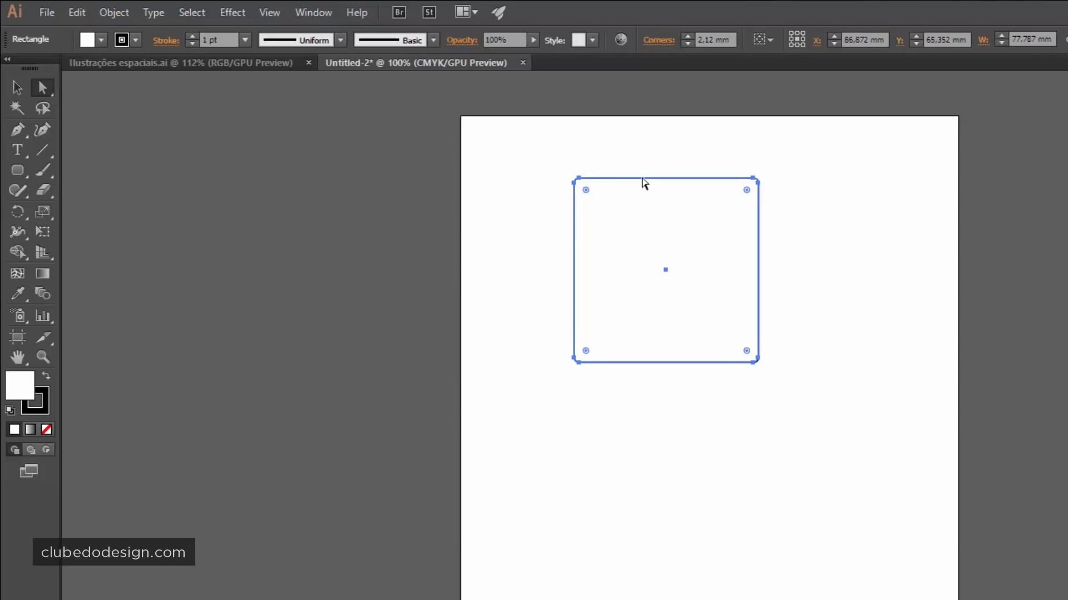
Try rounding the square's corners to a radius of about 38.89 mm and undo the change.
drag(585, 190, 626, 352)
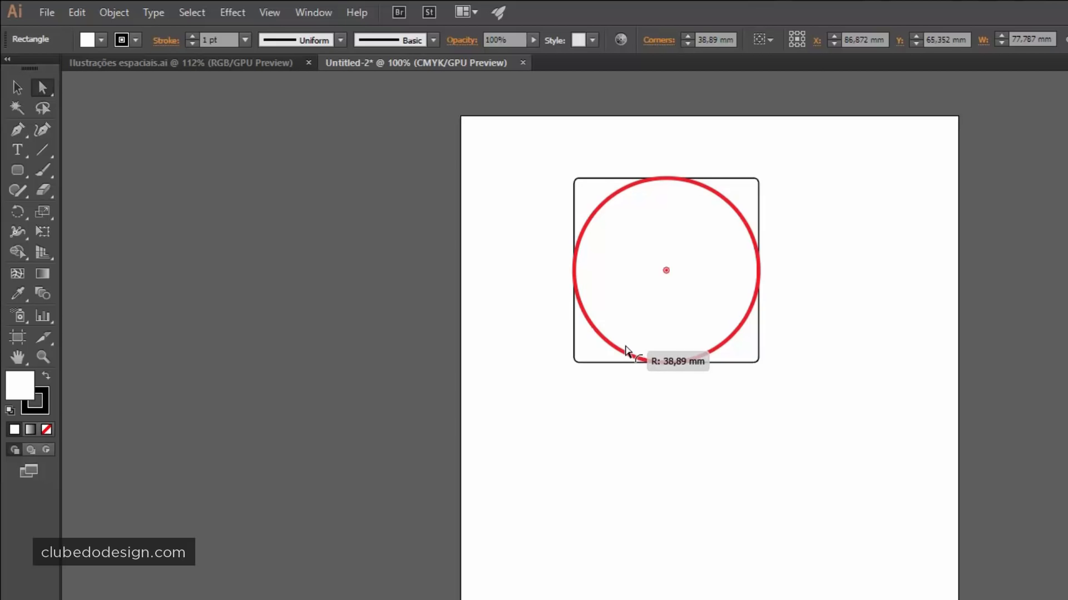
drag(626, 351, 626, 352)
key(ctrl+z)
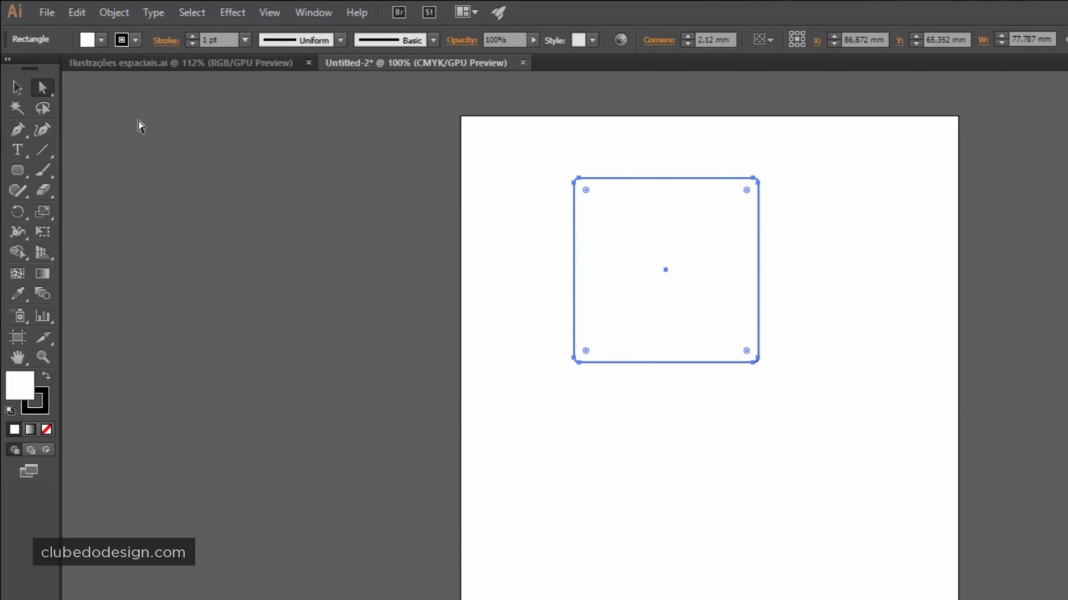
Stretch the rounded square downward into a rectangle about 133 mm tall.
click(16, 86)
drag(666, 362, 666, 494)
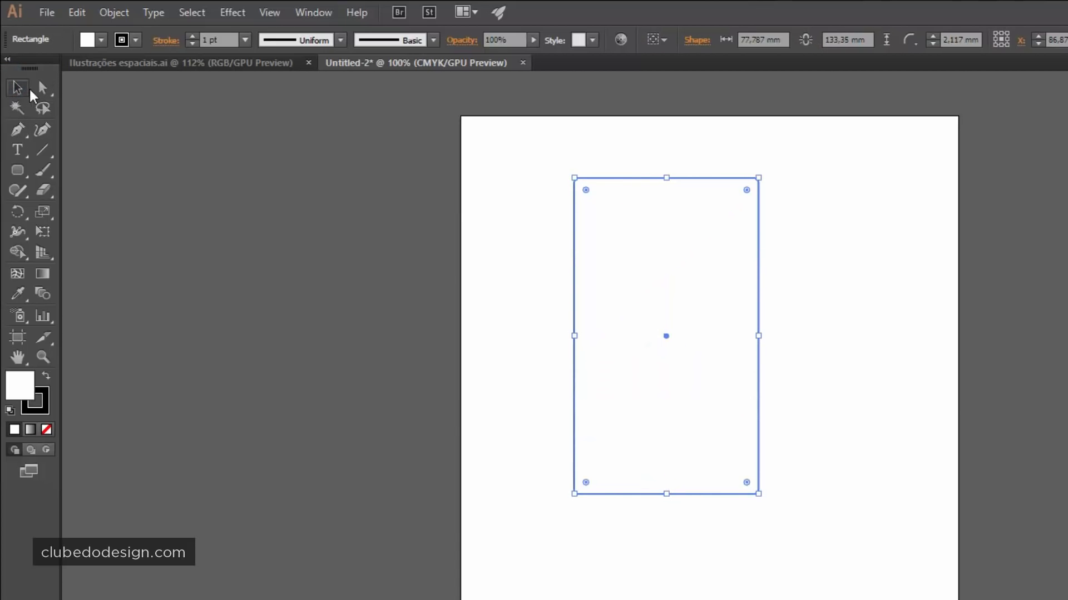
click(43, 88)
key(v)
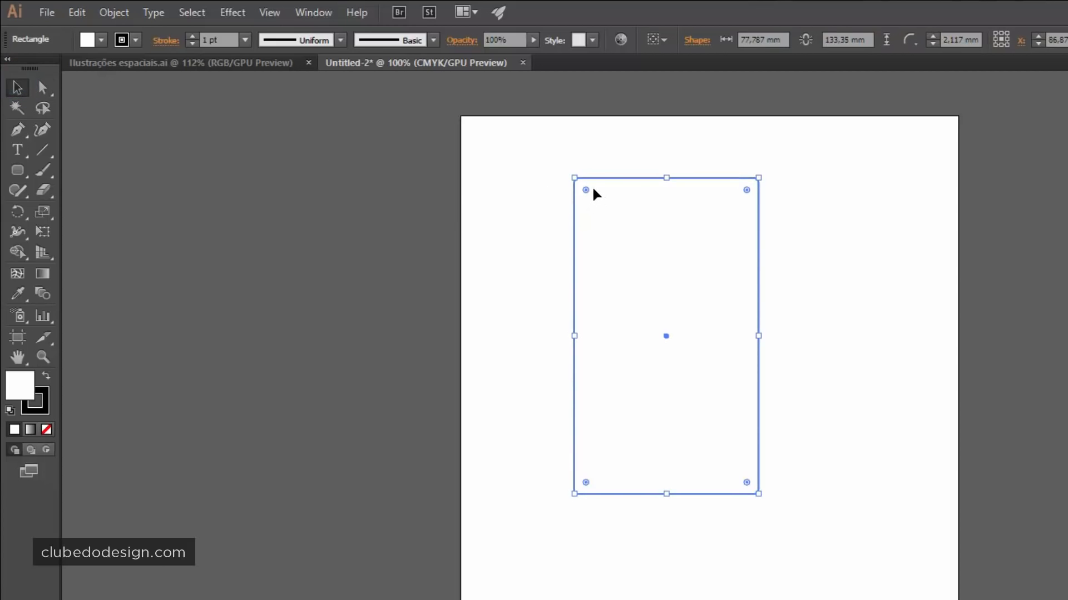
Round the tall rectangle's corners to about 38.9 mm and reduce the radius to about 23.8 mm.
drag(585, 190, 603, 393)
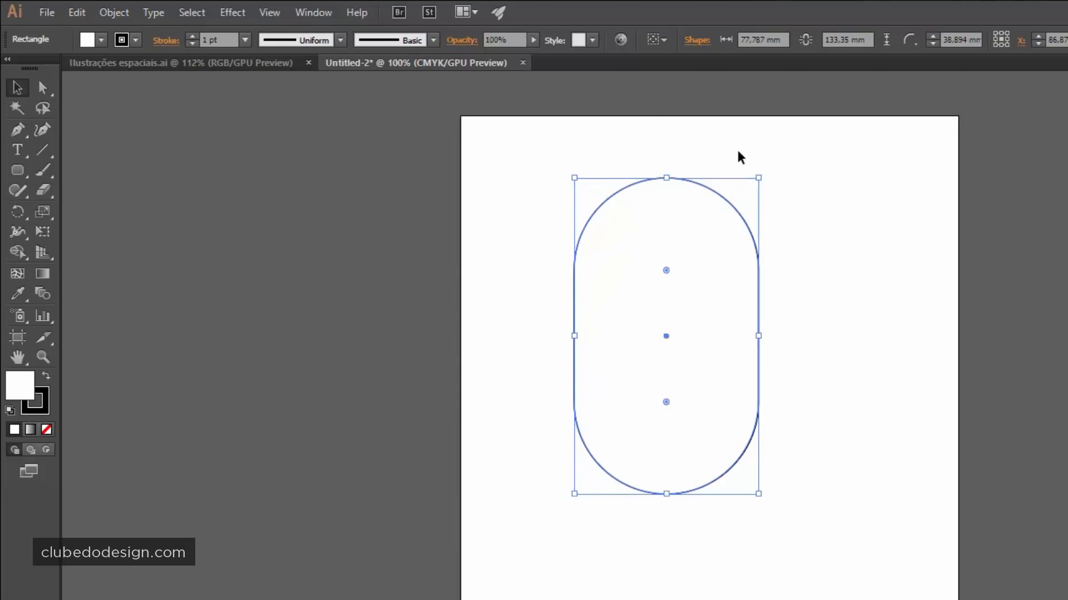
drag(666, 270, 672, 339)
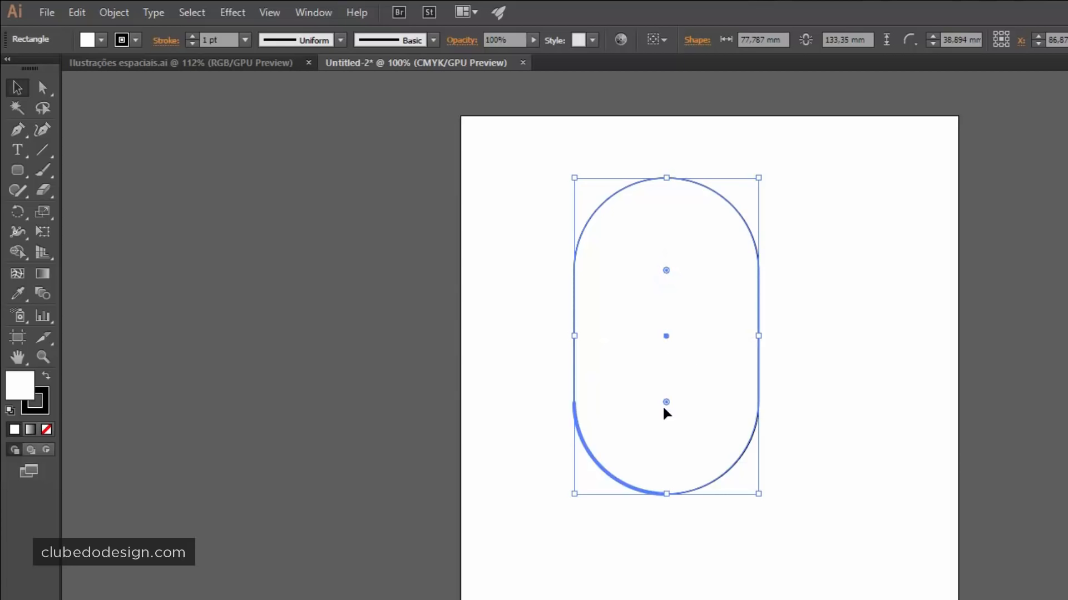
drag(665, 402, 661, 477)
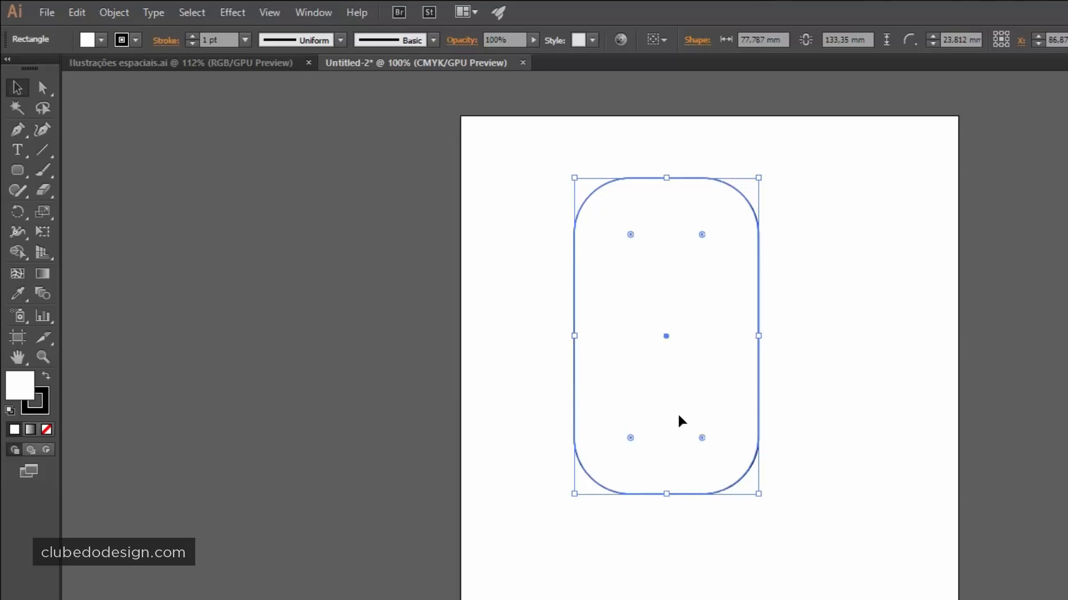
Reselect the rounded rectangle and examine its shape properties for size, rotation and corner radius.
click(16, 88)
click(293, 212)
click(663, 340)
click(697, 40)
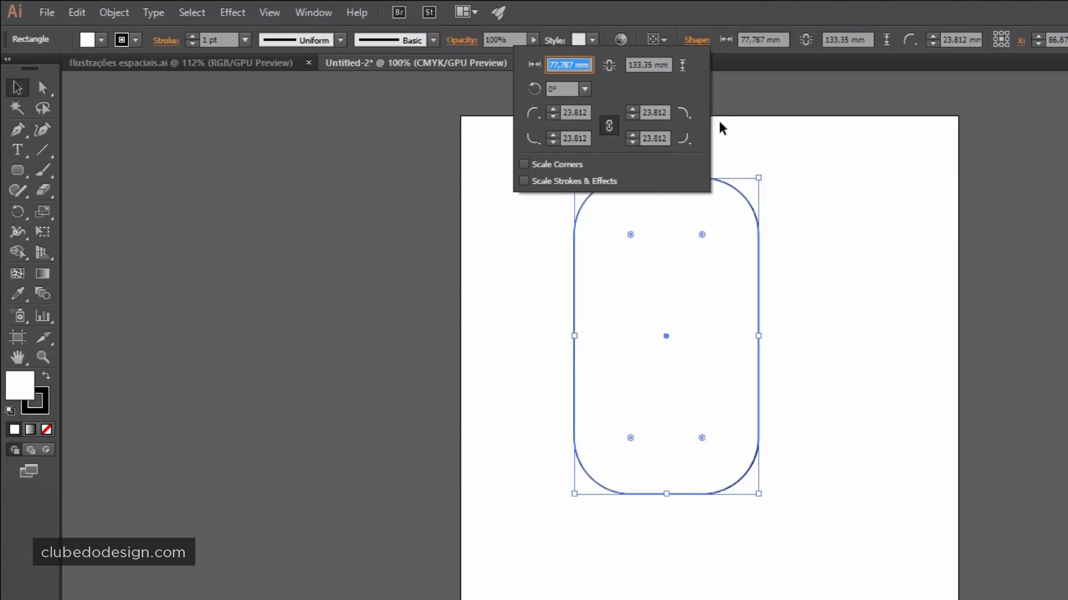
click(739, 366)
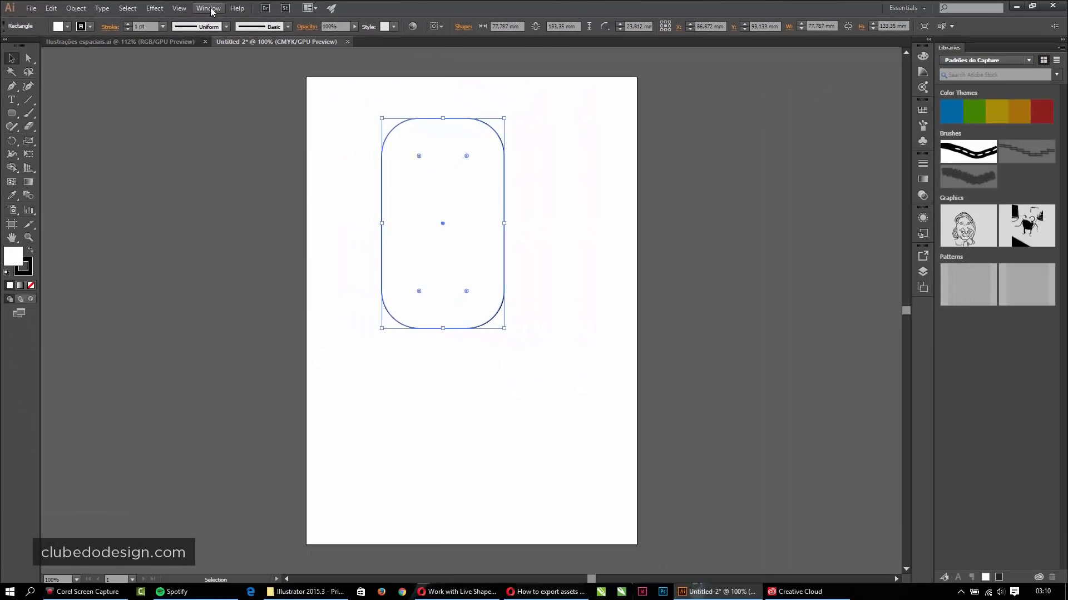
Bring up the Transform settings next to the rounded rectangle and examine its Rectangle Properties.
click(210, 9)
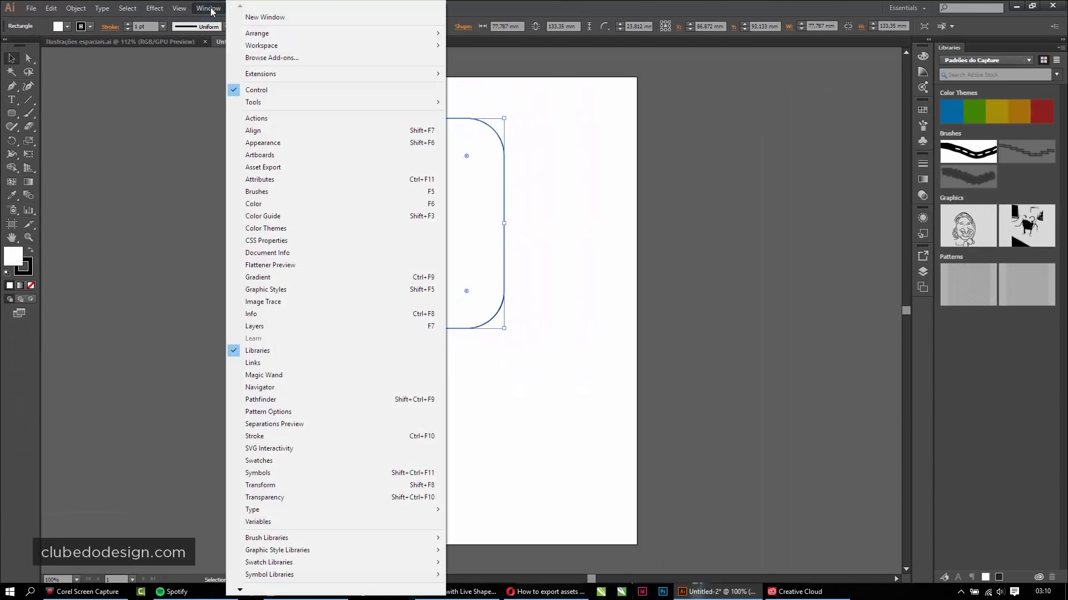
click(285, 487)
drag(555, 59, 572, 148)
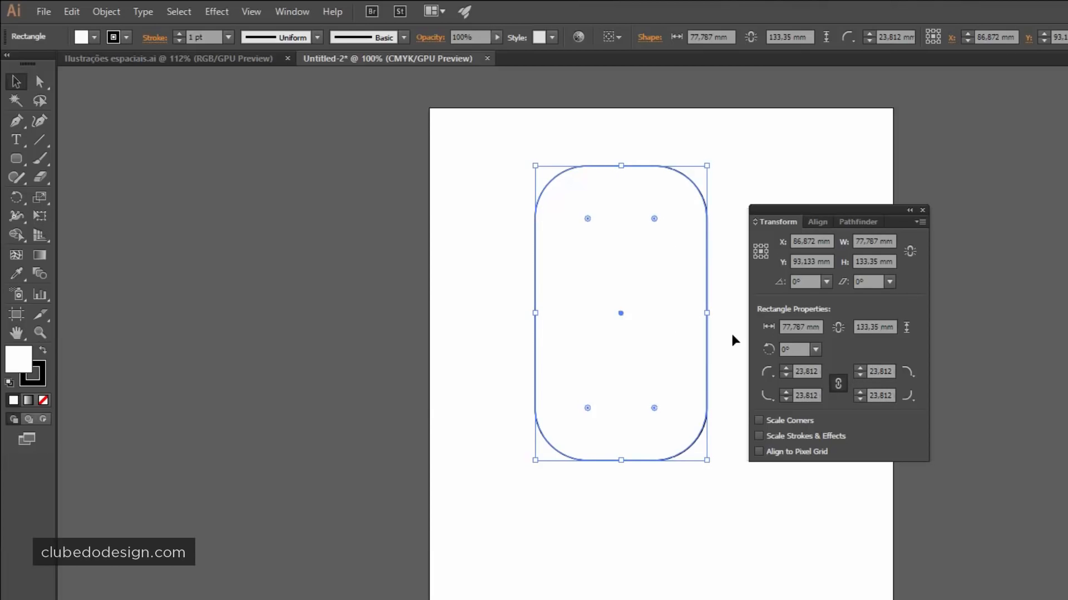
click(874, 327)
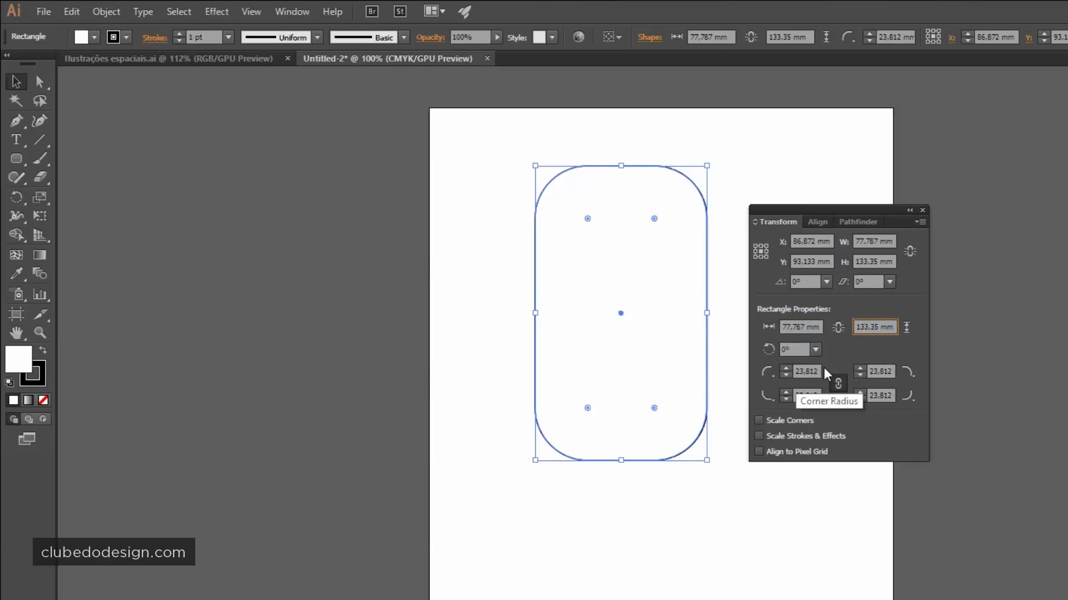
Delete the rounded rectangle from the page.
click(614, 285)
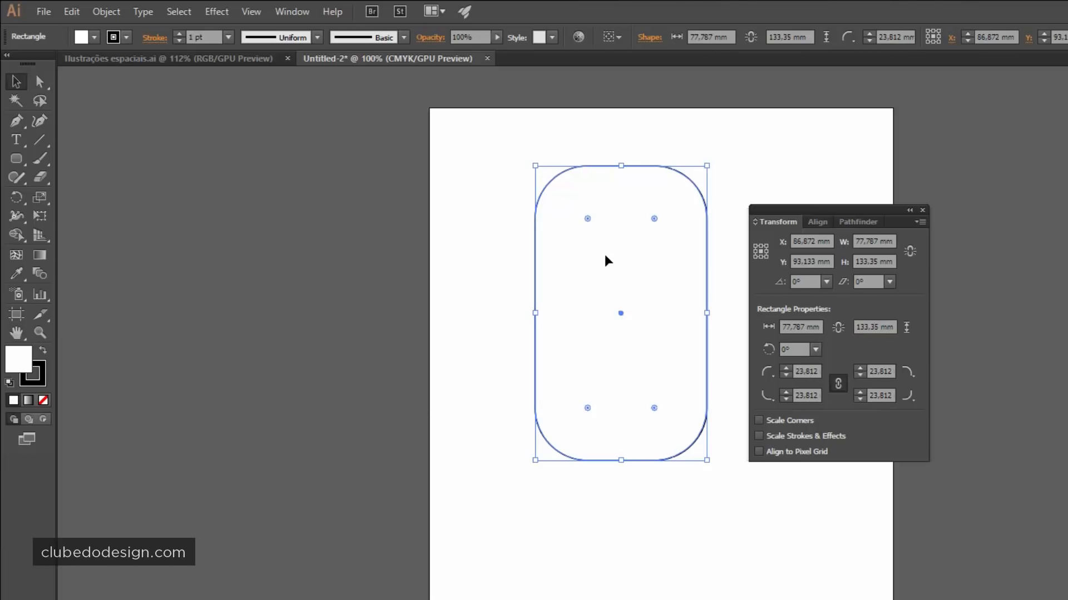
key(Delete)
click(602, 255)
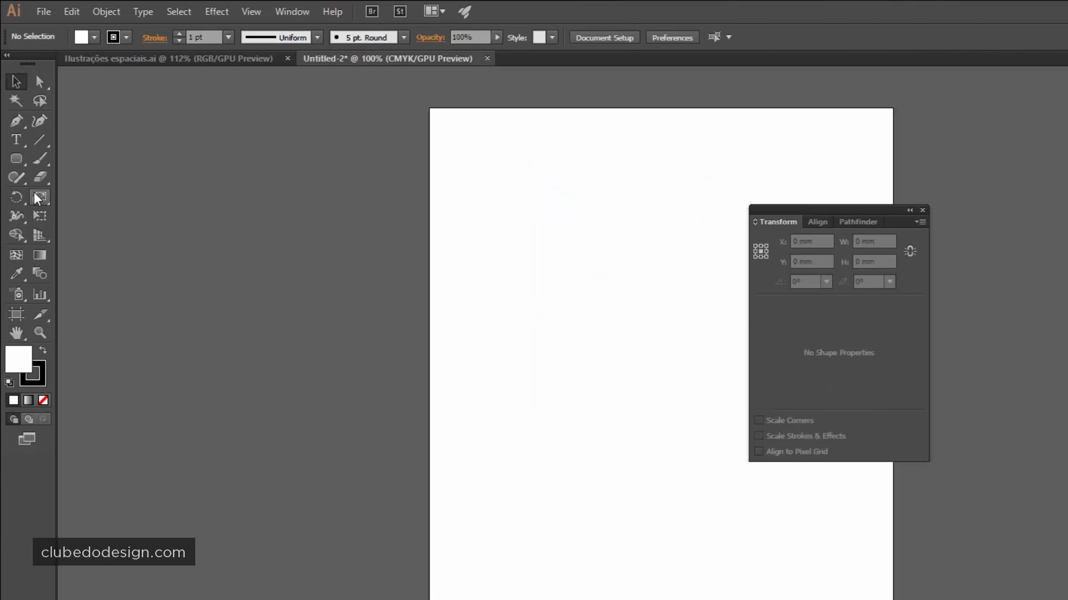
Draw a six-sided polygon about 85.5 mm wide and 74 mm high, and move it to about X 59.3 mm, Y 77.3 mm.
click(22, 163)
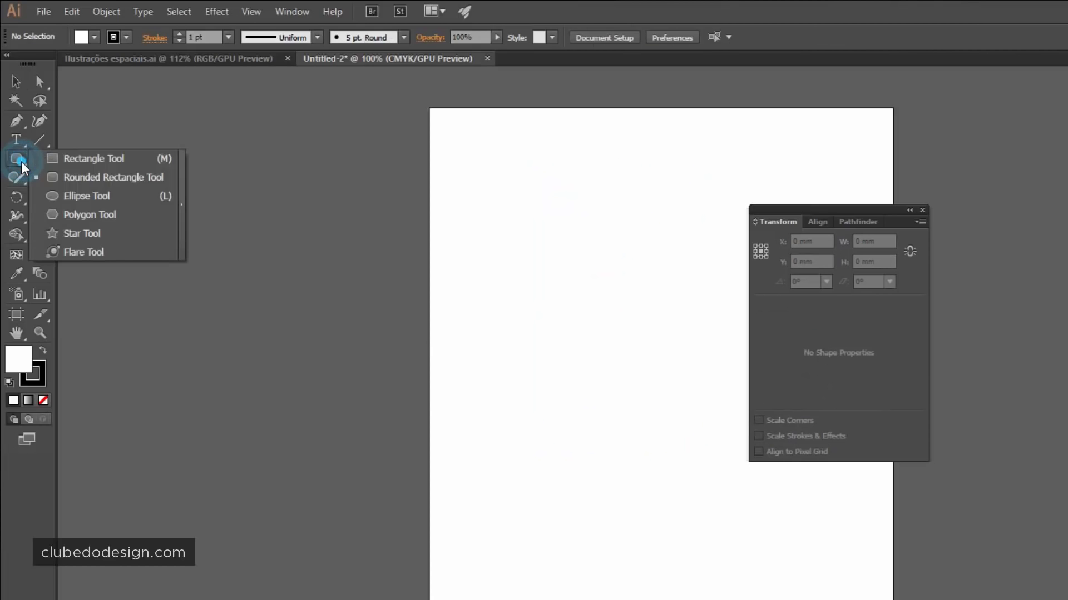
click(73, 215)
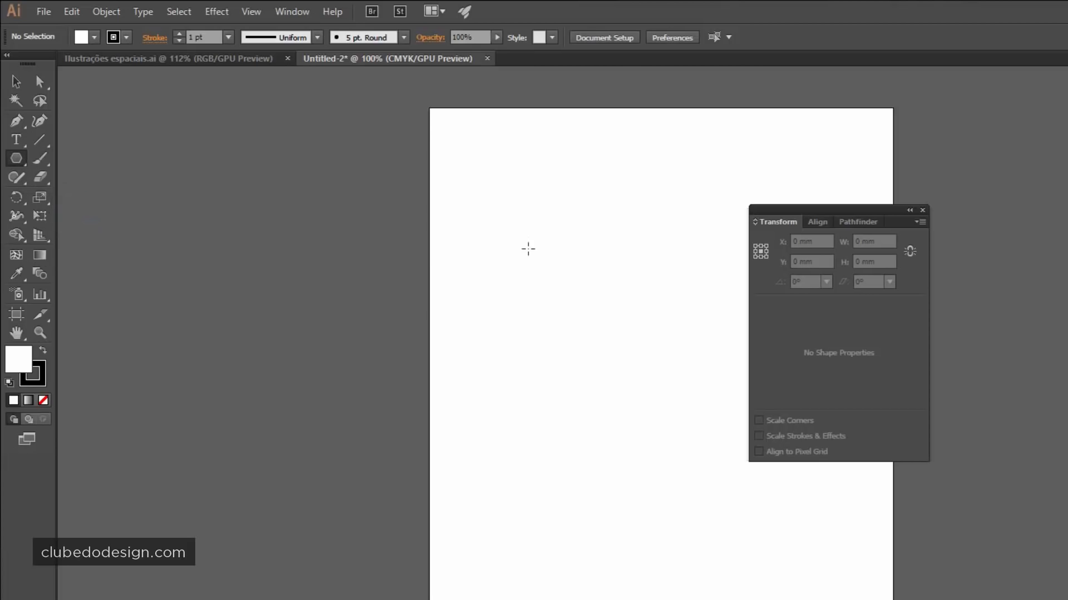
drag(528, 271, 602, 209)
click(19, 81)
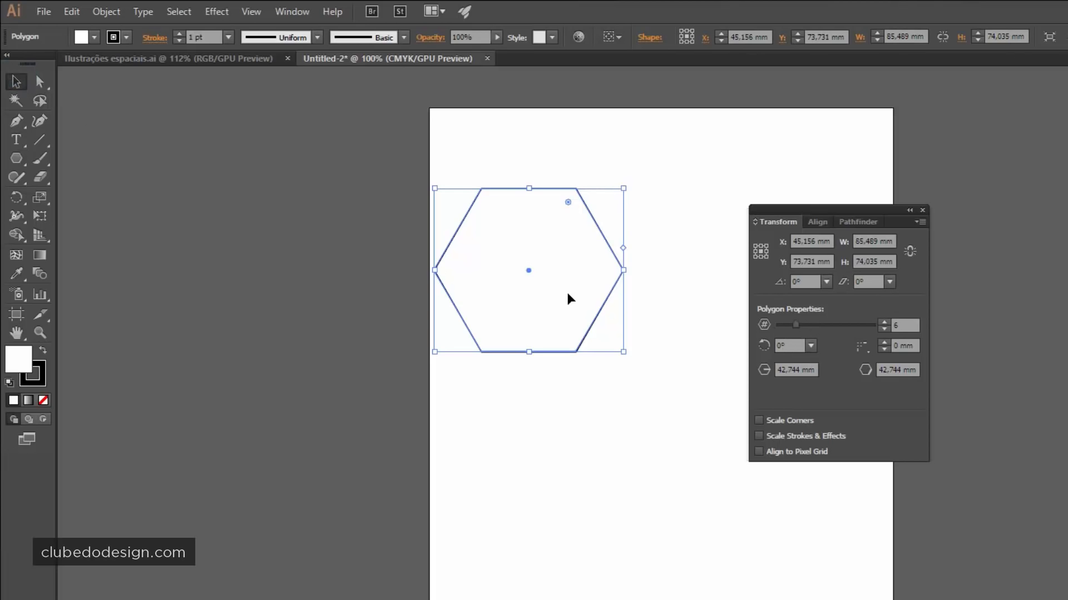
drag(566, 290, 597, 298)
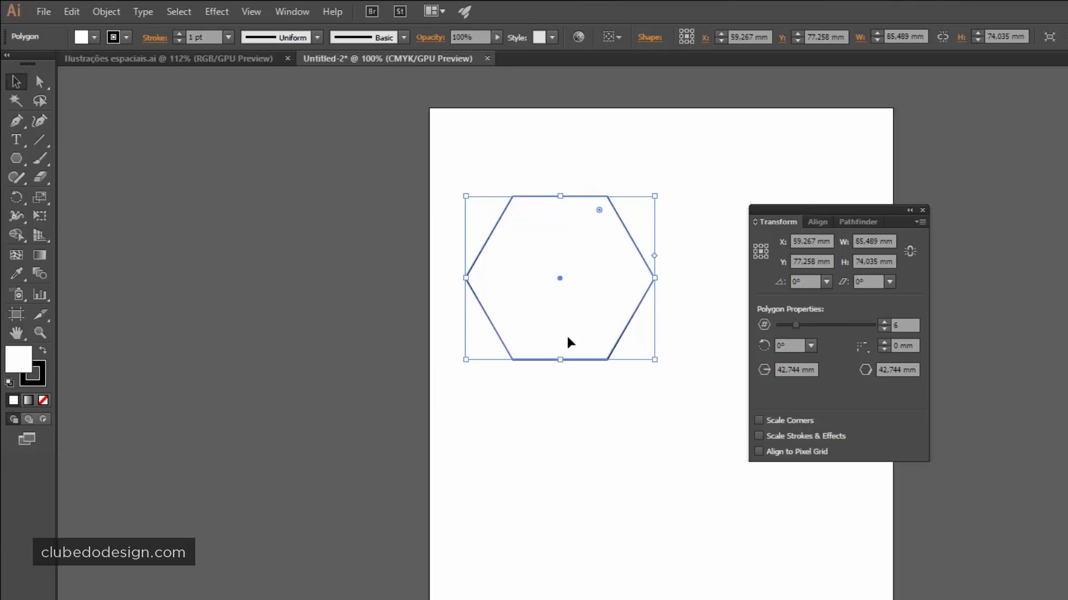
Stretch the hexagon to about 74.8 mm wide and 104.4 mm high, and make its sides equal again.
drag(564, 362, 560, 427)
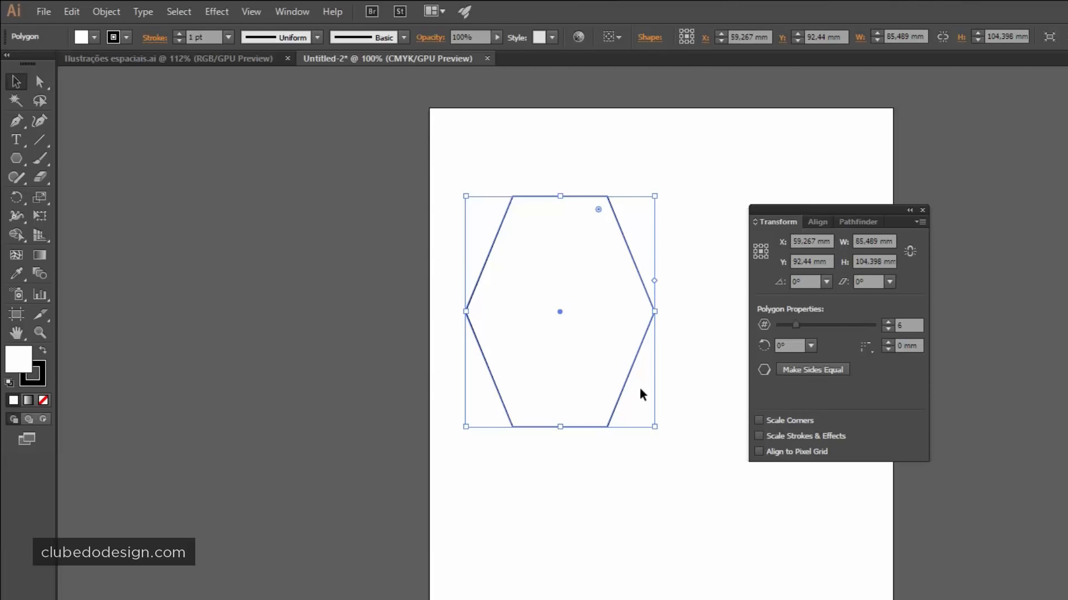
drag(656, 311, 595, 325)
drag(531, 357, 584, 346)
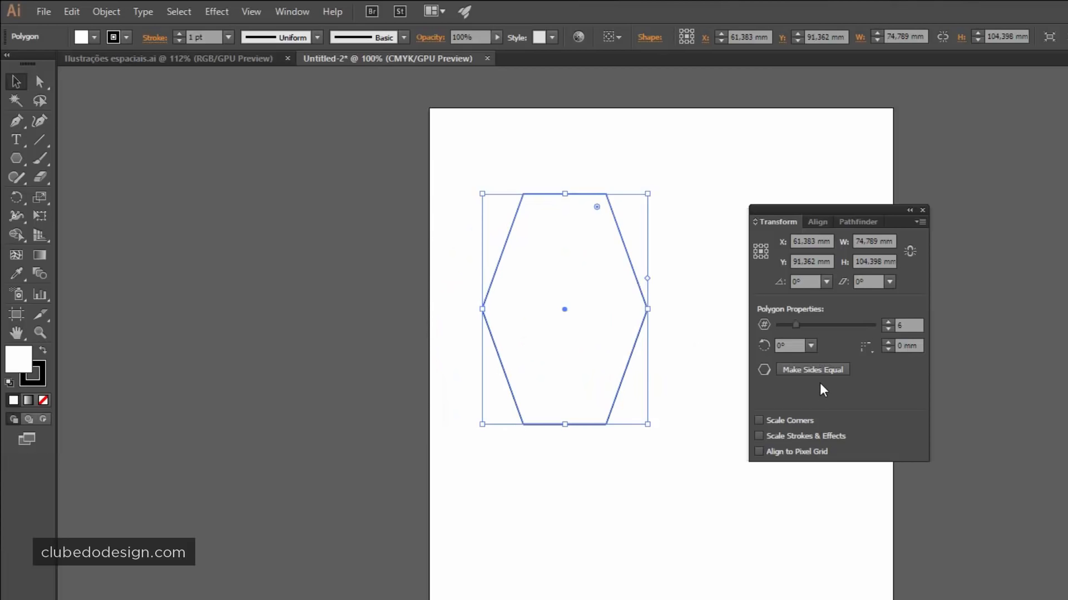
click(809, 368)
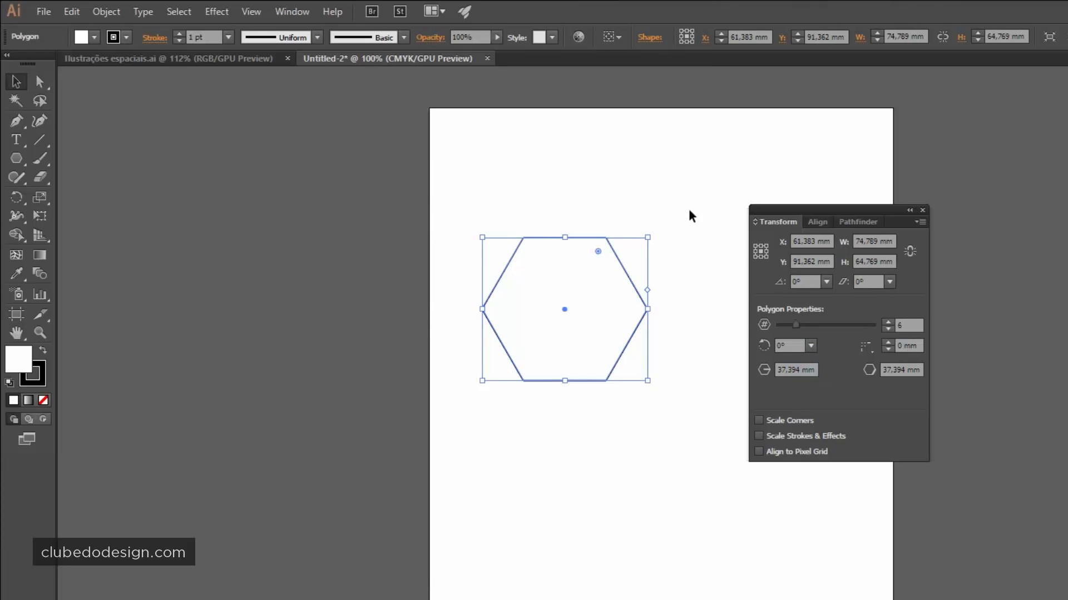
click(613, 203)
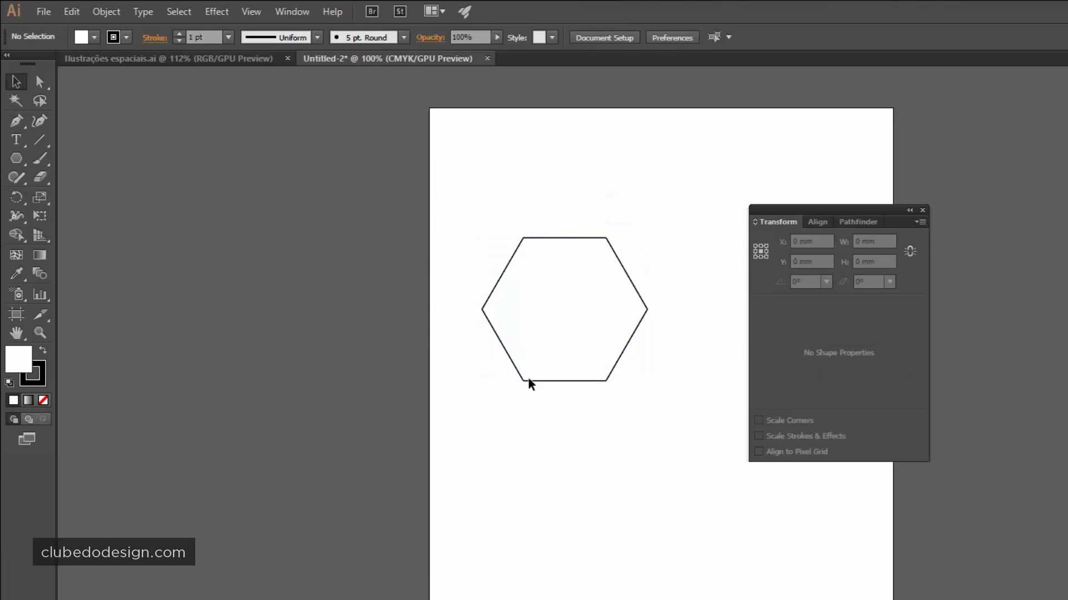
Round all corners of the hexagon to a radius of about 18.2 mm.
click(578, 237)
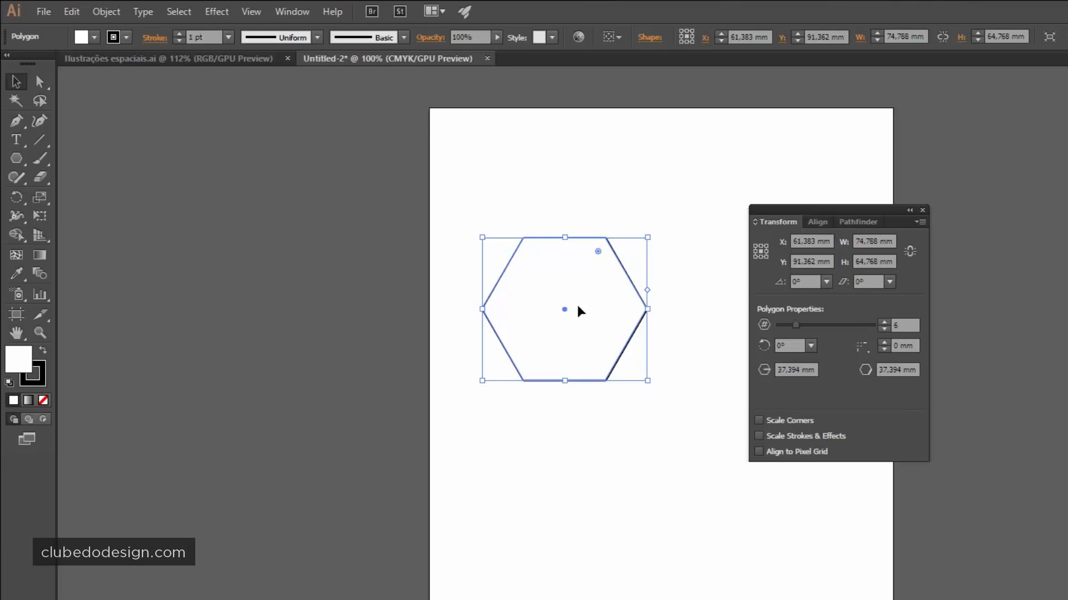
click(882, 370)
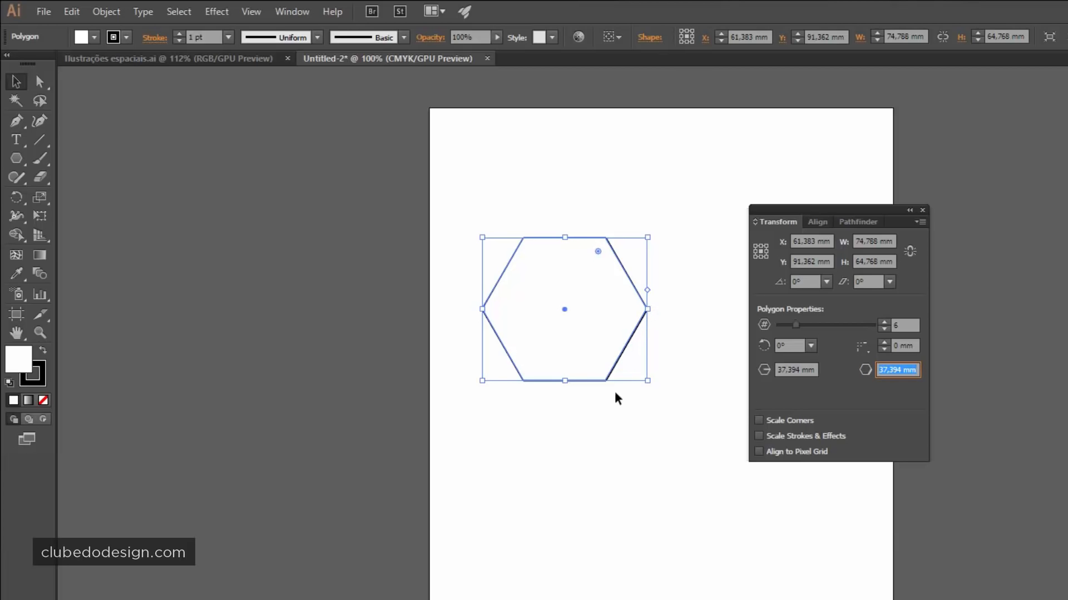
click(670, 353)
click(549, 239)
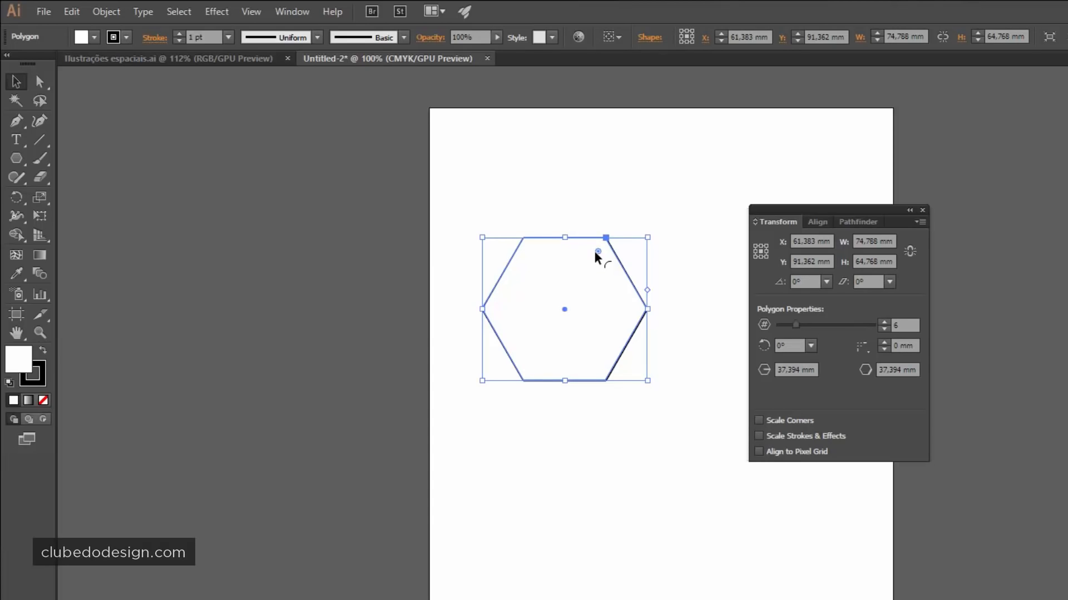
drag(595, 252, 584, 299)
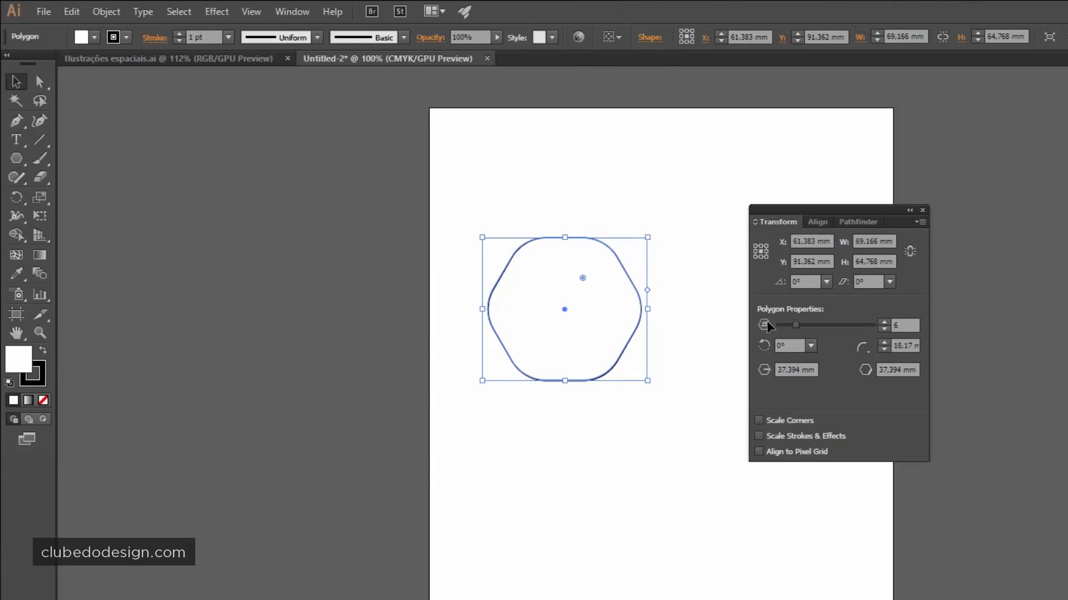
Try the inverted round and chamfer corner types on the hexagon, and undo both changes.
click(863, 347)
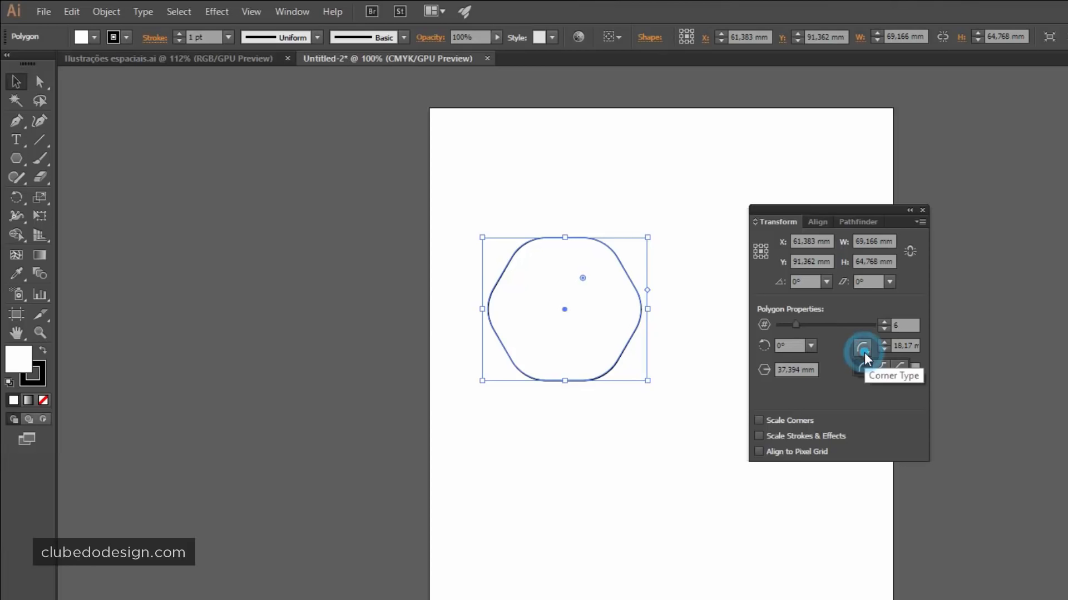
click(877, 364)
click(866, 348)
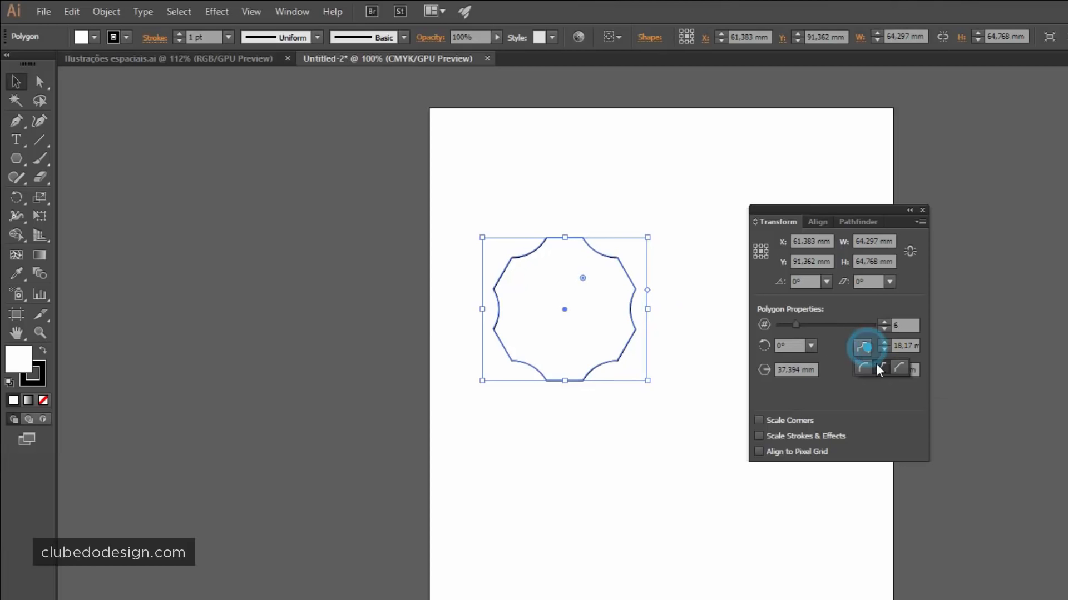
click(898, 368)
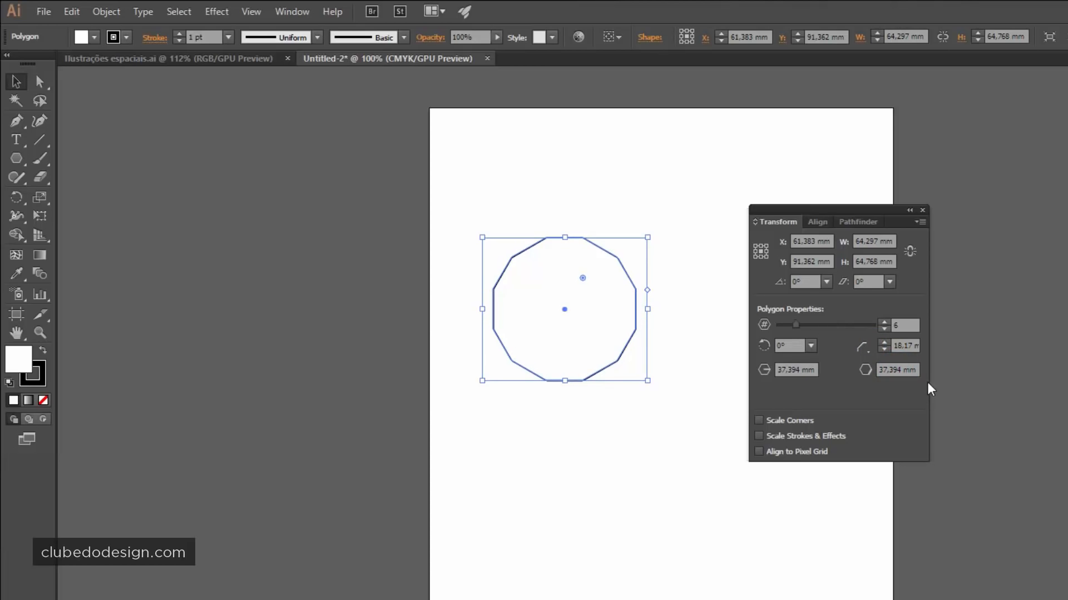
key(ctrl+z)
key(ctrl+z)
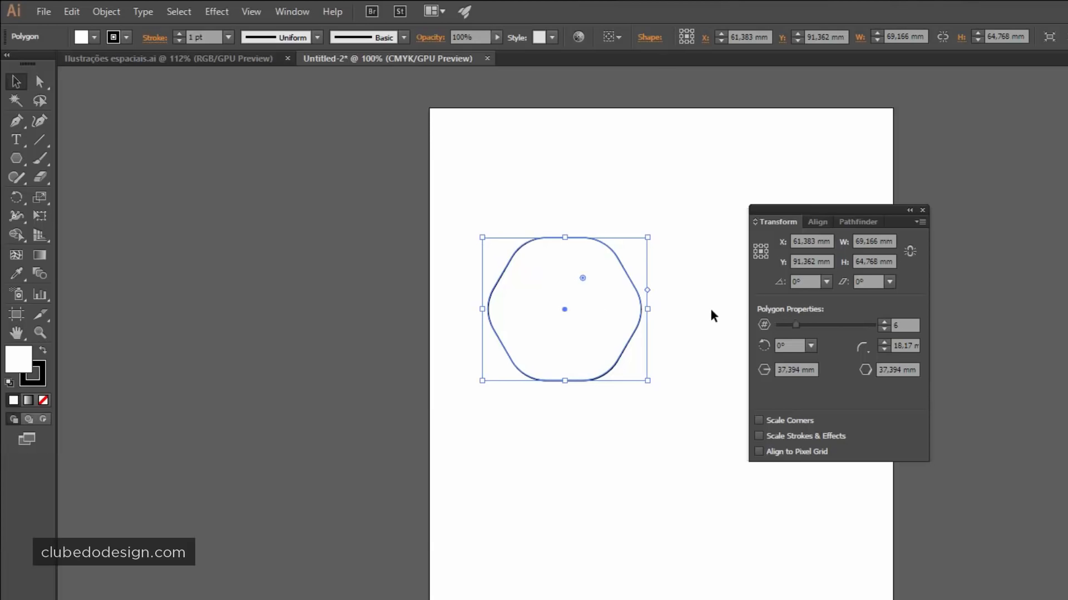
Enlarge only the hexagon's upper-left corner radius to about 45.1 mm using direct selection.
click(627, 282)
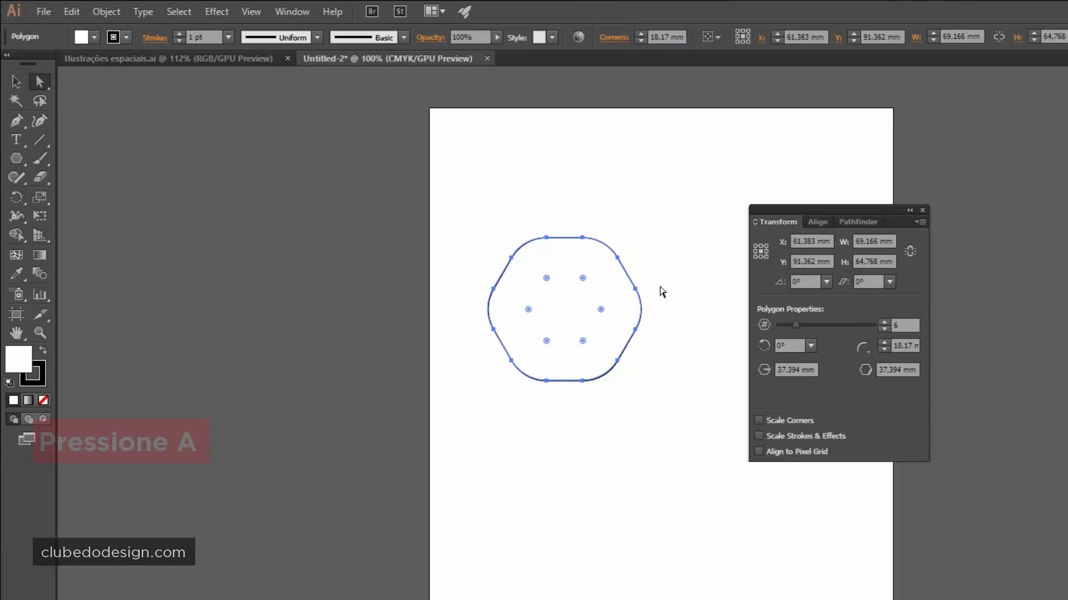
drag(546, 278, 595, 342)
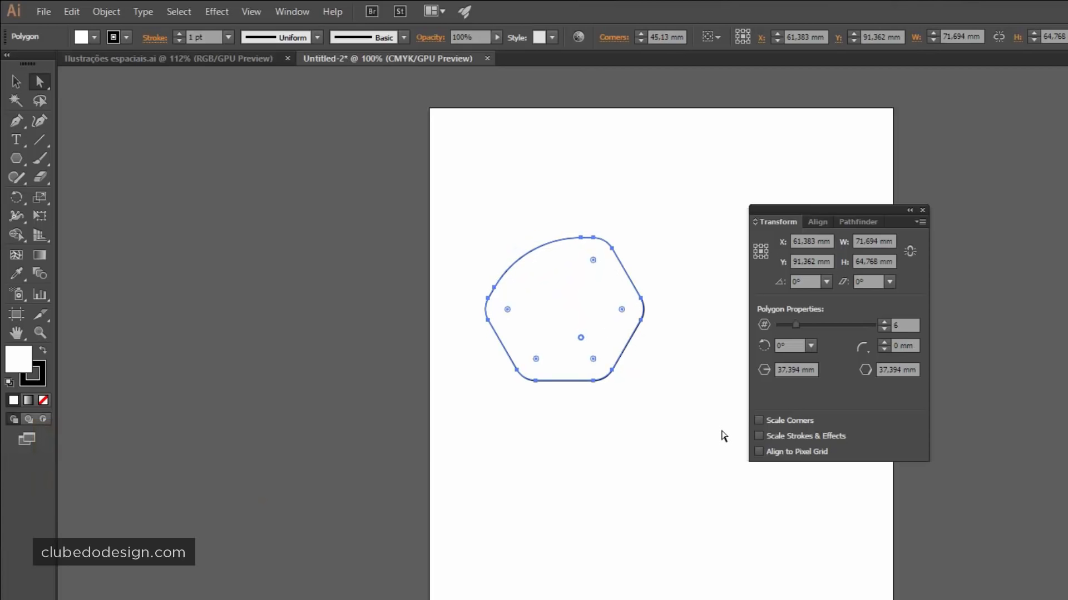
key(v)
click(689, 360)
Delete the hexagon and draw a circle about 62.4 mm in diameter.
click(553, 302)
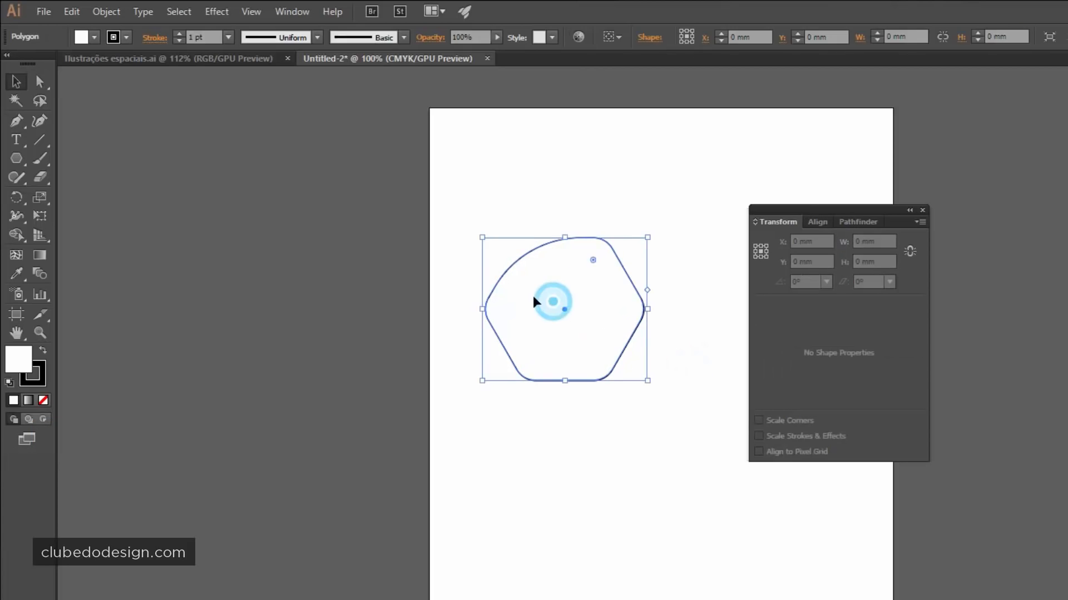
key(Delete)
drag(16, 157, 61, 195)
drag(560, 353, 700, 216)
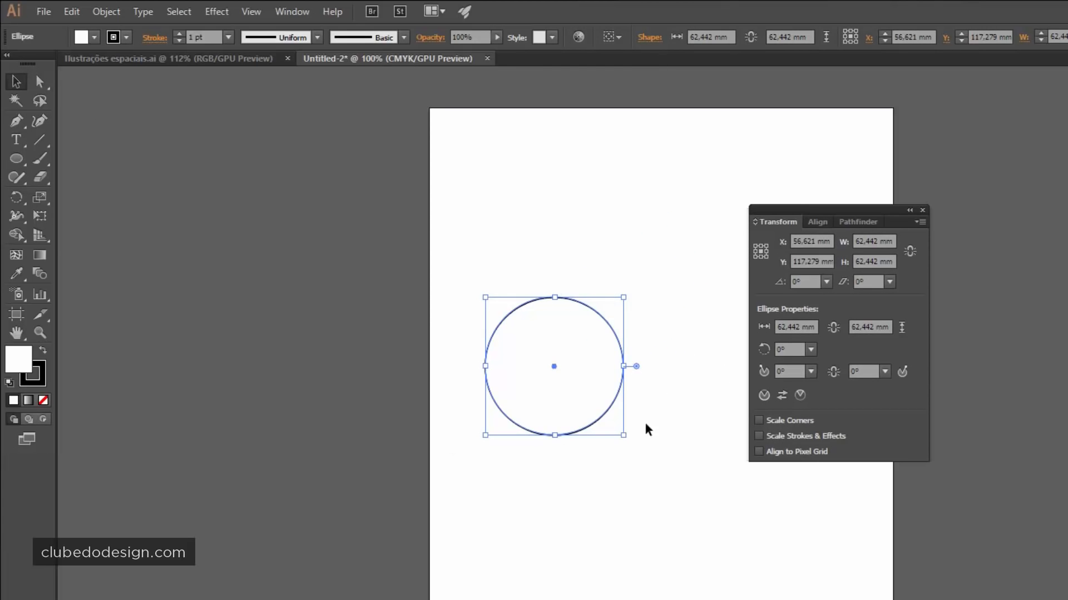
Cut the circle into a pie with a start angle of about 42.7° and try inverting the pie several times.
drag(636, 366, 625, 303)
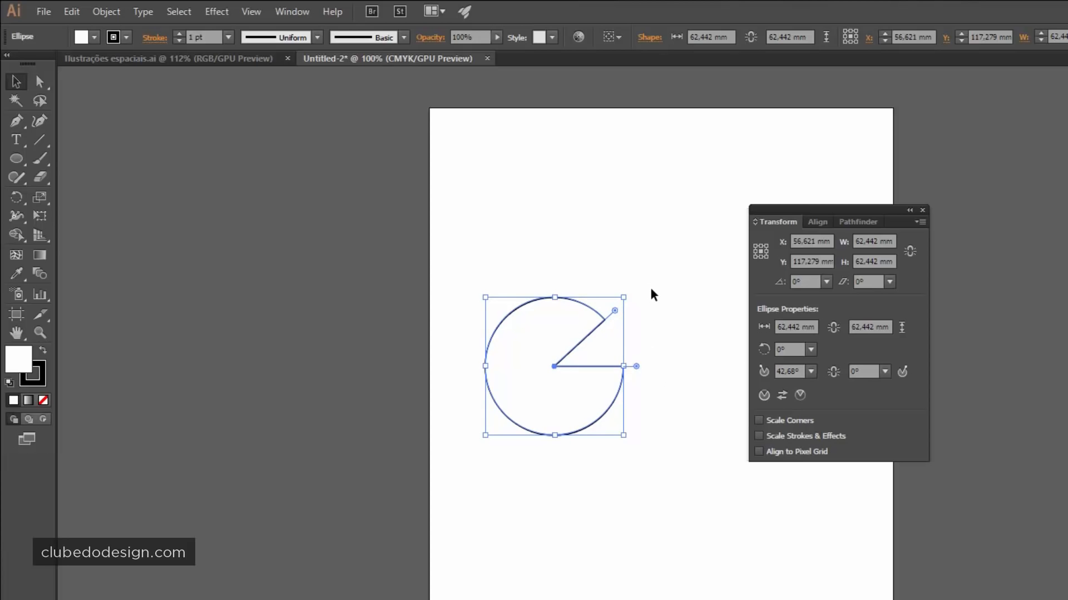
click(782, 395)
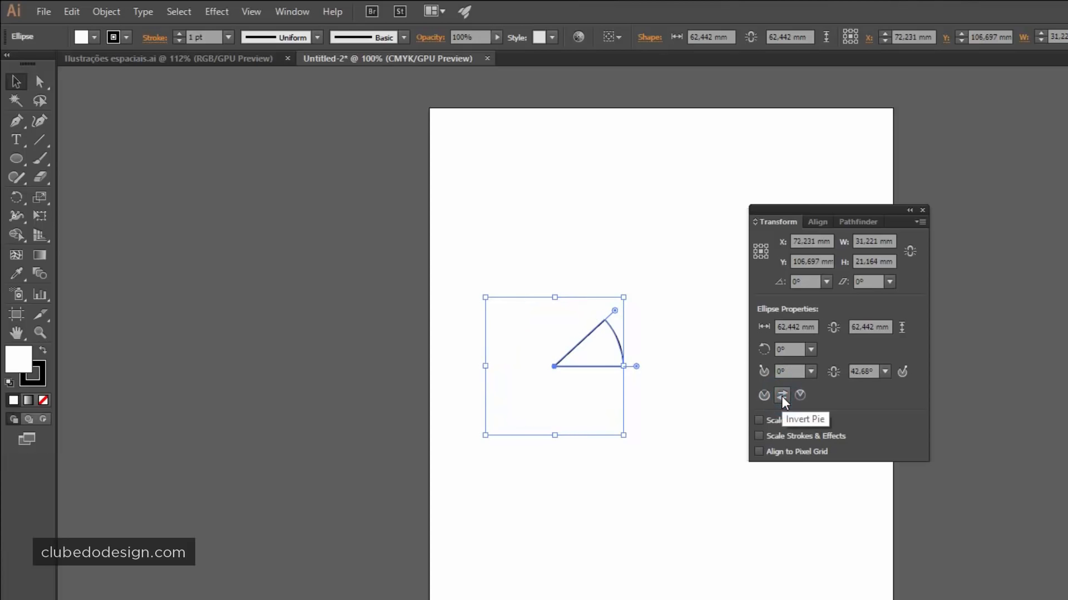
click(782, 395)
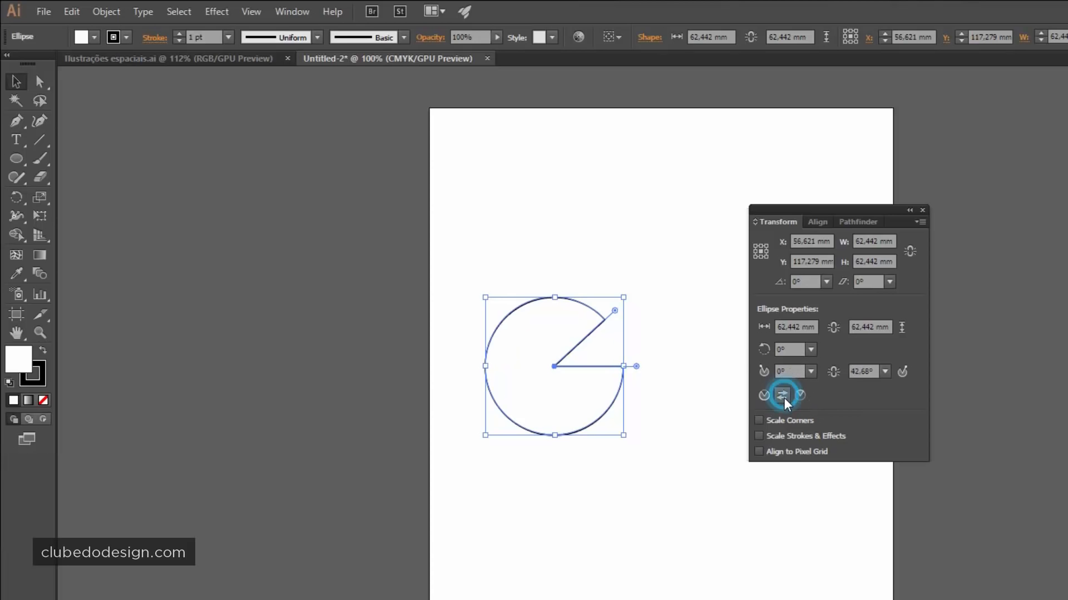
click(783, 396)
click(782, 396)
click(688, 393)
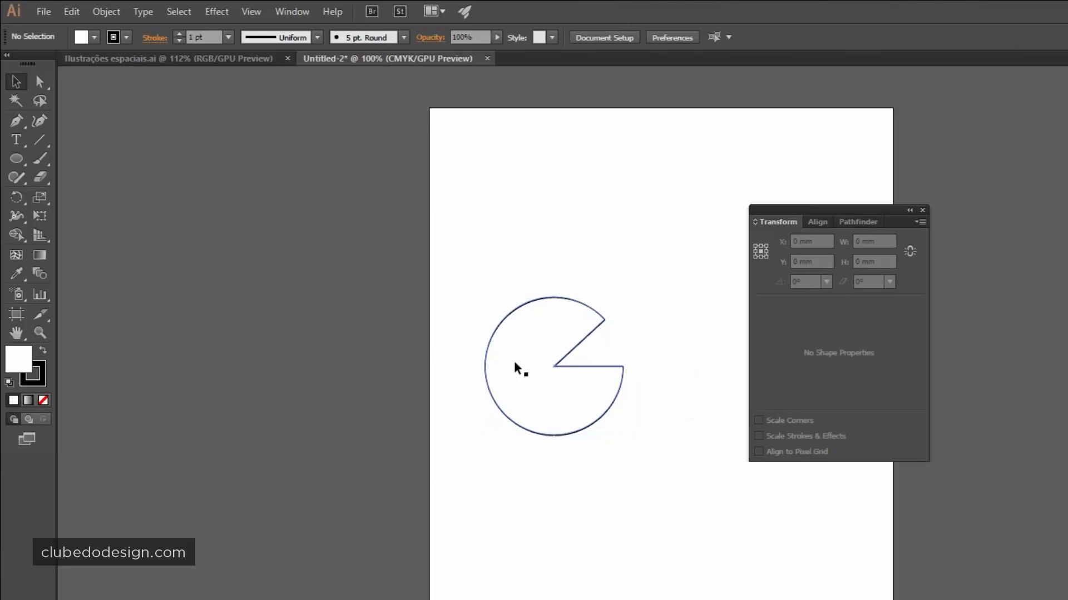
Delete the pie shape and draw a 45° line about 66.4 mm long in its place.
click(540, 293)
key(Delete)
click(39, 140)
mouse_move(495, 454)
mouse_down()
mouse_move(587, 331)
mouse_move(598, 350)
mouse_up()
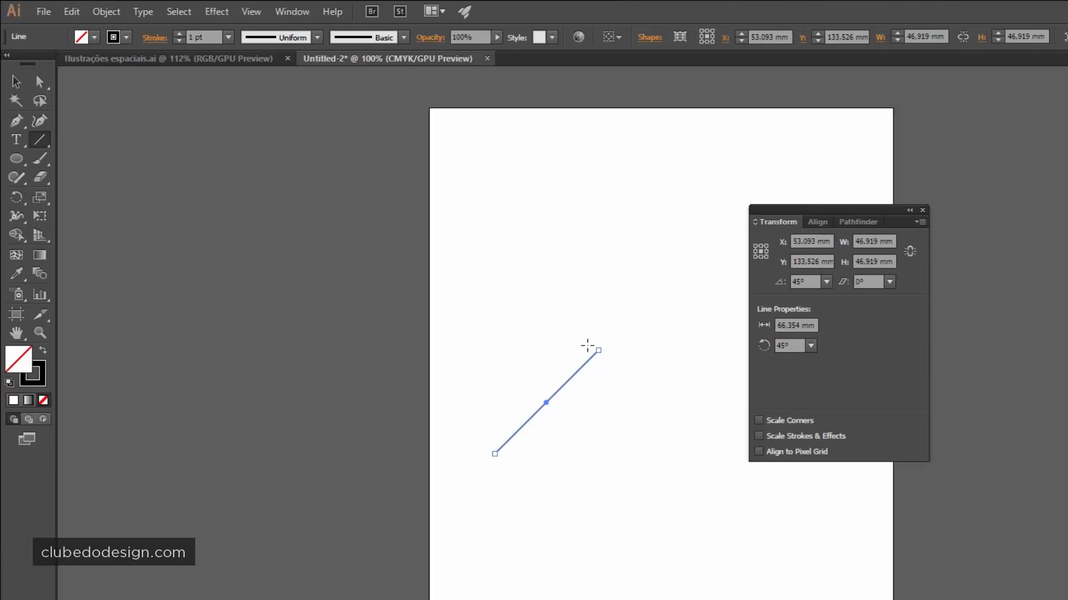
Lower the line's upper end to a length of about 55.6 mm and an angle of about 24.9°, and delete the line.
drag(599, 349, 606, 403)
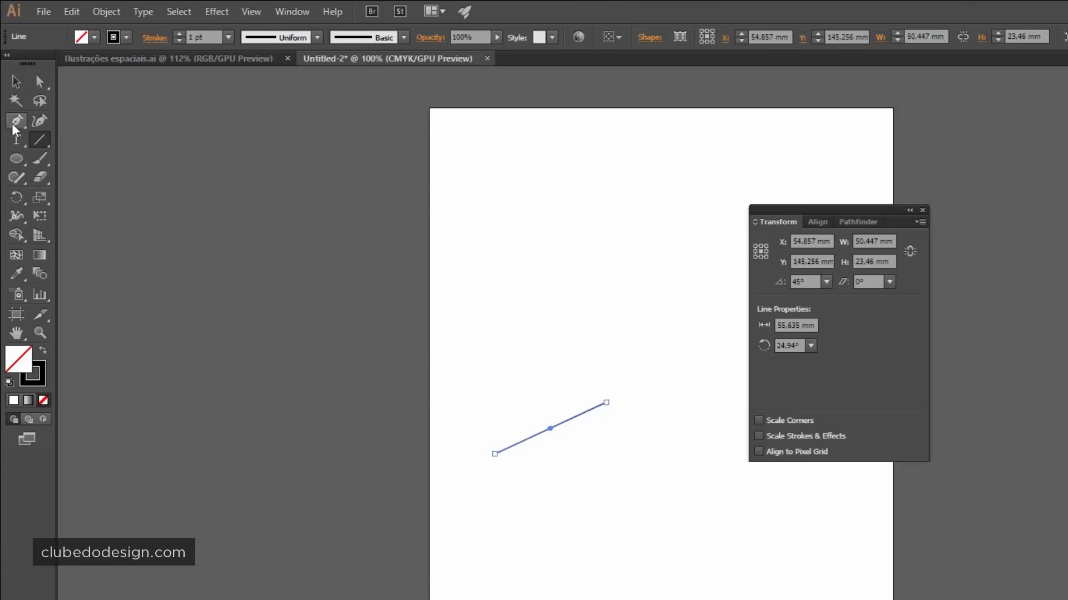
click(16, 82)
drag(505, 350, 622, 464)
key(Delete)
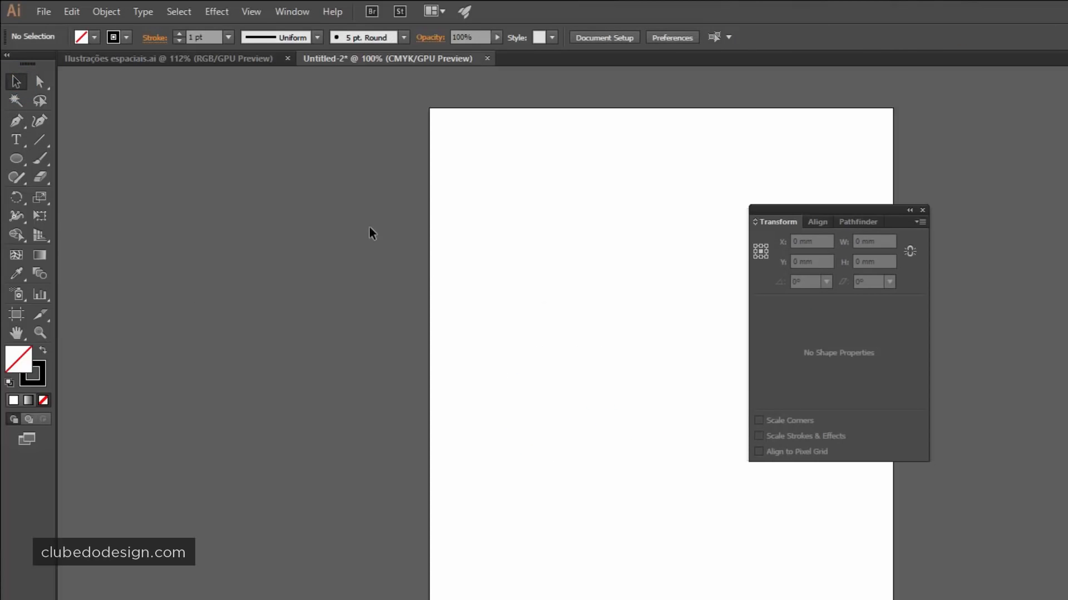
Draw two ellipses side by side, about 36.7 × 42 mm and 27.2 × 41.3 mm, and move the Transform settings off the page.
click(16, 158)
drag(479, 242, 561, 336)
drag(677, 248, 737, 340)
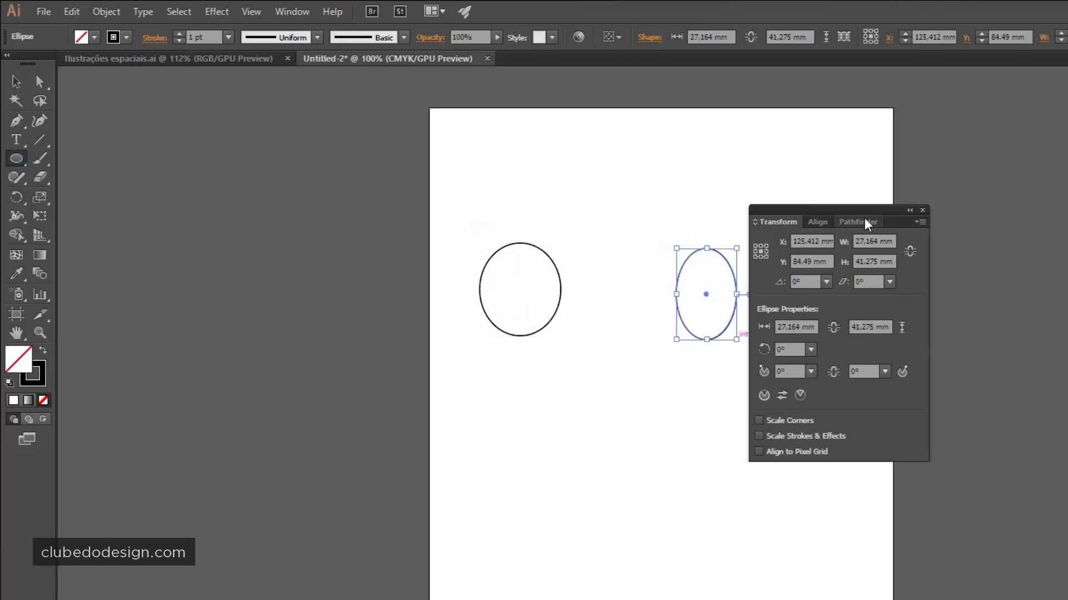
drag(862, 210, 1062, 206)
Copy the left ellipse between the two ellipses, centred level with the right one, with equal gaps of about 7.76 mm.
click(8, 81)
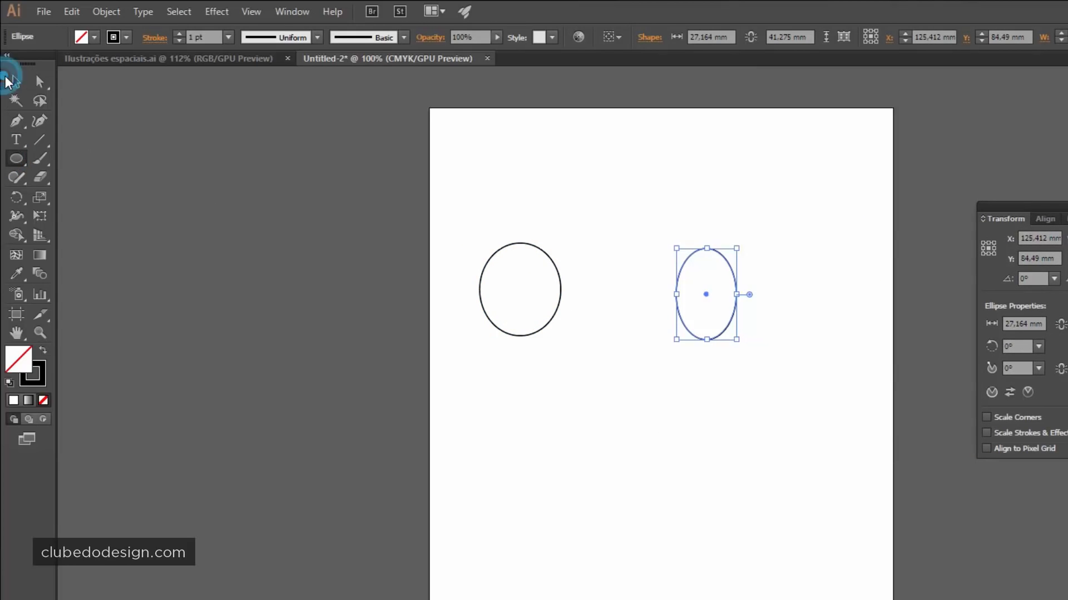
click(517, 296)
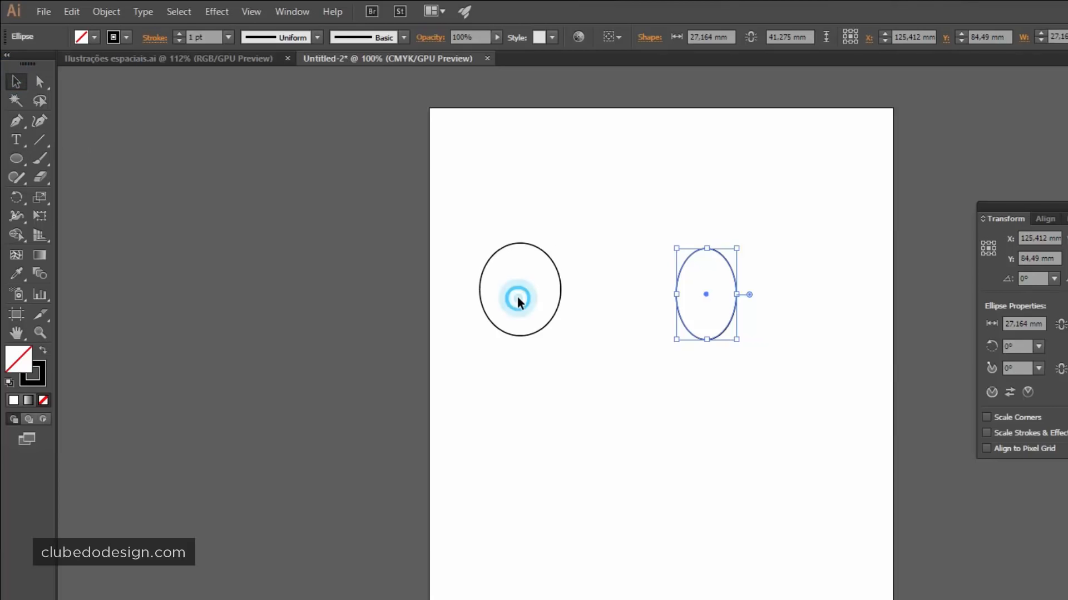
click(529, 245)
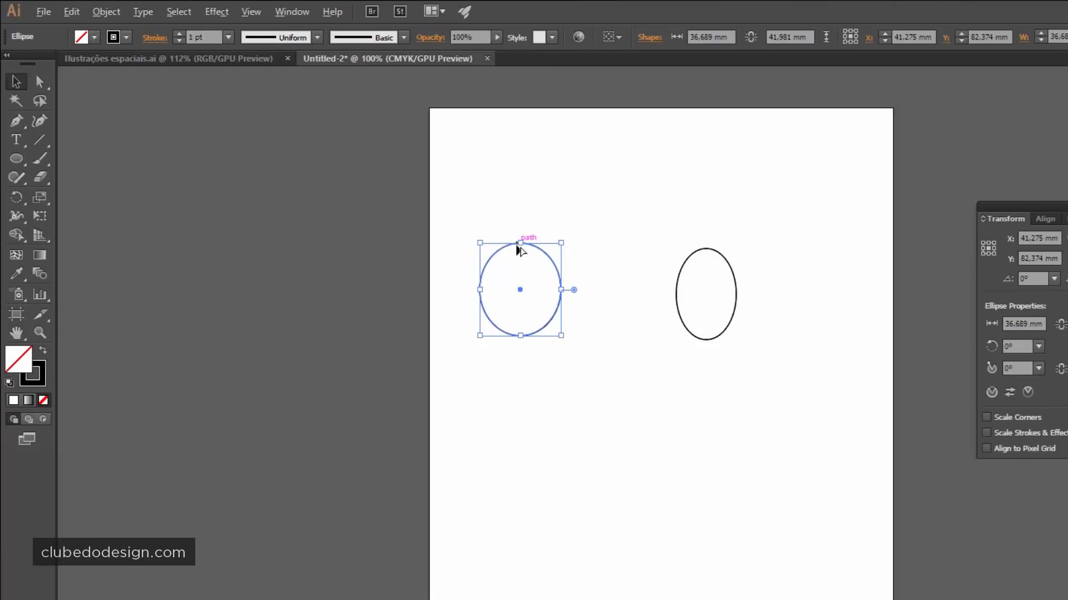
key(alt)
drag(487, 258, 594, 267)
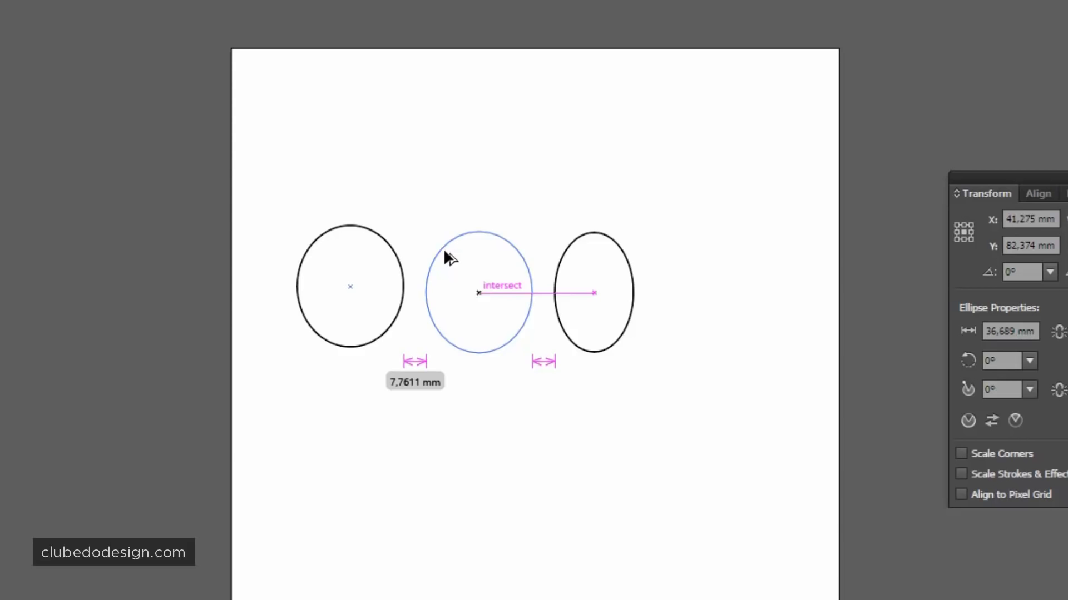
drag(444, 252, 444, 252)
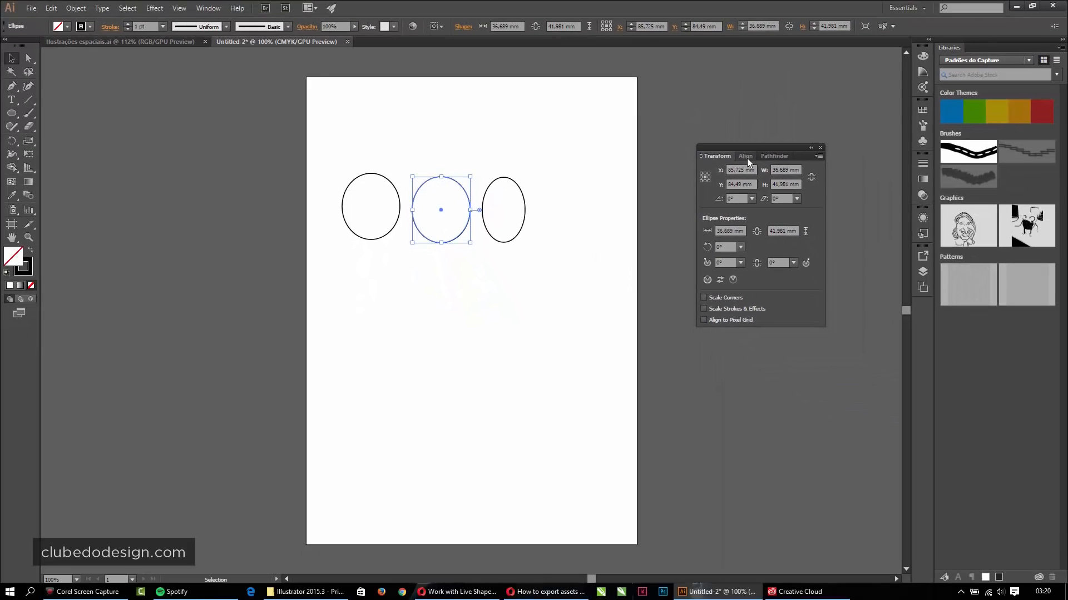
Bring up the Align settings and expand them to include Distribute Spacing and Align To.
click(1038, 194)
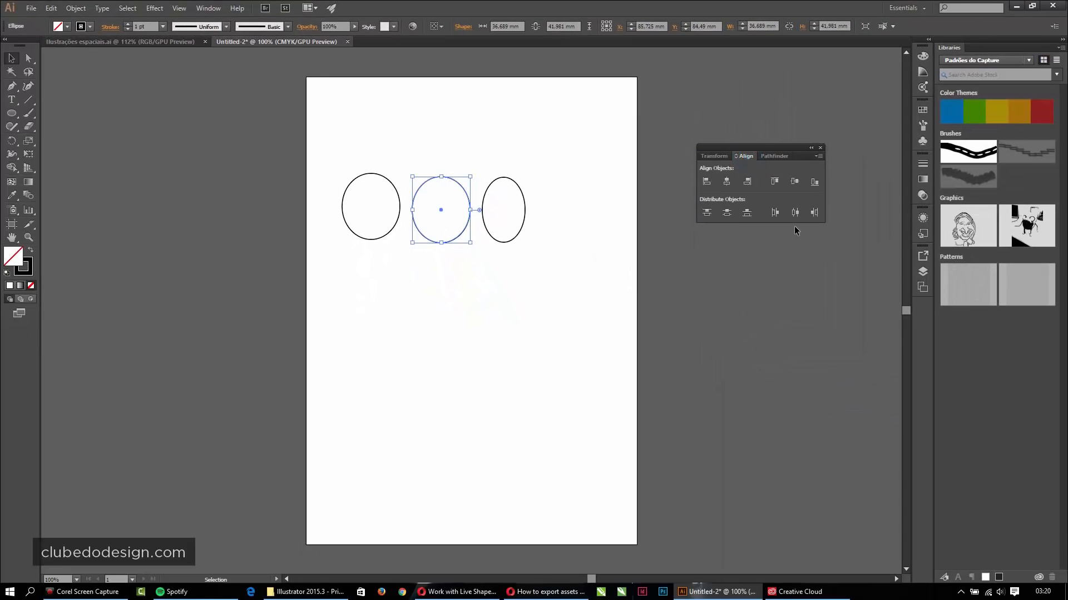
click(735, 156)
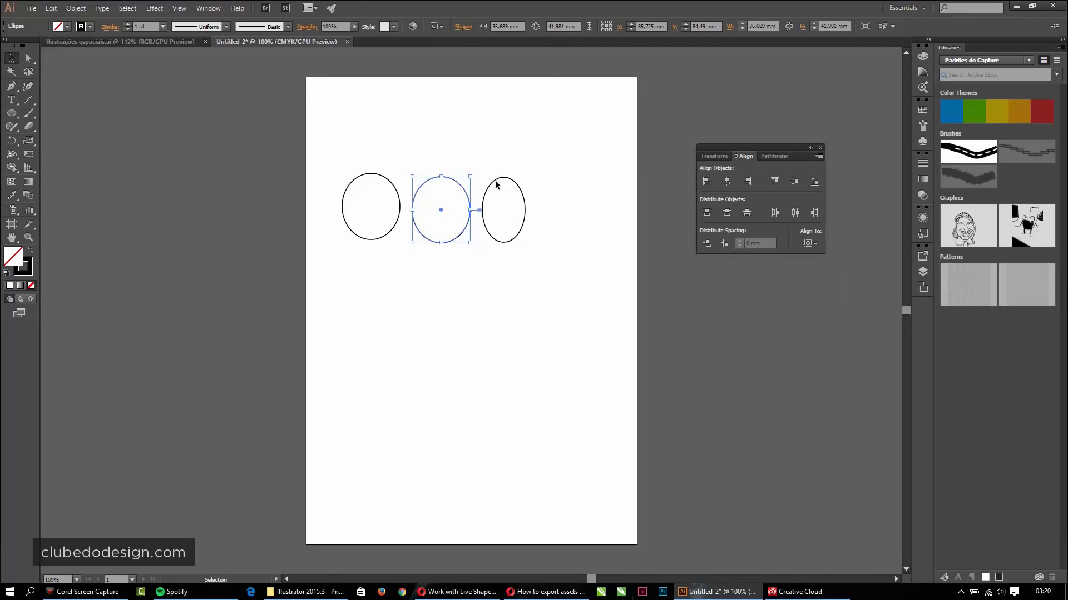
Deselect the ellipse, switch to the Ilustrações espaciais document and close the Align settings.
click(497, 297)
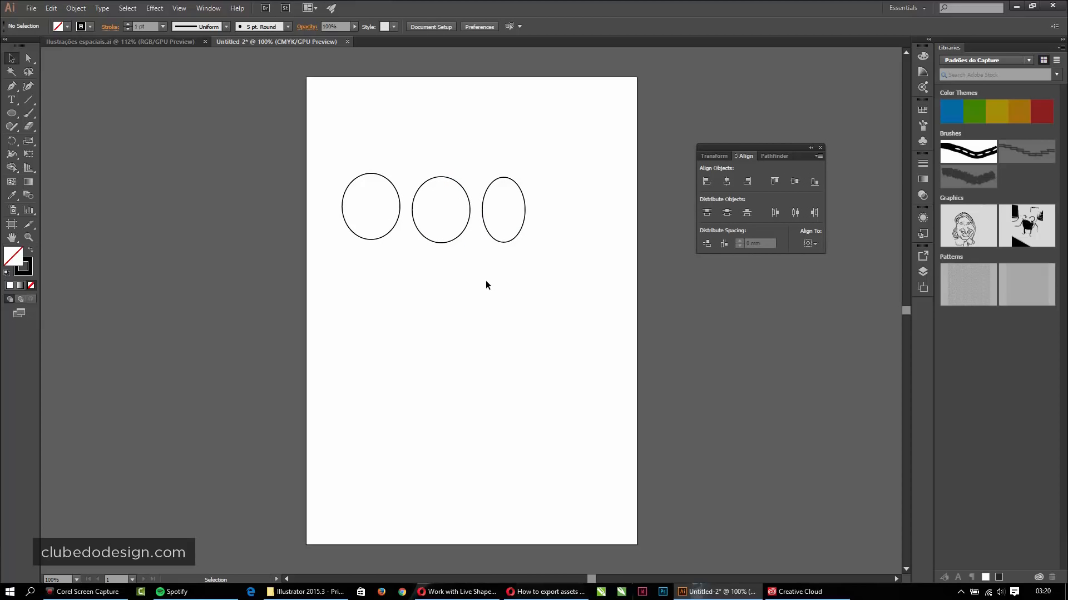
click(179, 43)
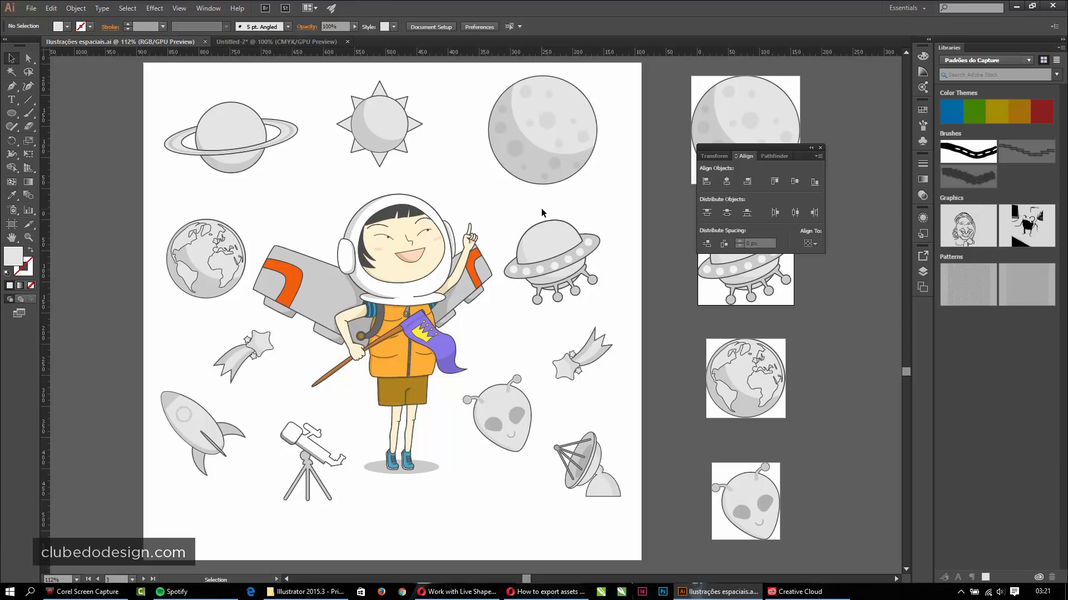
click(819, 148)
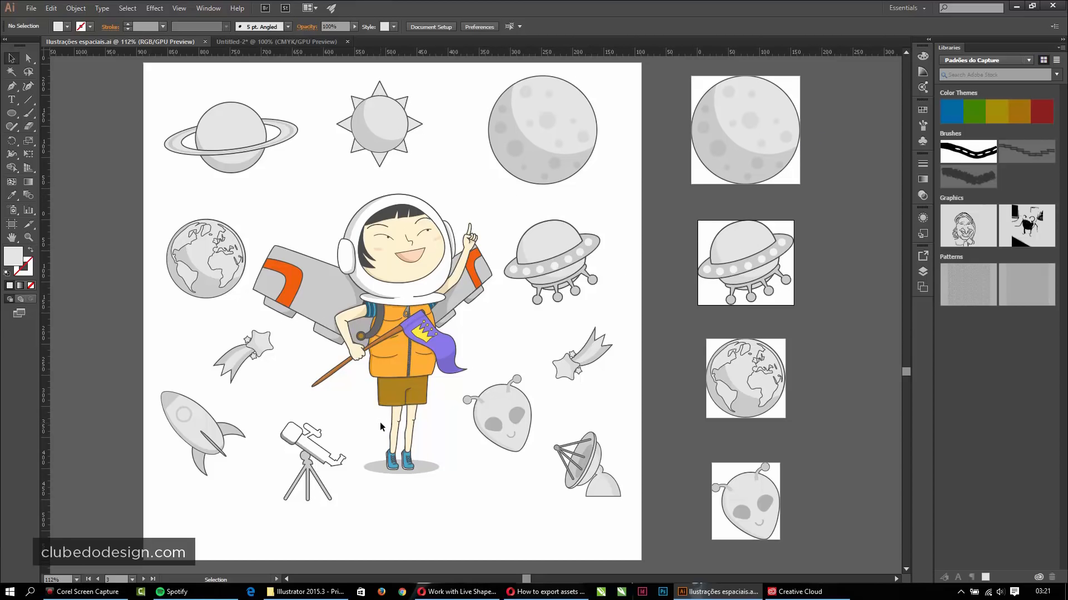
Select the moon, sun, ringed planet and Earth illustrations one after another, and clear the selection.
click(542, 159)
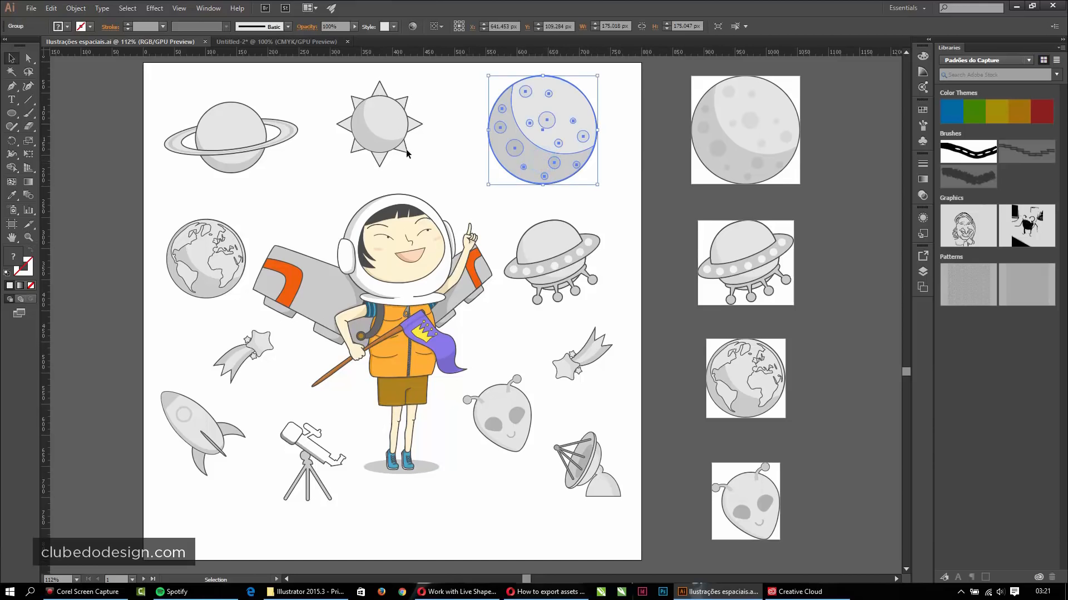
click(369, 134)
click(253, 135)
click(216, 282)
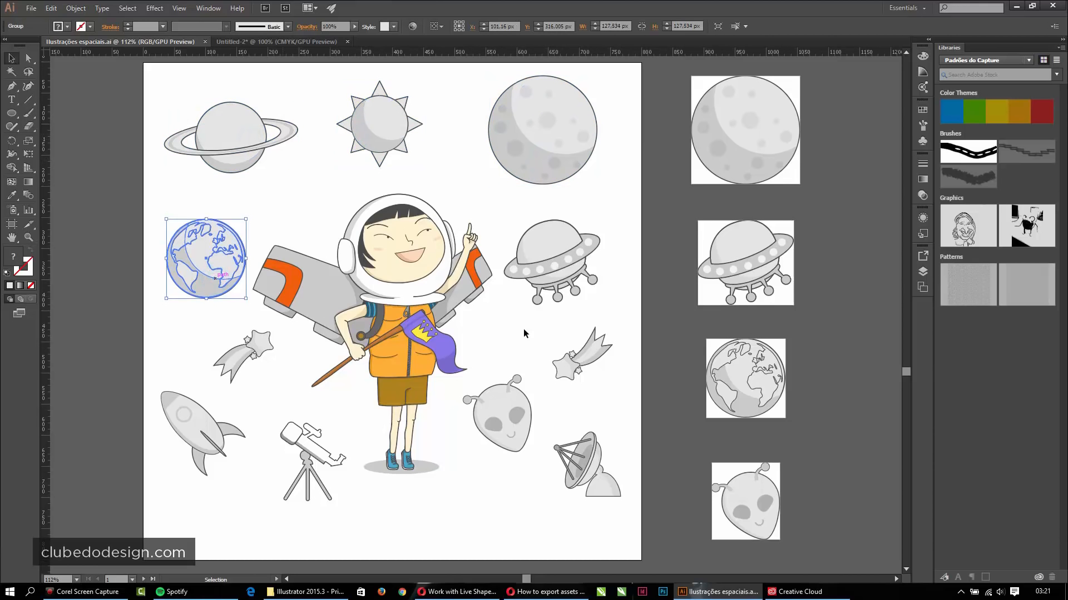
click(619, 190)
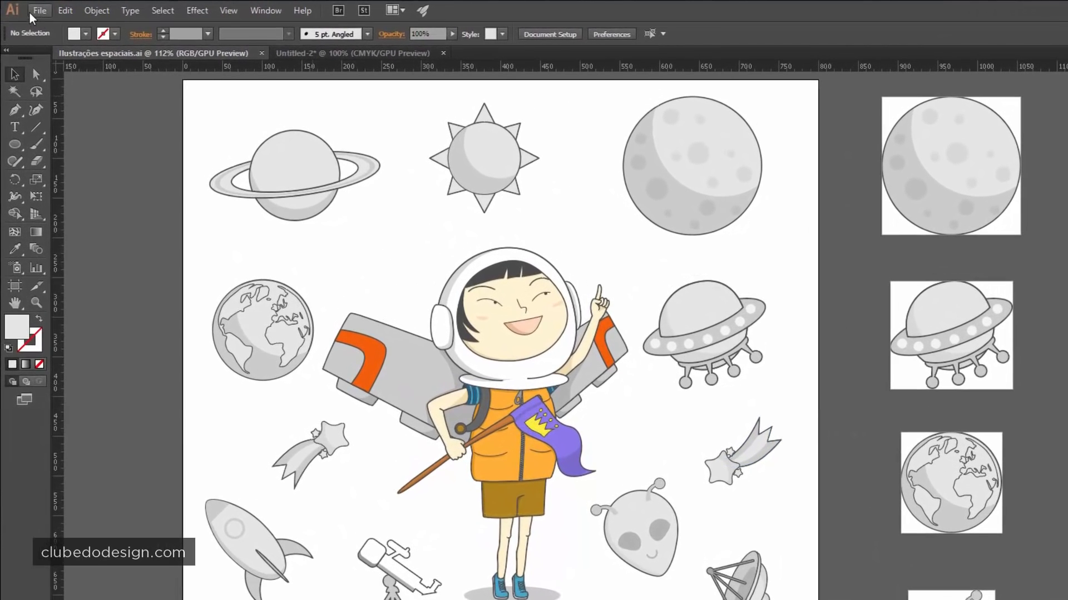
Set up a PNG export with Export As, using the artboards in the range 1-5, and cancel it.
click(31, 8)
mouse_move(53, 259)
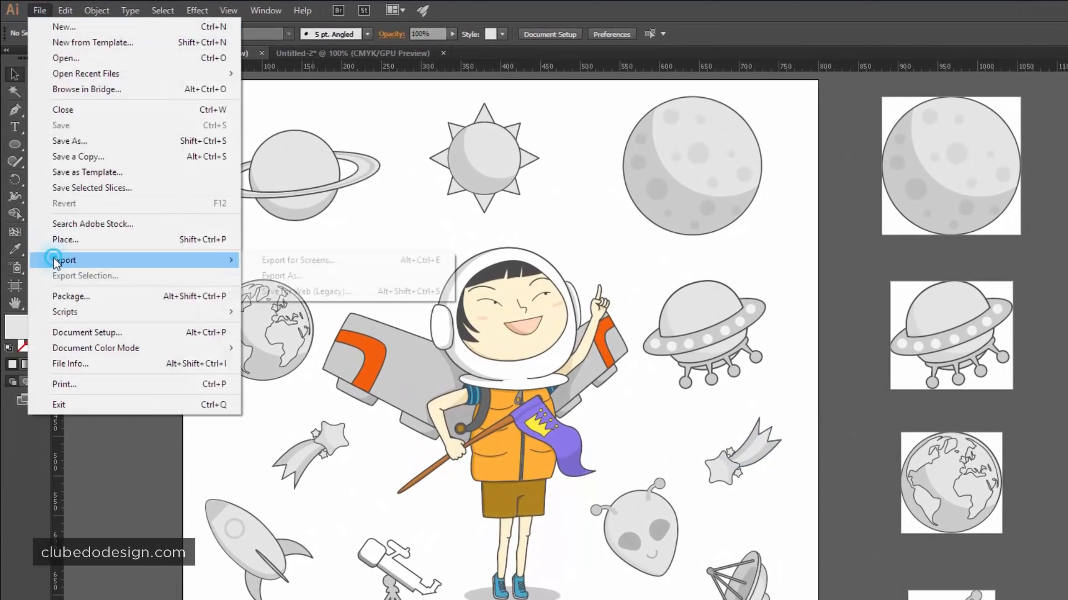
click(265, 276)
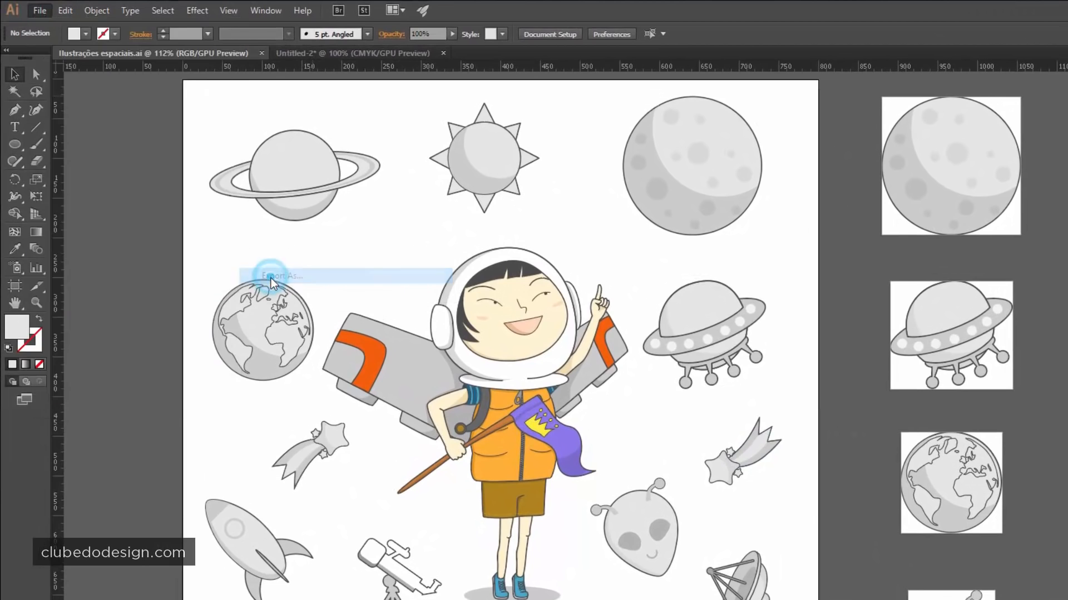
click(164, 348)
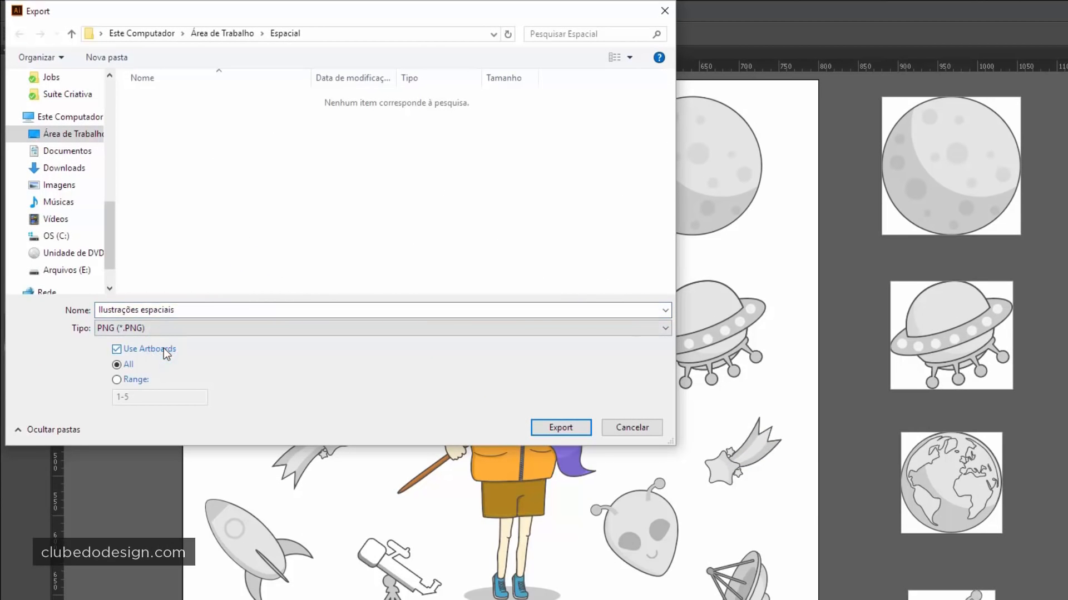
click(119, 381)
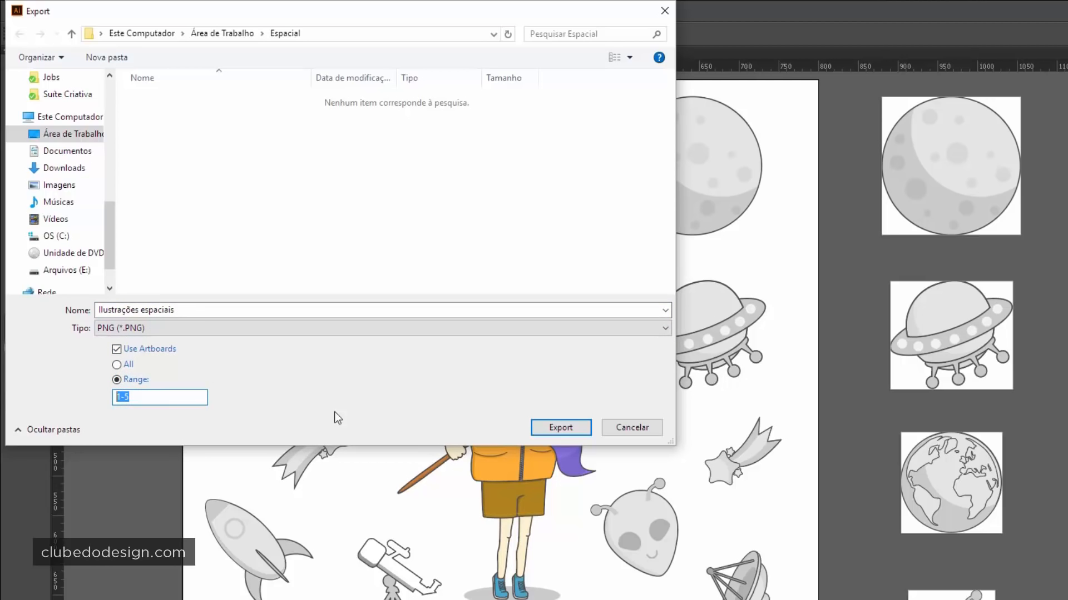
click(616, 426)
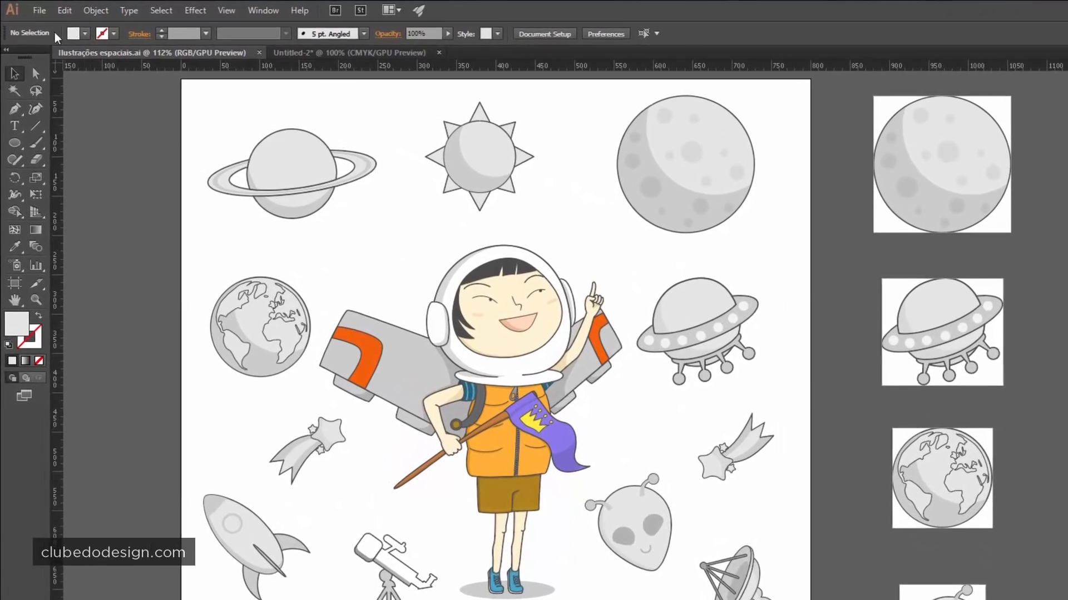
Open Export for Screens, look at its Assets section and return to the artboards.
click(31, 8)
mouse_move(65, 281)
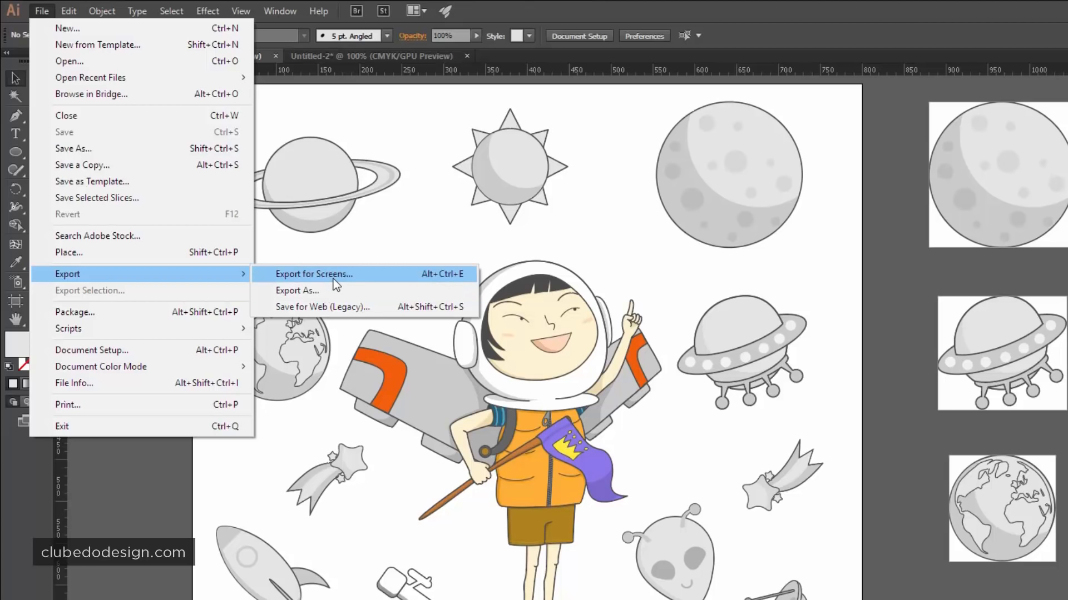
click(408, 275)
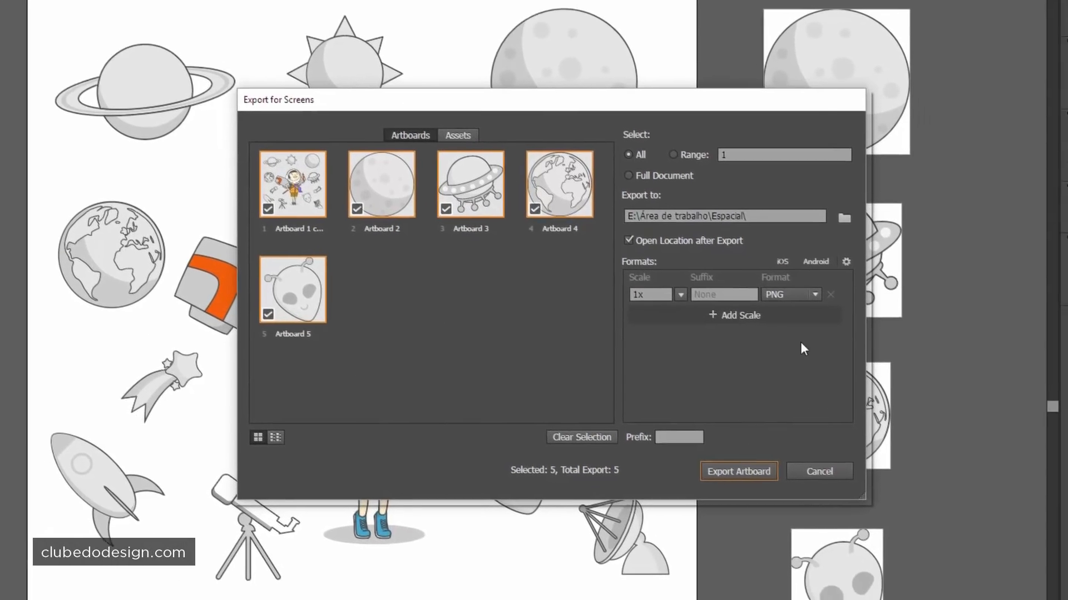
drag(596, 147, 544, 146)
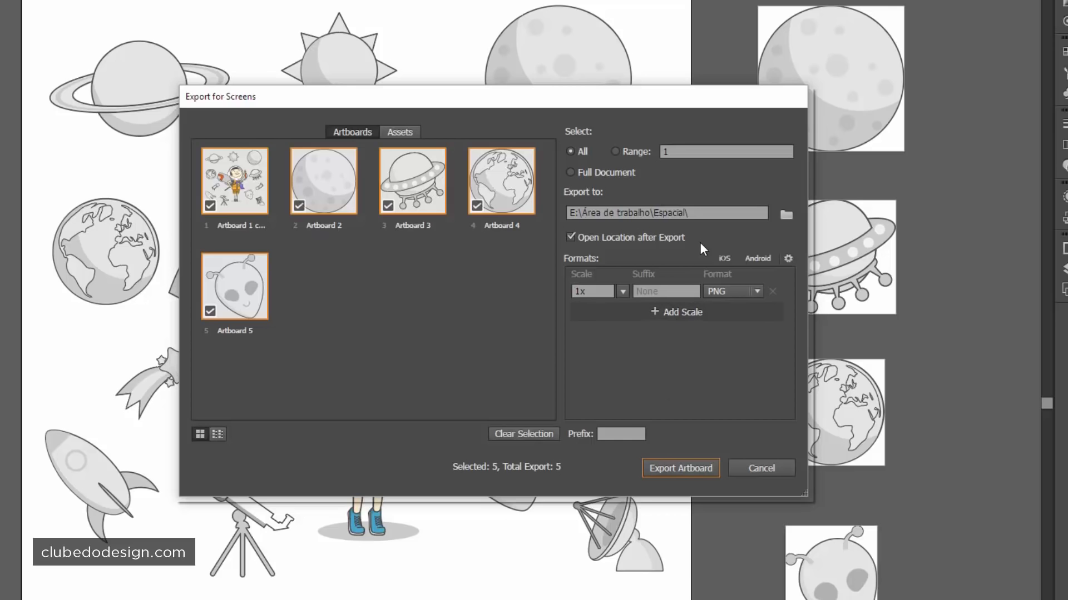
click(399, 131)
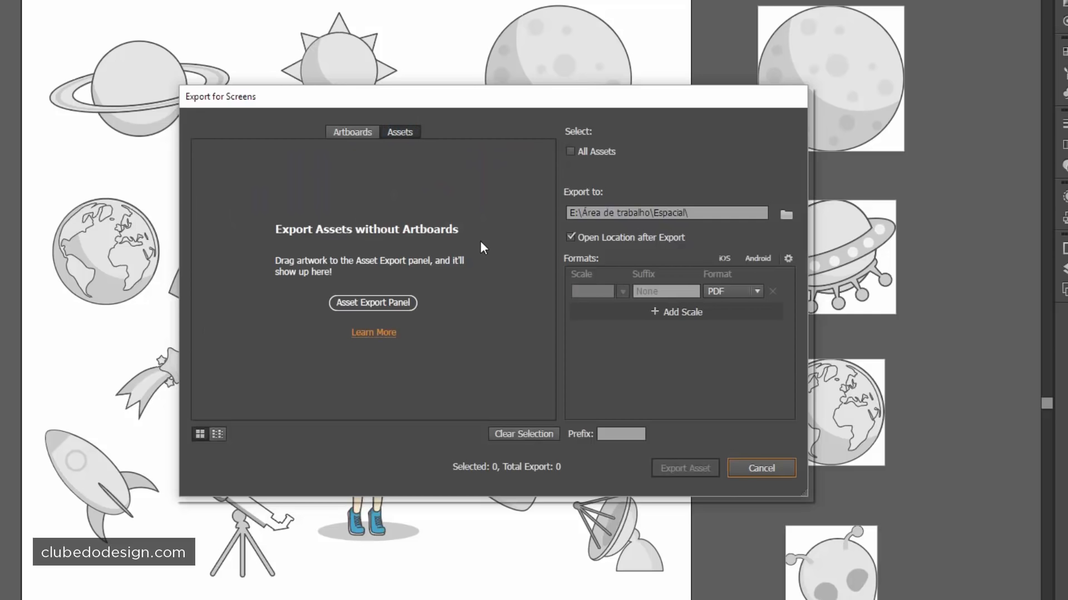
click(365, 135)
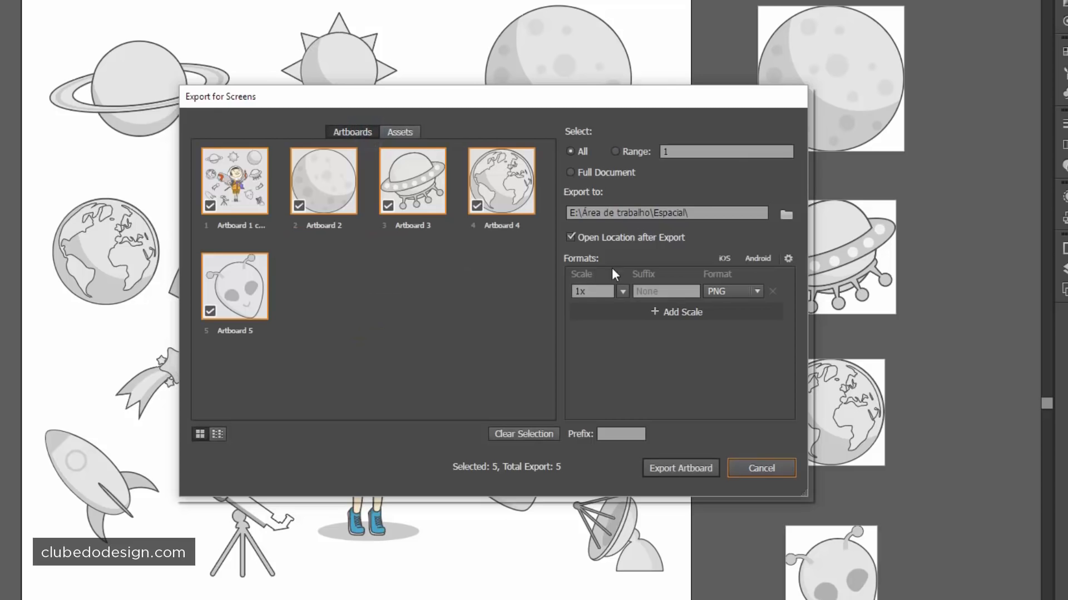
Switch the artboard selection between All and Range, and try the range 1,3.
click(646, 152)
click(579, 151)
click(613, 151)
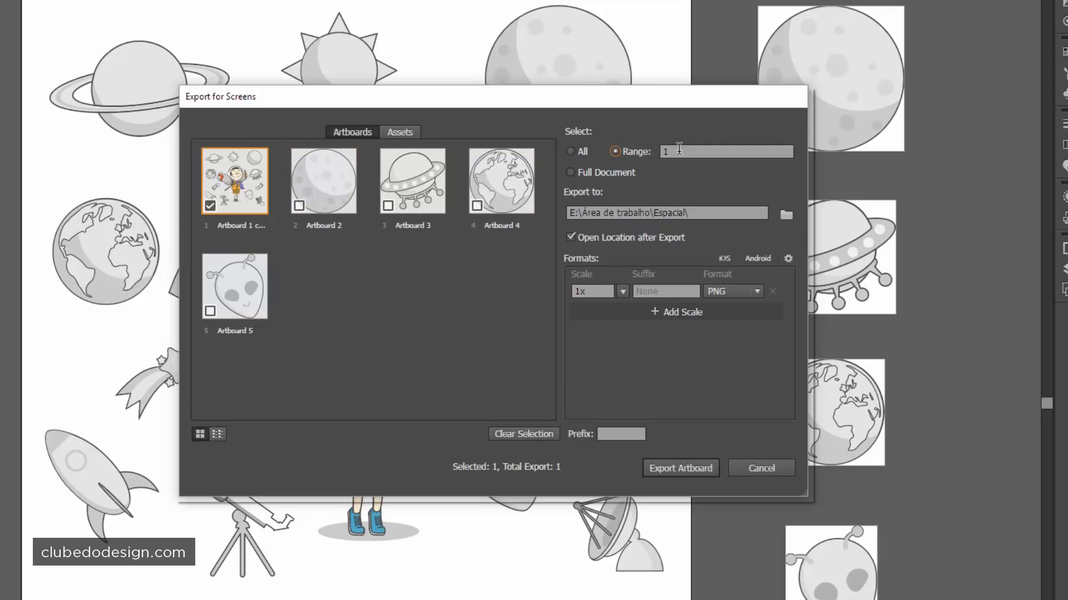
click(681, 150)
text(,3)
Toggle individual artboards for export, try Full Document, and set the selection back to All.
click(477, 206)
click(388, 205)
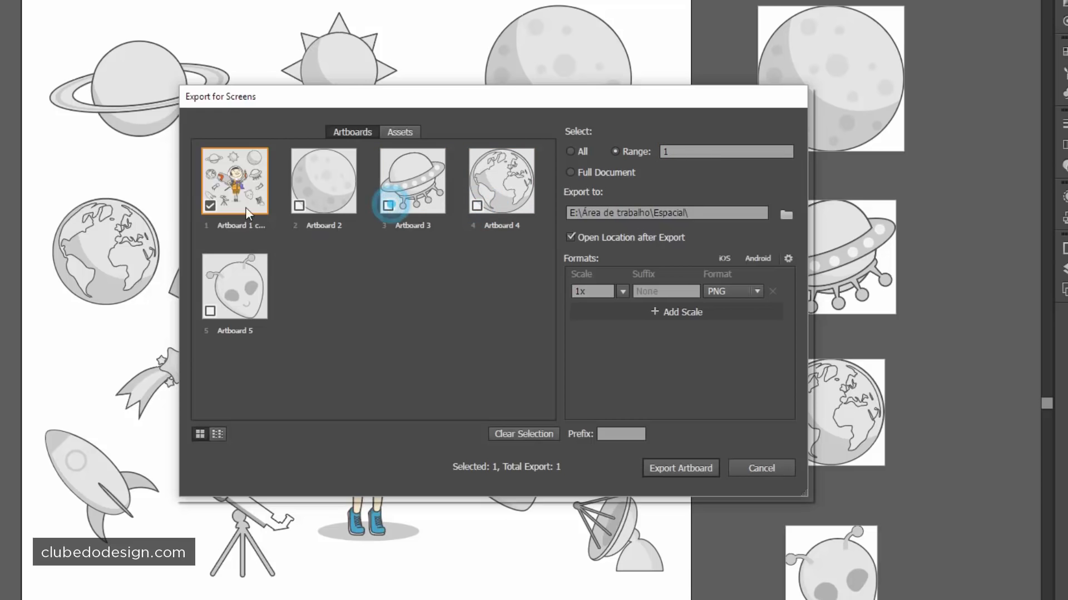
click(210, 206)
click(570, 151)
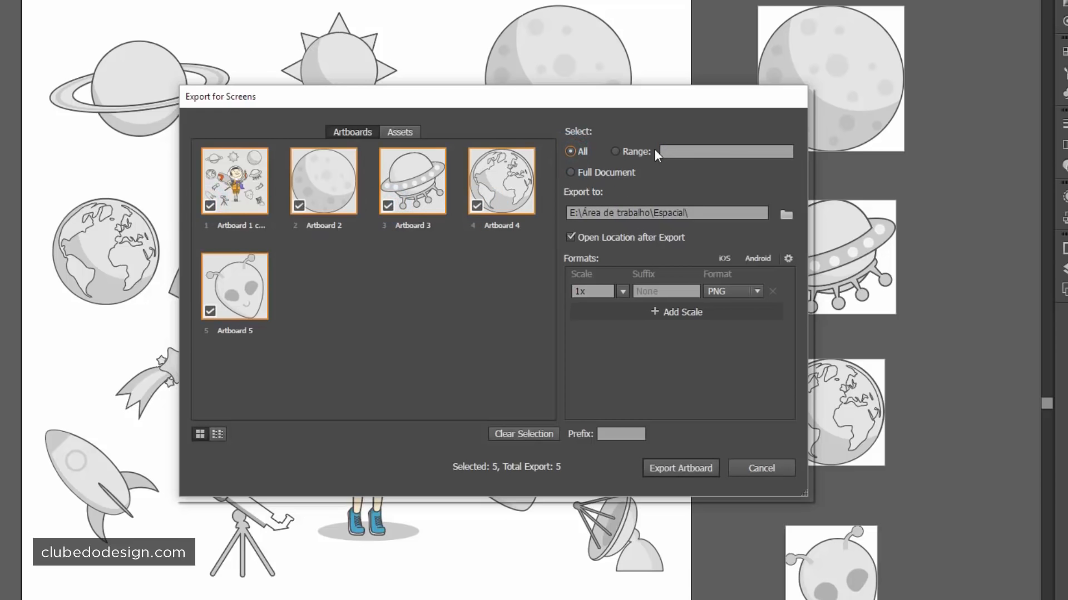
click(616, 171)
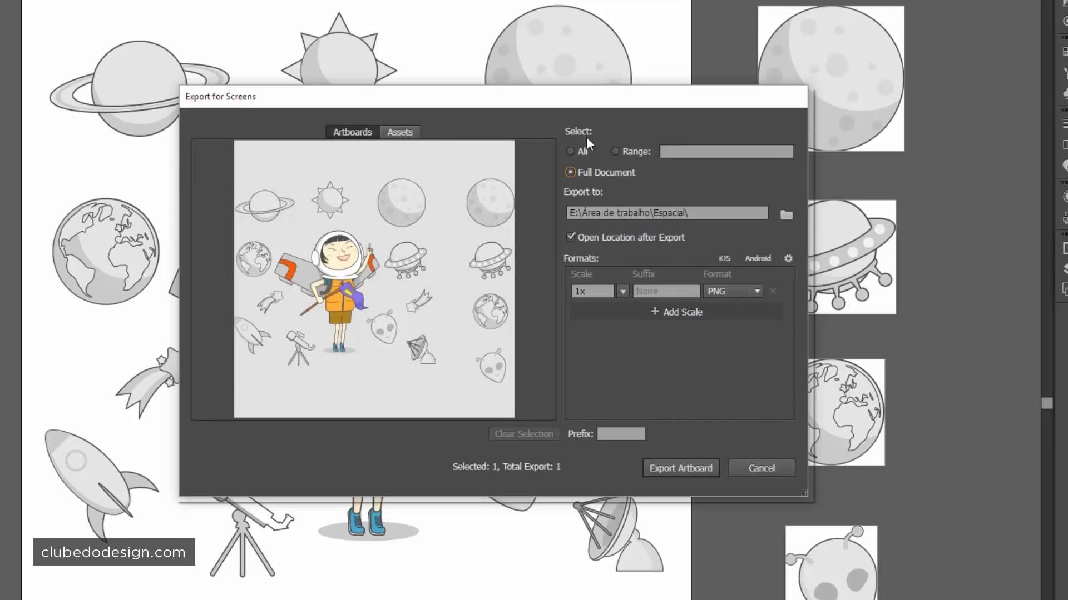
click(578, 150)
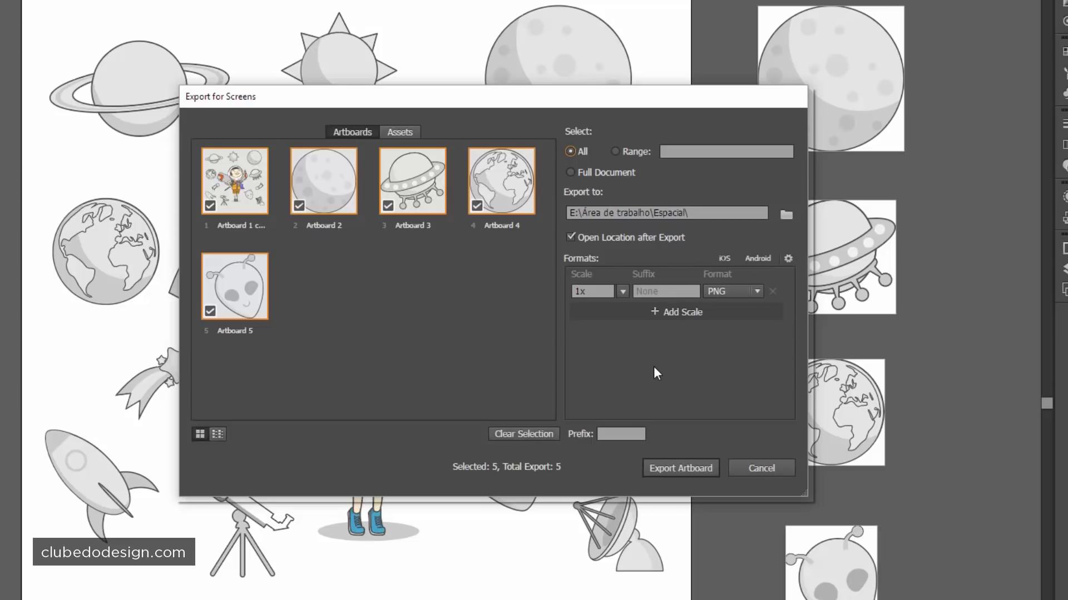
Try the iOS and Android format presets, and remove the PNG scales so only the SVG format remains.
click(724, 259)
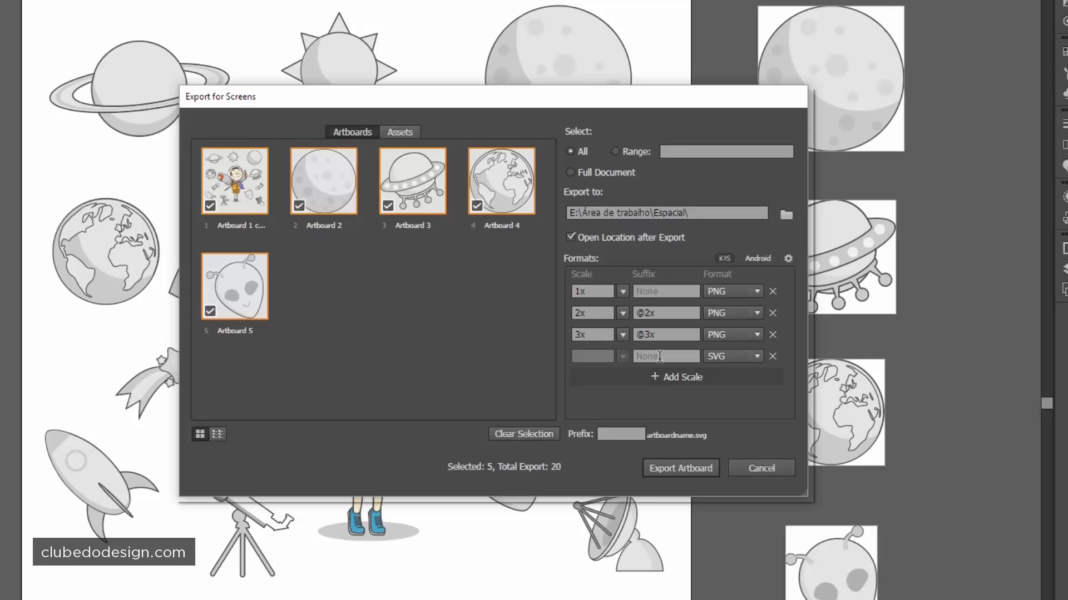
click(759, 258)
click(722, 258)
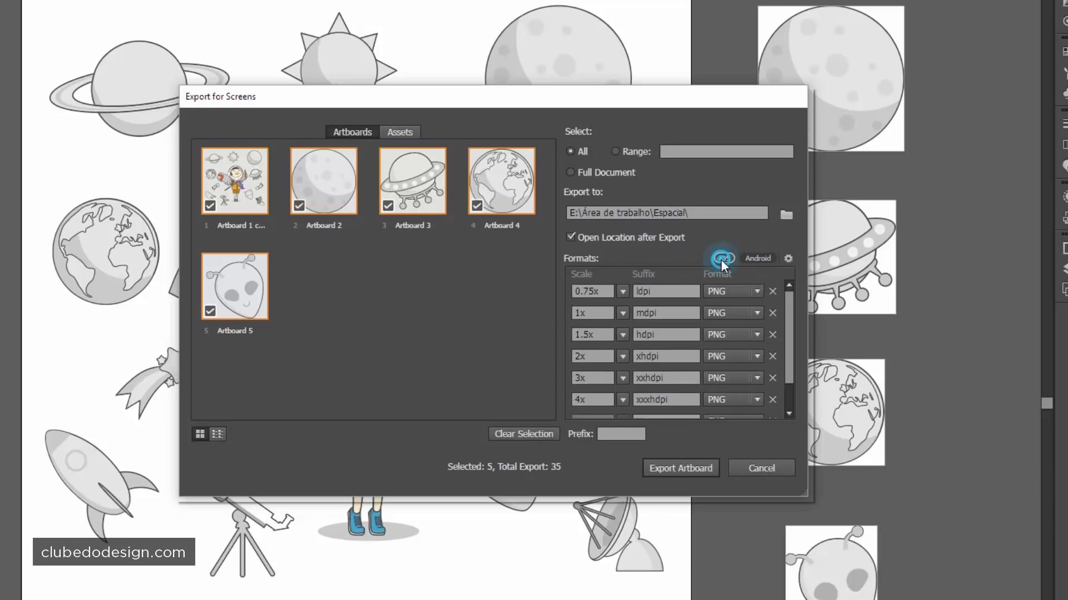
click(773, 291)
click(773, 291)
click(772, 291)
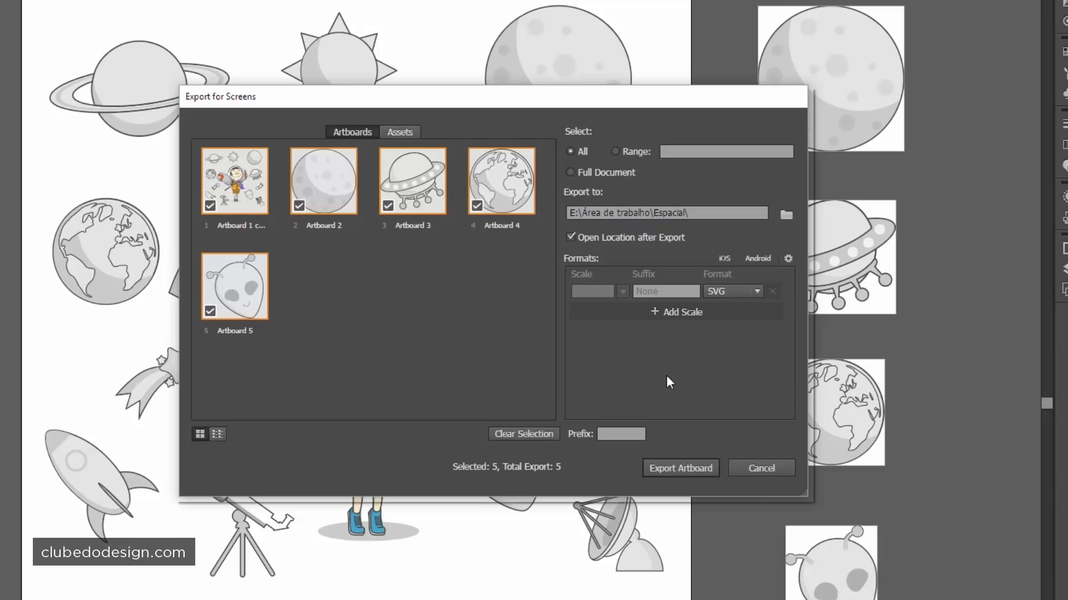
Set the remaining export format to PNG at 1x and add a second format, PDF.
click(754, 290)
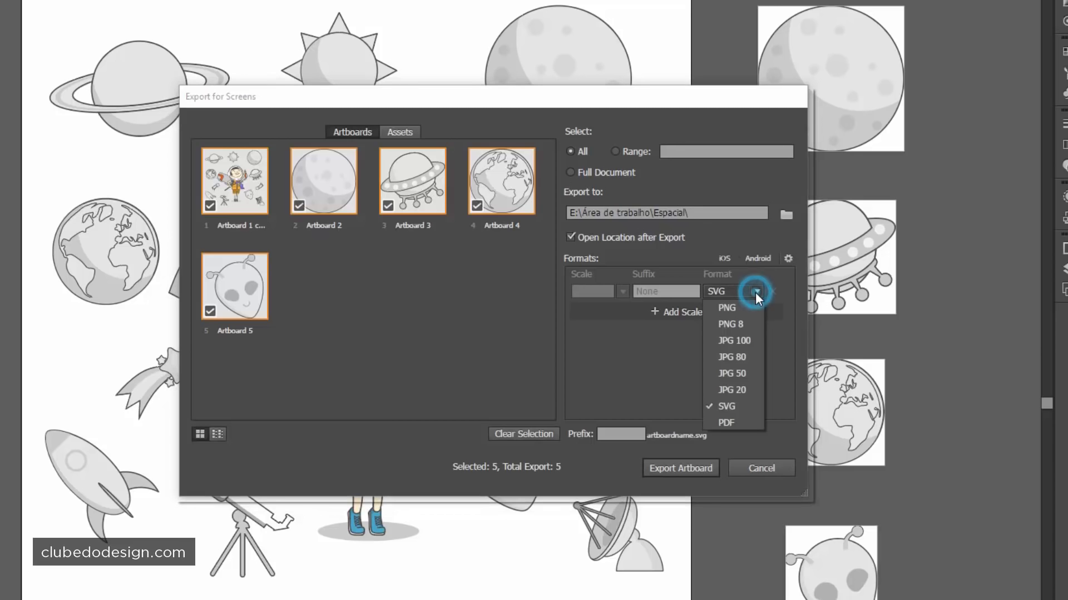
click(751, 307)
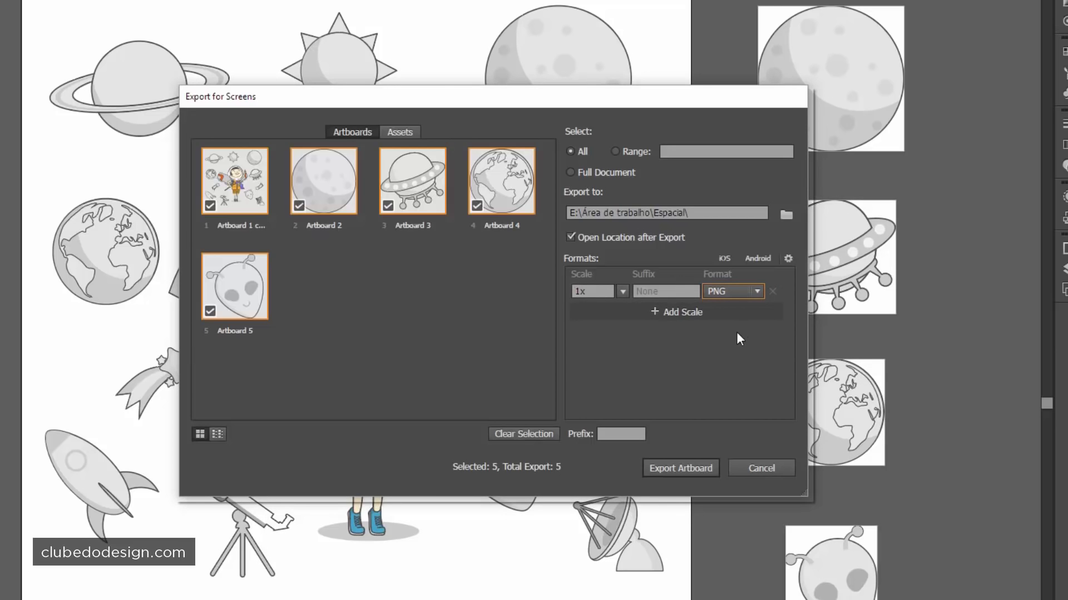
click(675, 312)
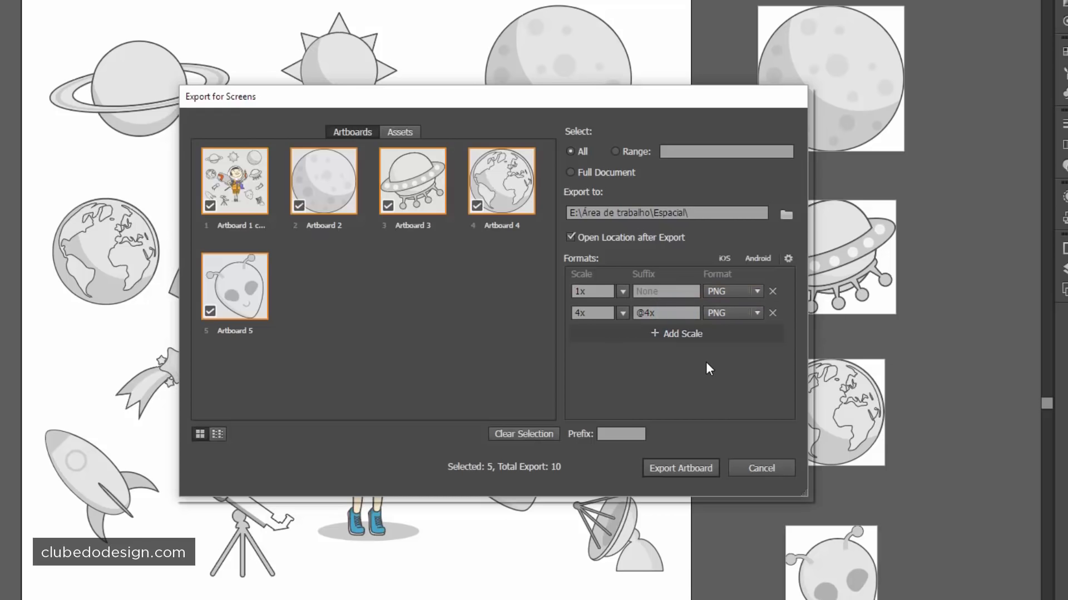
click(737, 314)
click(732, 440)
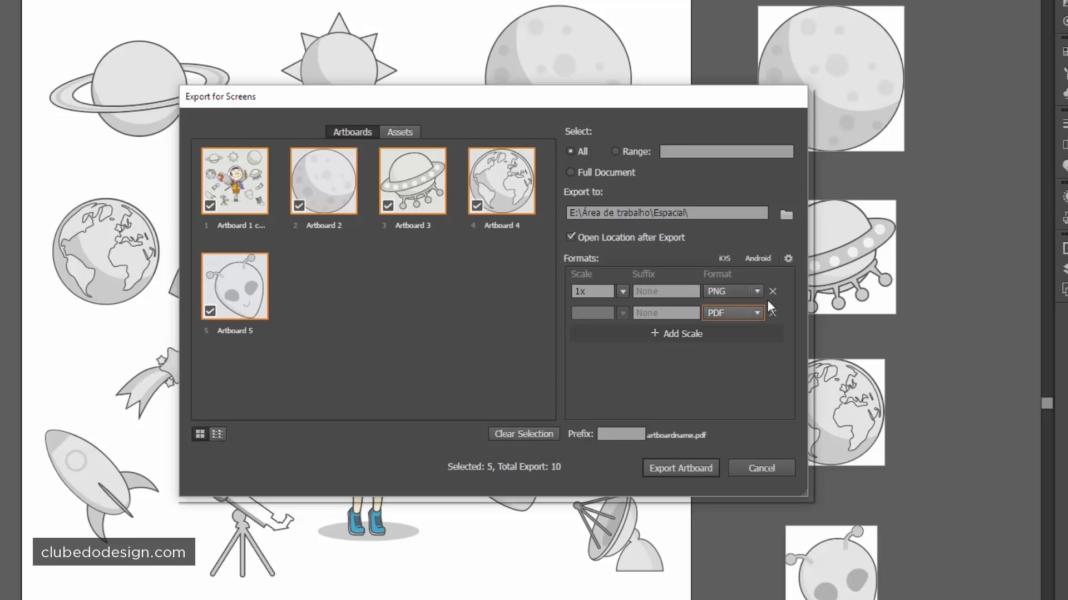
Examine the format settings for PNG, PNG 8, the JPG qualities, SVG and PDF, and close them without saving.
click(789, 259)
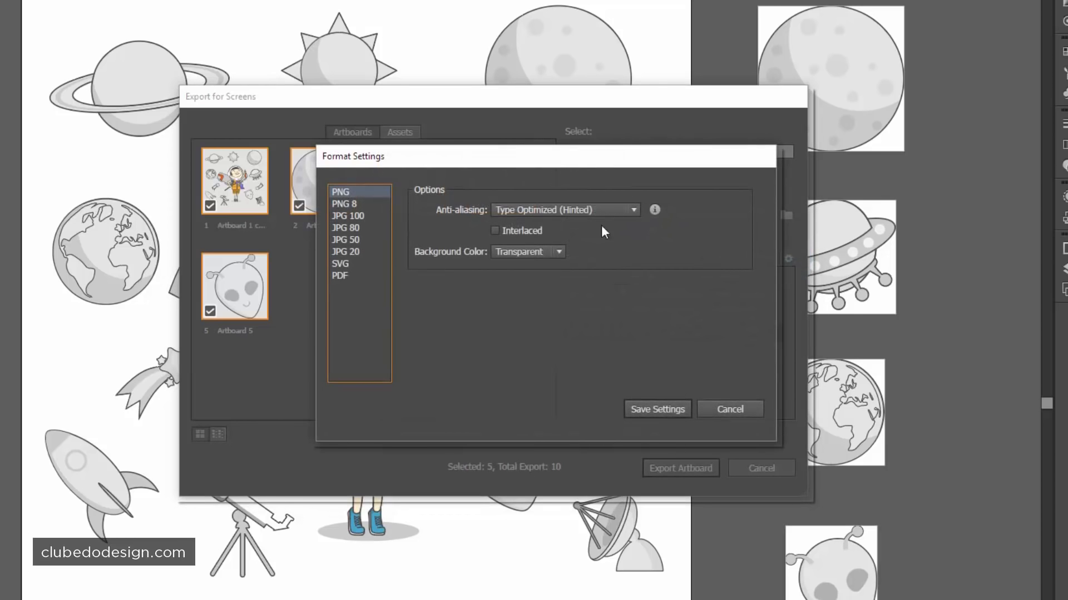
click(367, 205)
click(359, 217)
click(356, 228)
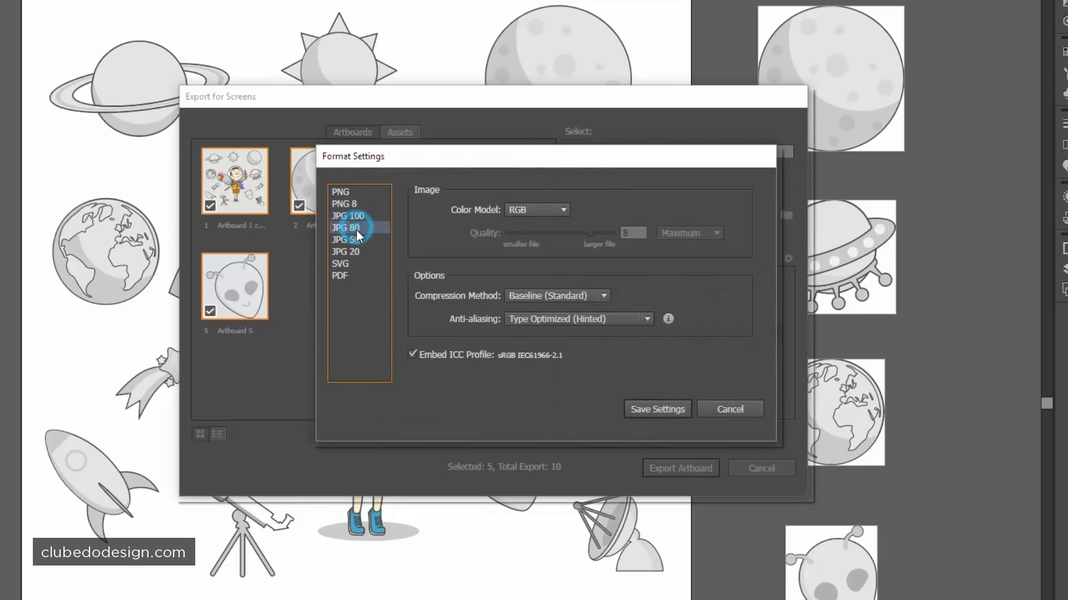
click(353, 240)
click(347, 251)
click(344, 263)
click(340, 275)
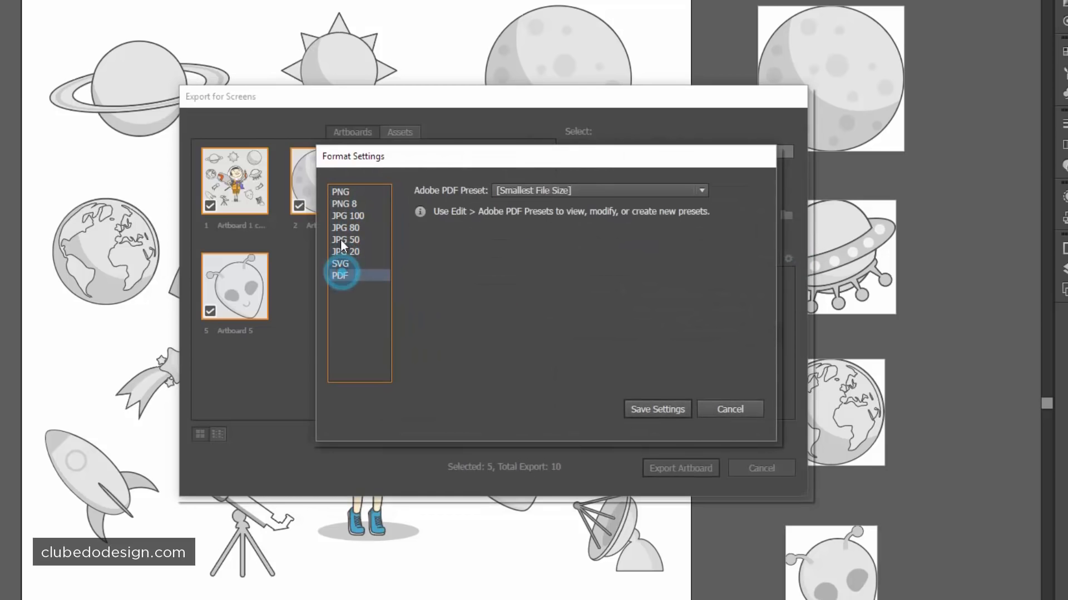
click(353, 192)
click(720, 410)
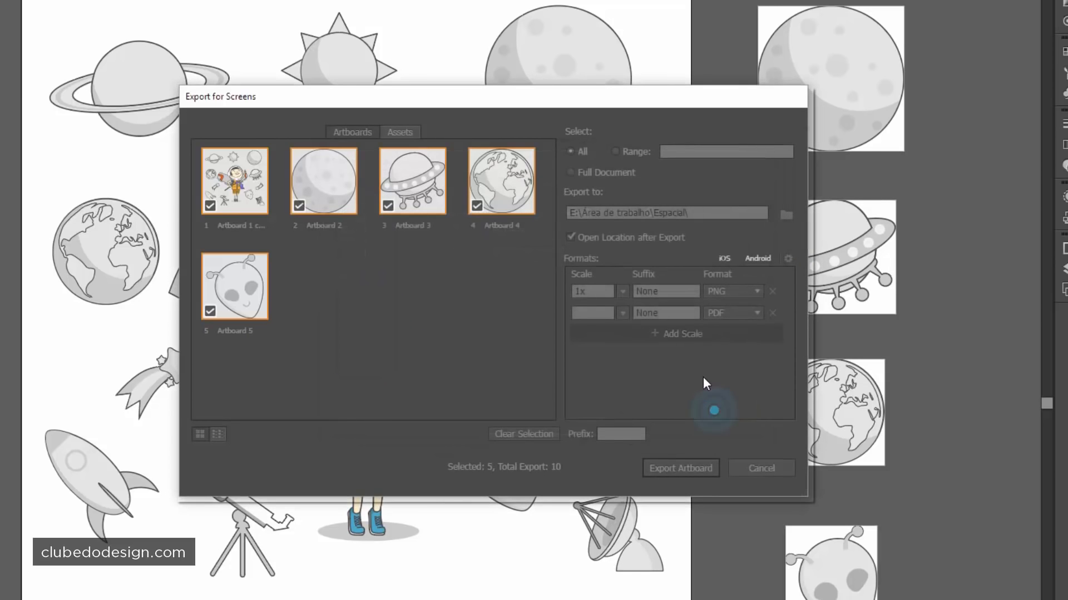
Leave the suffixes empty and export all artboards as PNG and PDF to the Espacial folder.
click(649, 312)
click(659, 291)
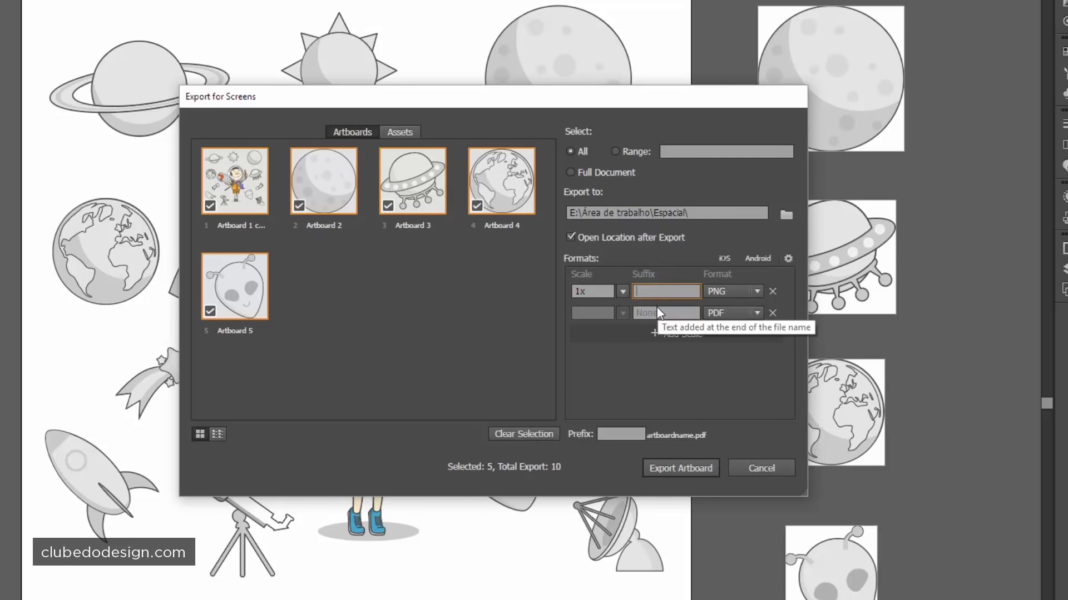
click(656, 308)
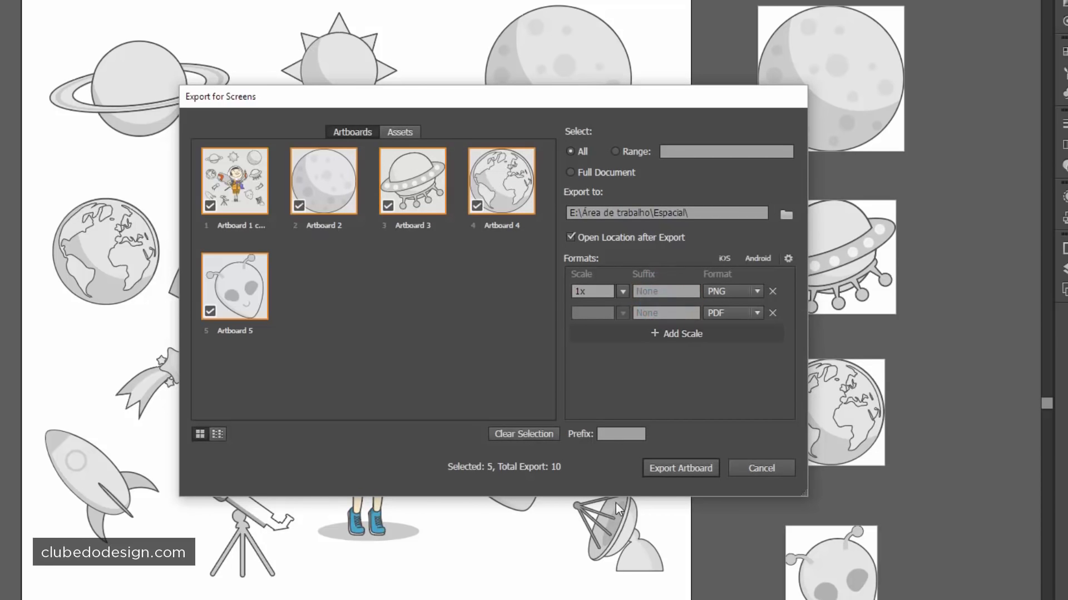
click(658, 468)
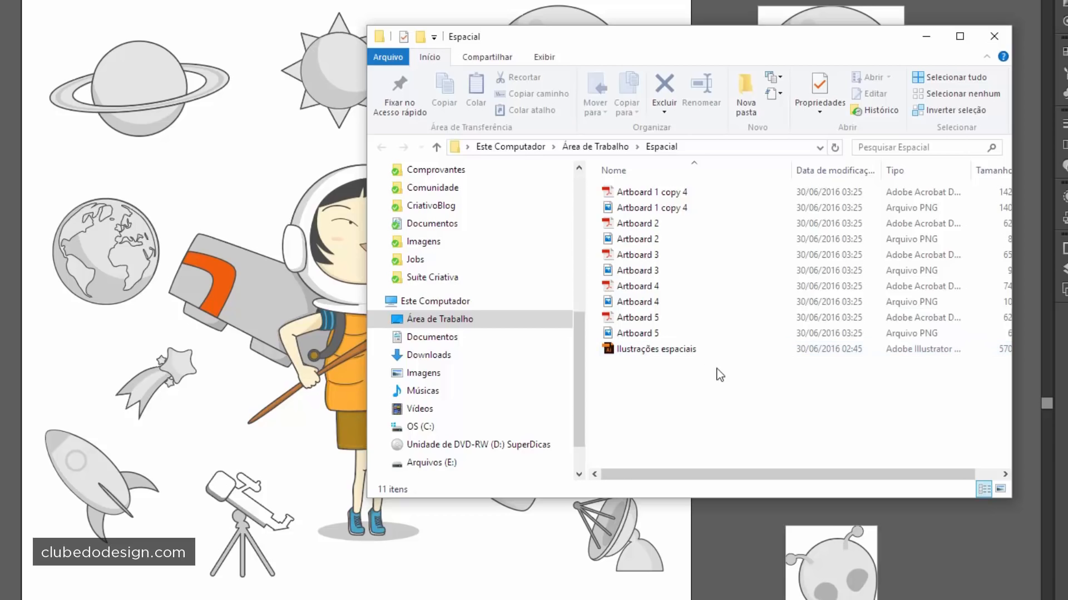
Examine the exported files in the Espacial folder, previewing the PNGs of Artboard 1 copy 4 and Artboard 2.
click(687, 207)
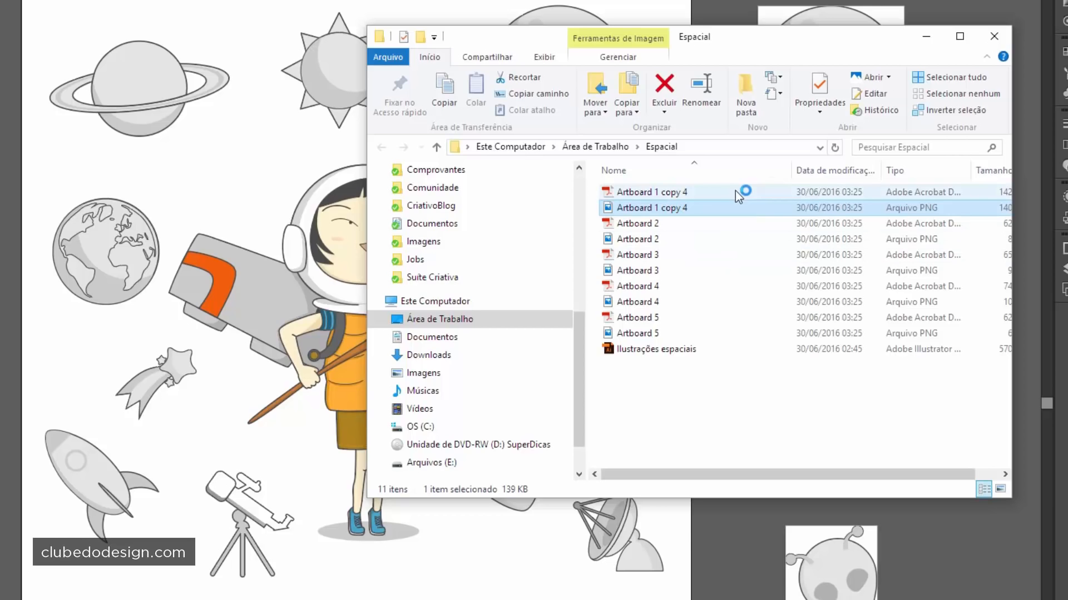
click(657, 194)
click(651, 225)
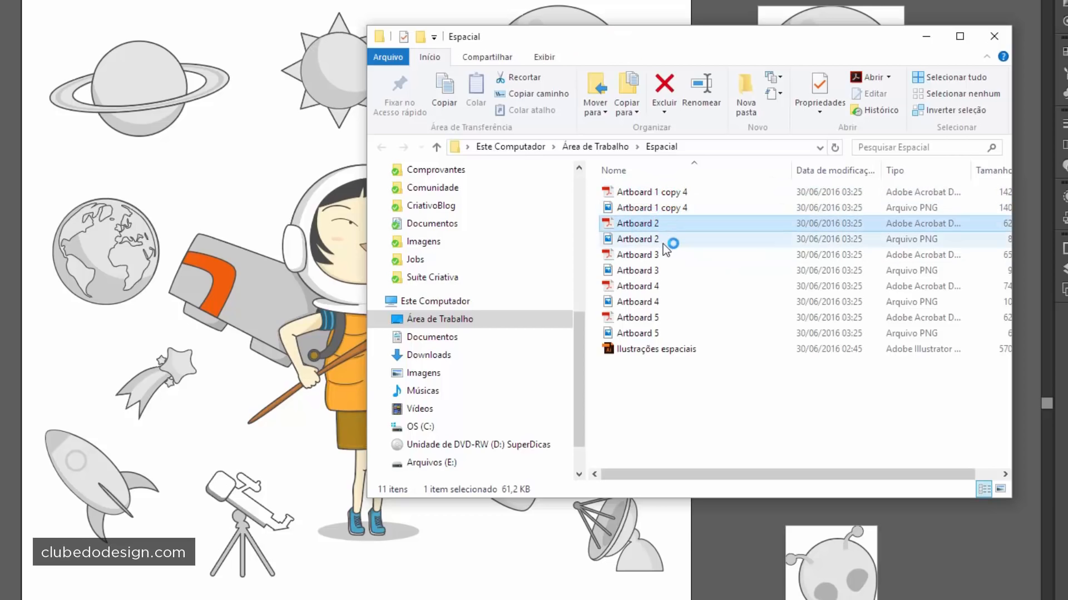
click(652, 257)
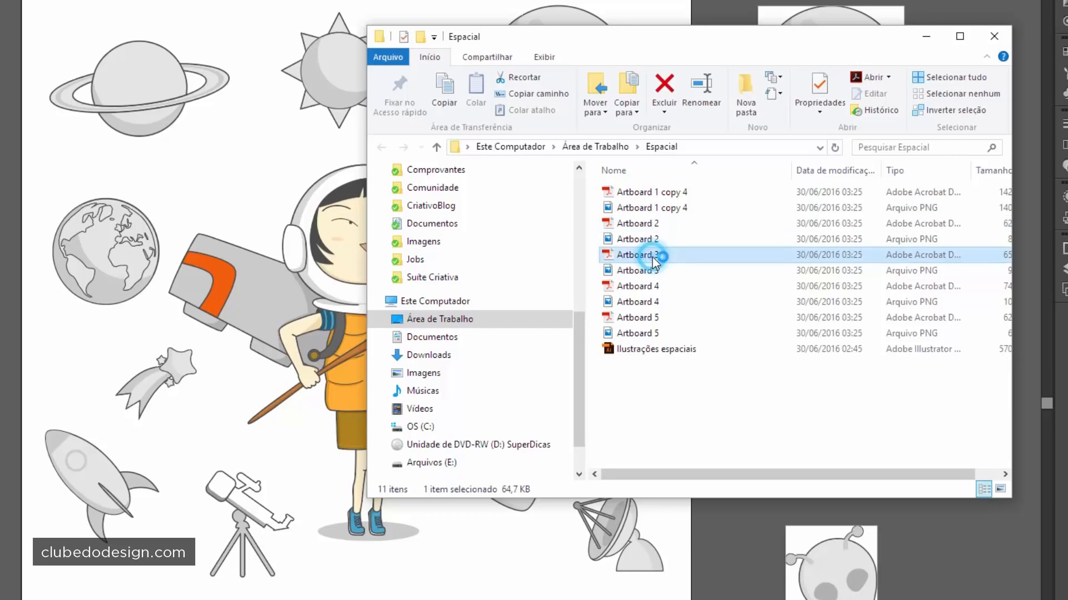
click(643, 286)
click(648, 305)
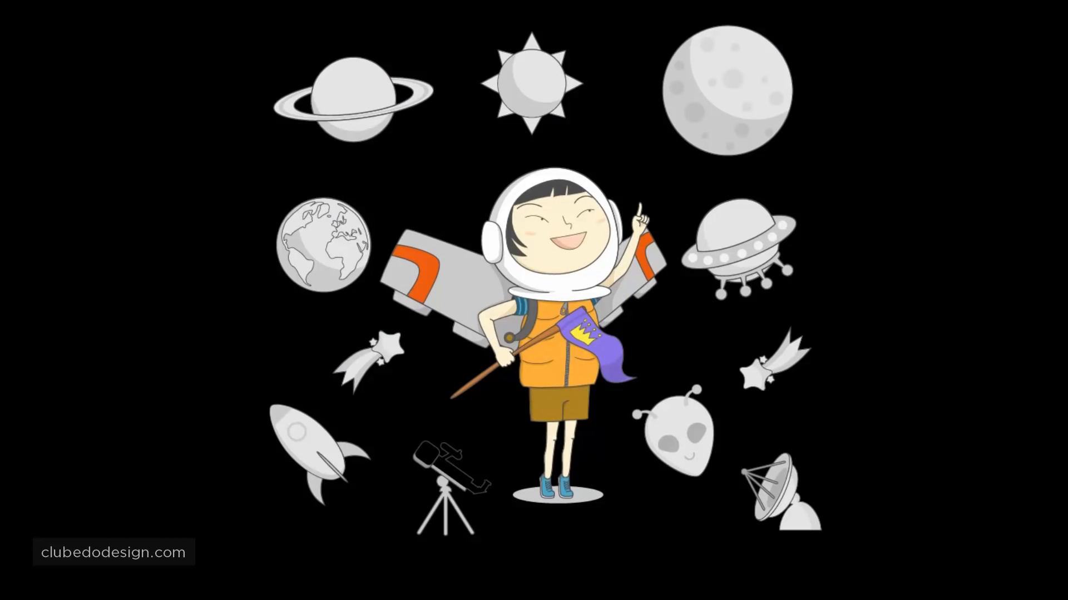
key(alt+Tab)
click(646, 240)
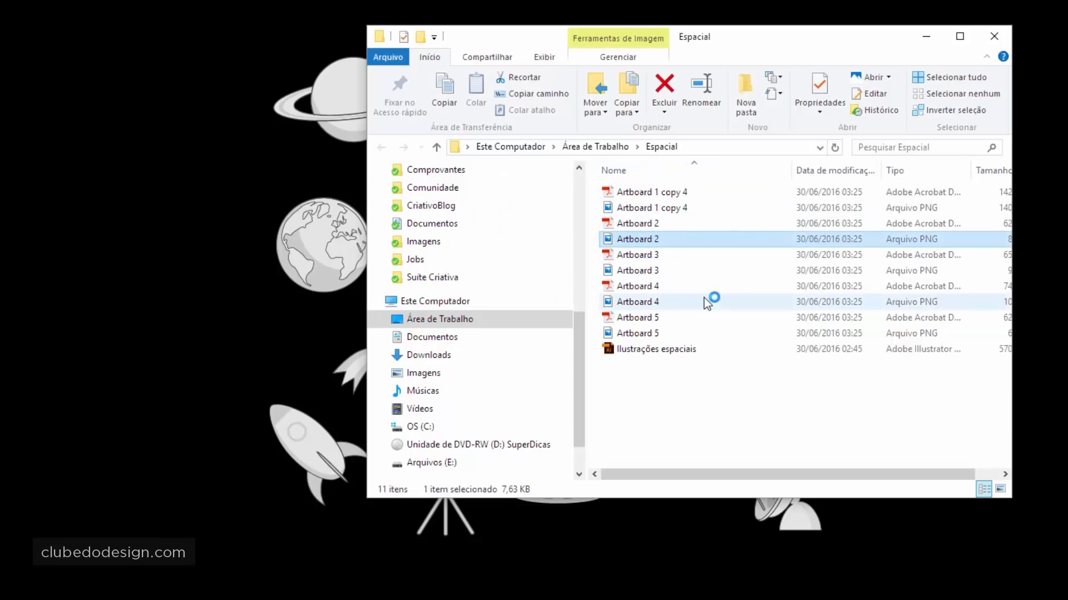
double_click(653, 241)
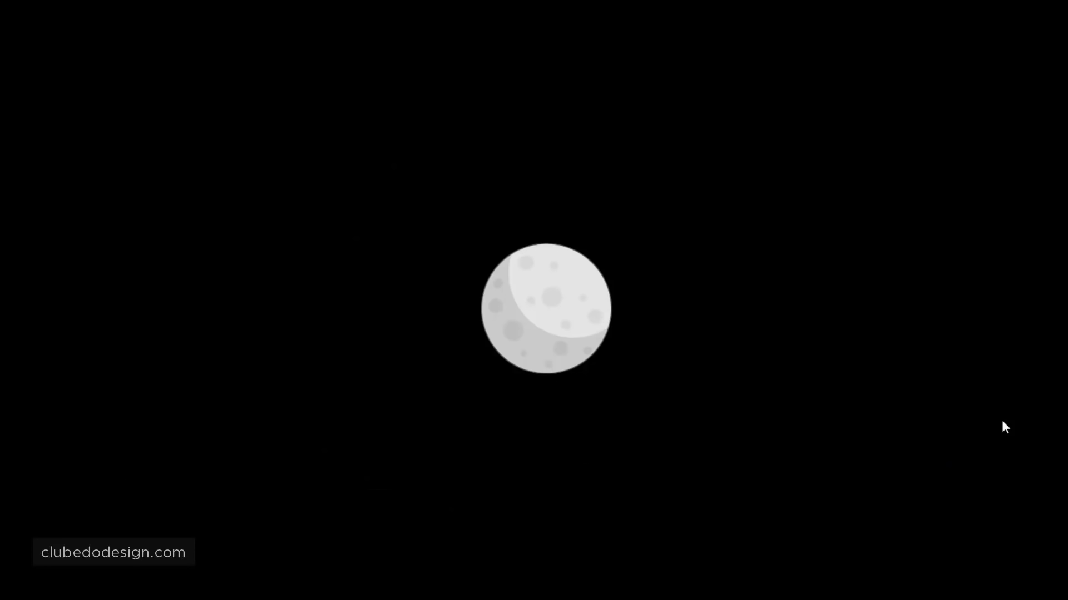
key(Escape)
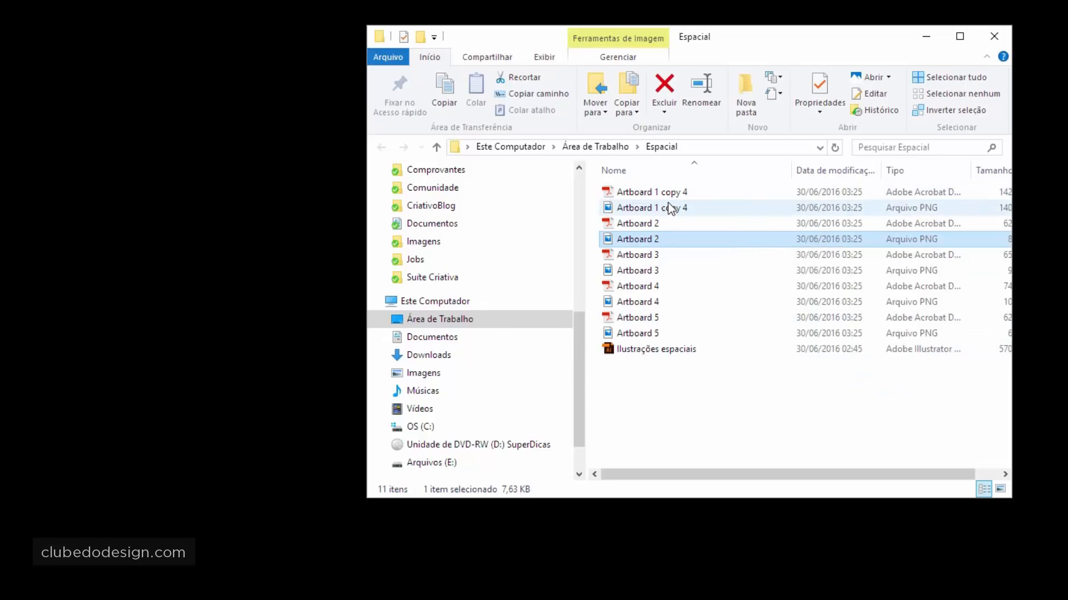
Go through the exported PDF files of Artboards 2 to 5 in the Espacial folder.
click(648, 223)
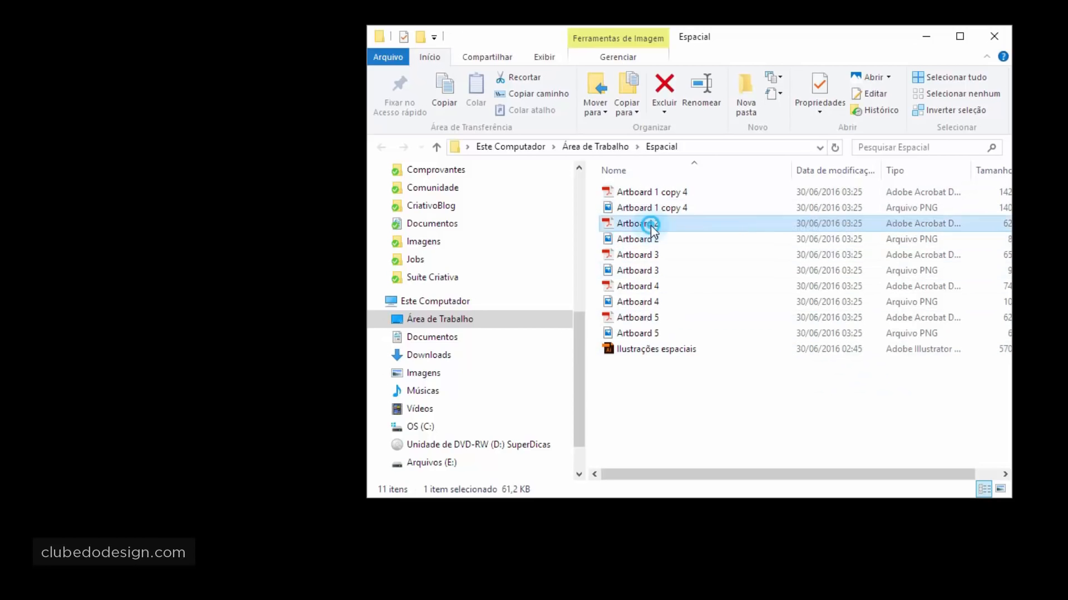
click(644, 253)
click(642, 286)
click(645, 318)
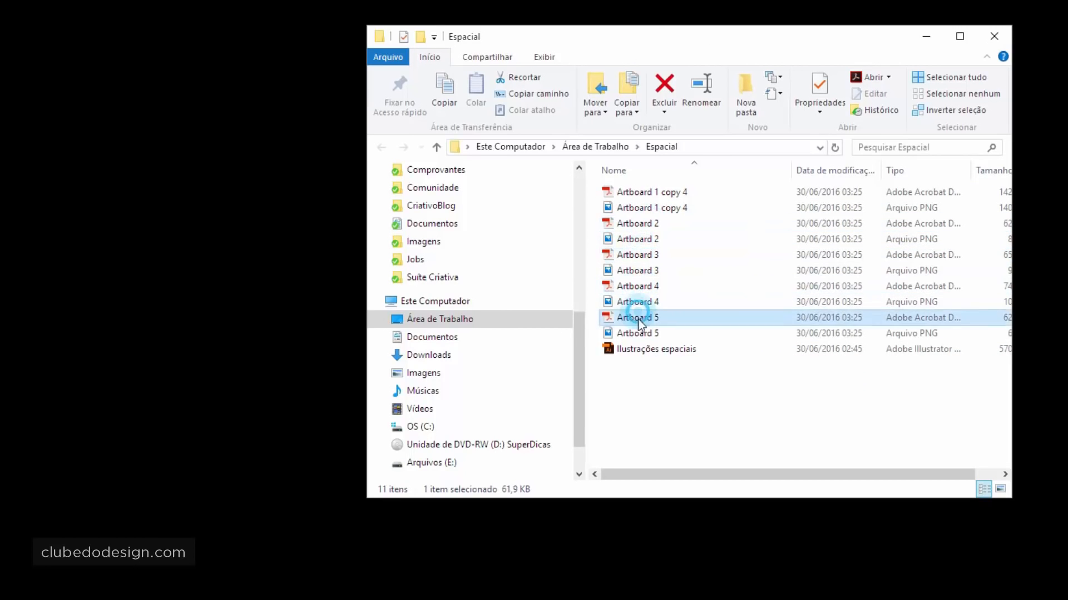
click(648, 334)
click(656, 317)
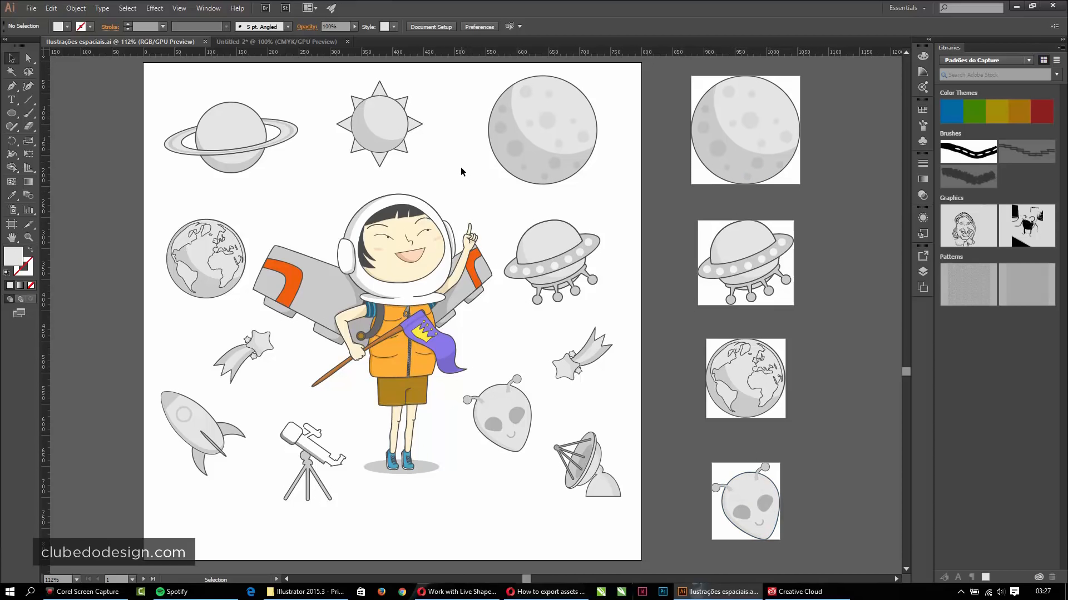
Open the Asset Export panel from the assets view of Export for Screens, and find its entry among the available panels.
click(51, 8)
mouse_move(66, 207)
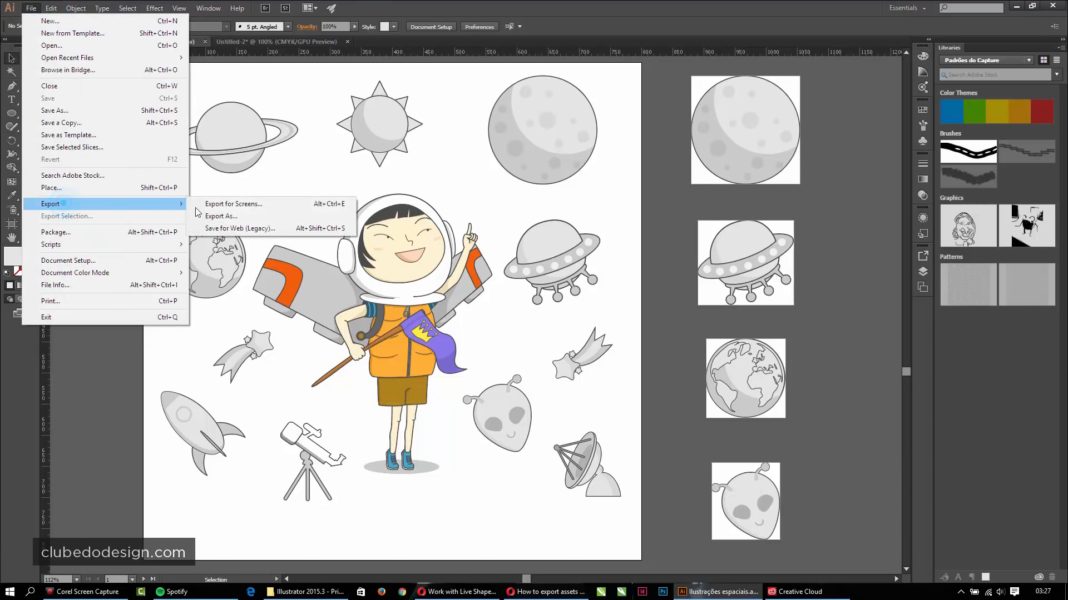
click(211, 204)
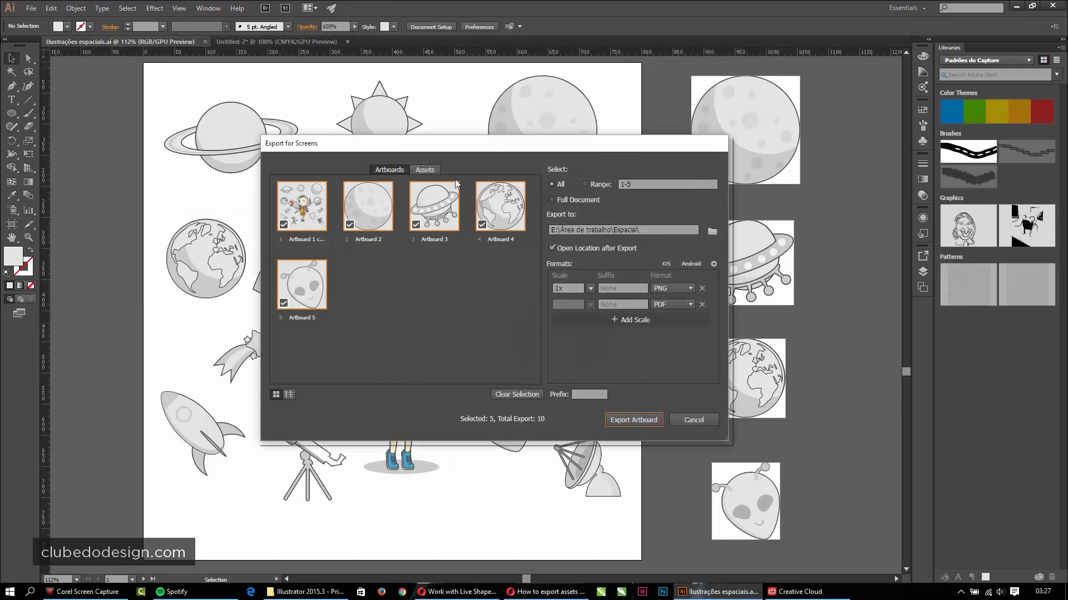
click(423, 170)
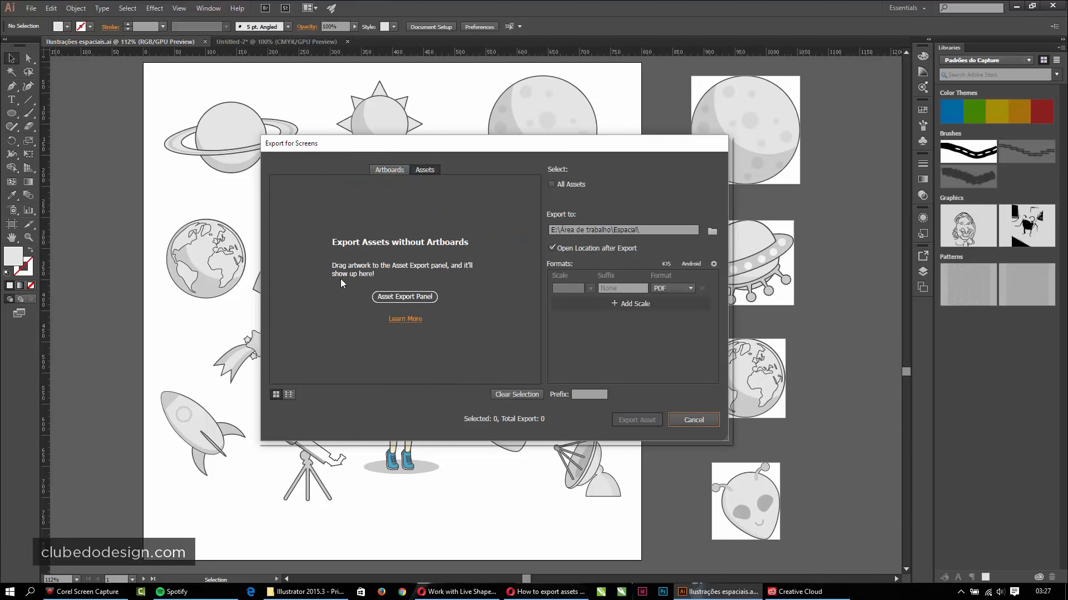
click(419, 298)
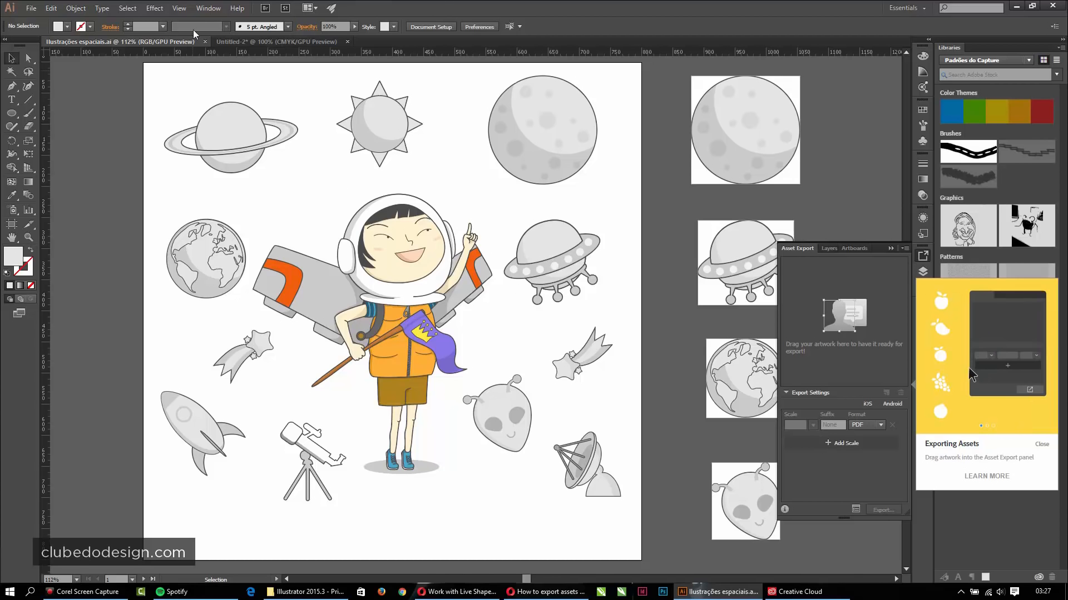
click(209, 10)
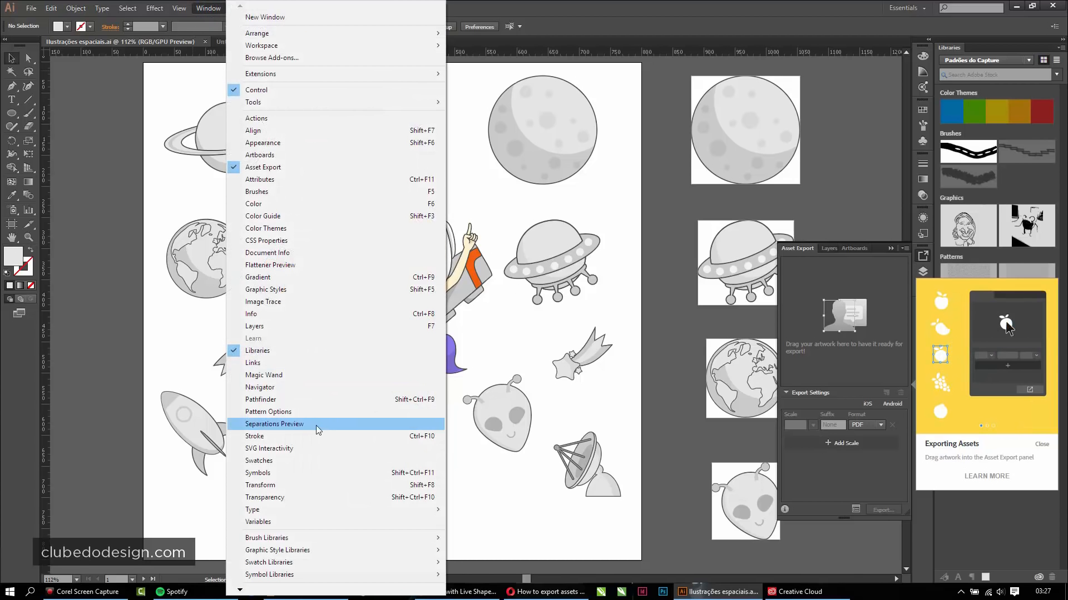
click(283, 167)
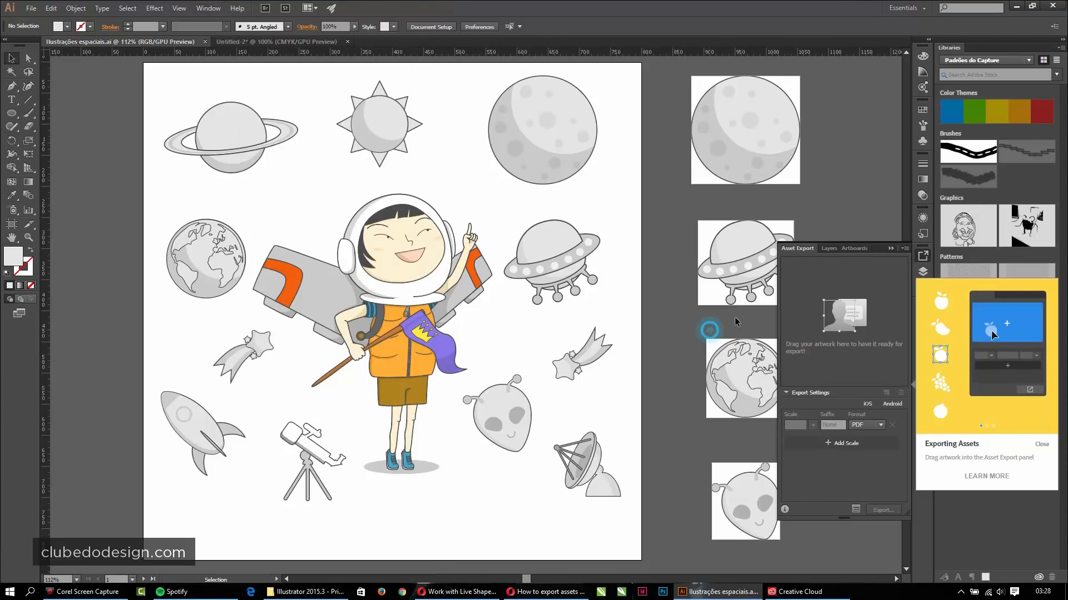
Add the cratered moon from the main artboard to the Asset Export panel as an asset.
click(739, 262)
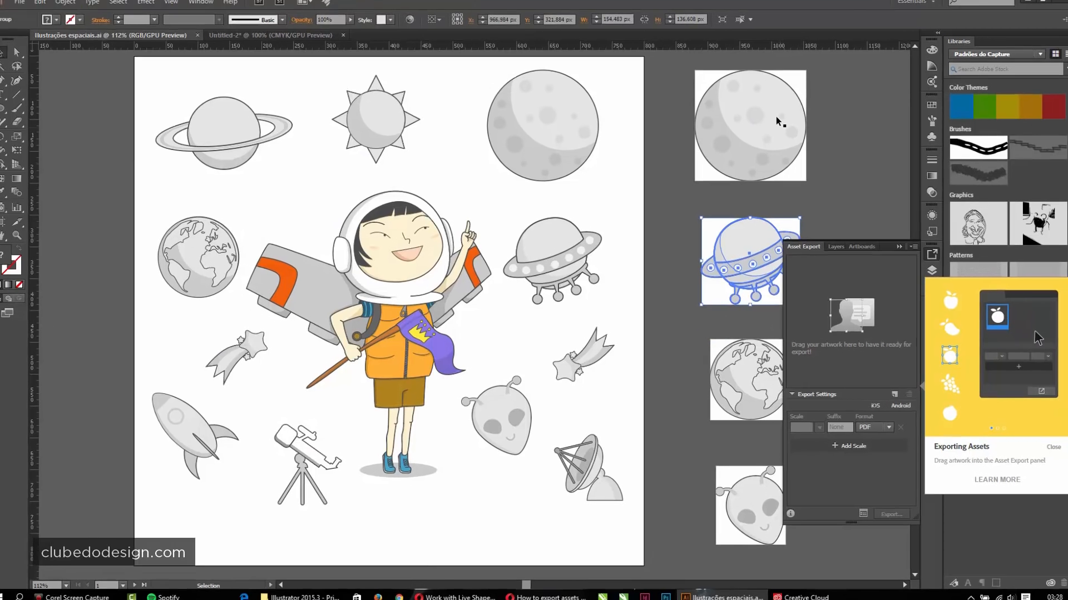
click(764, 112)
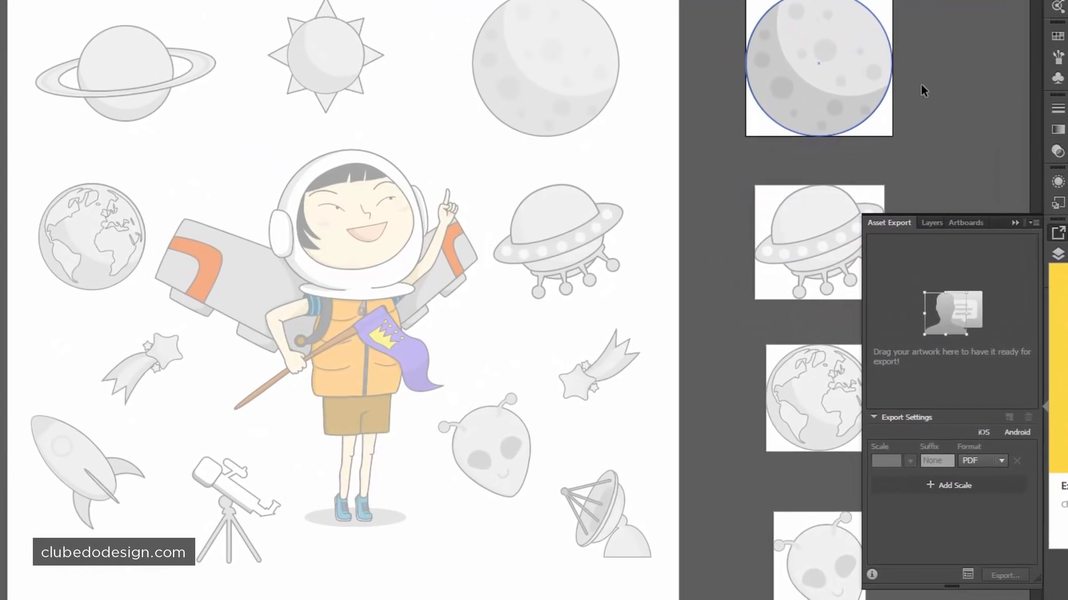
click(921, 85)
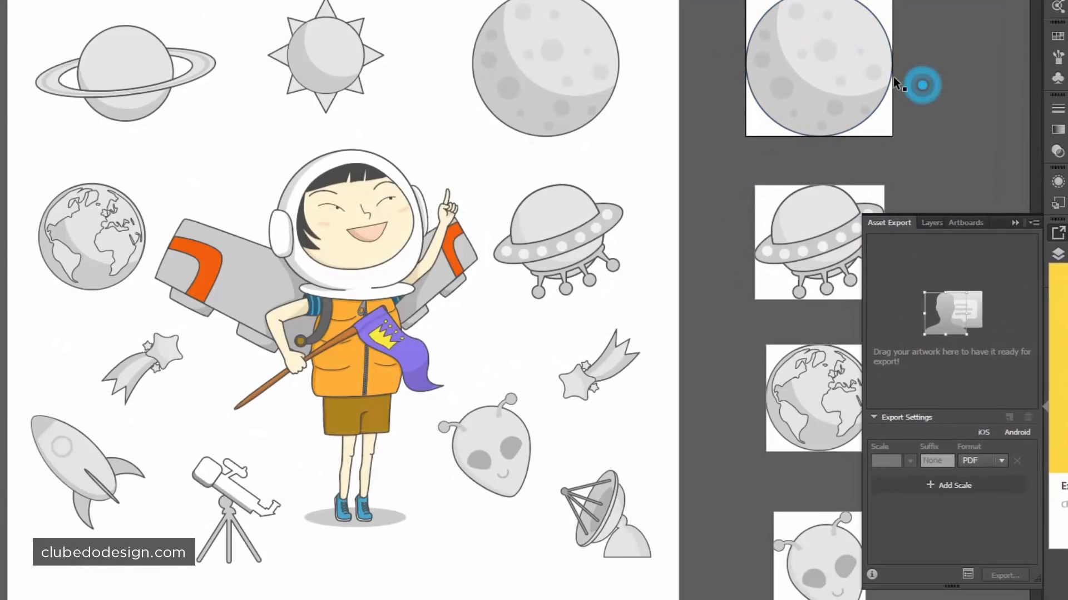
click(874, 105)
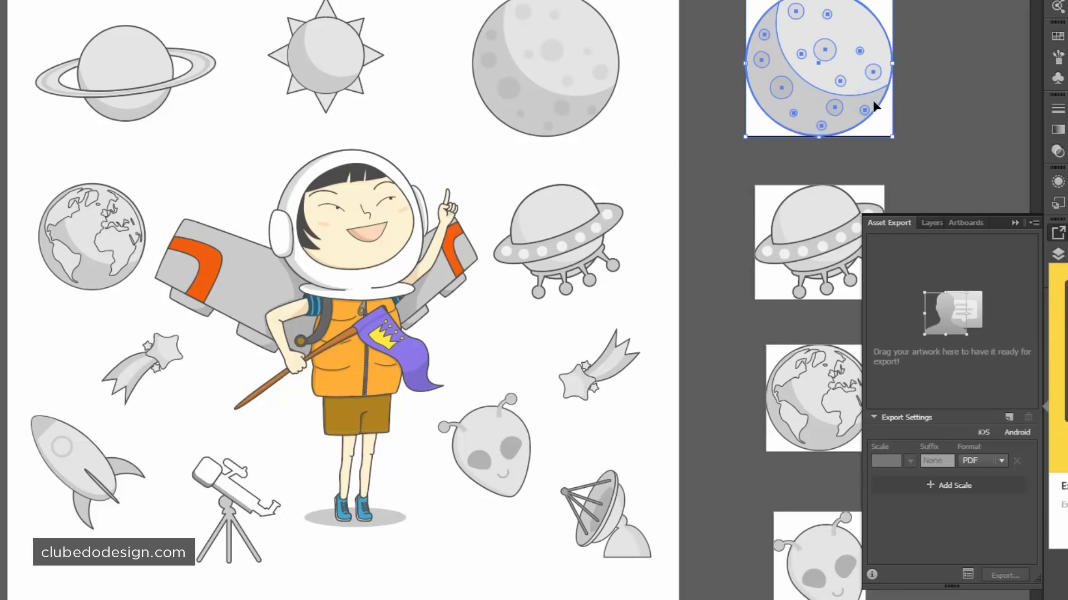
click(939, 92)
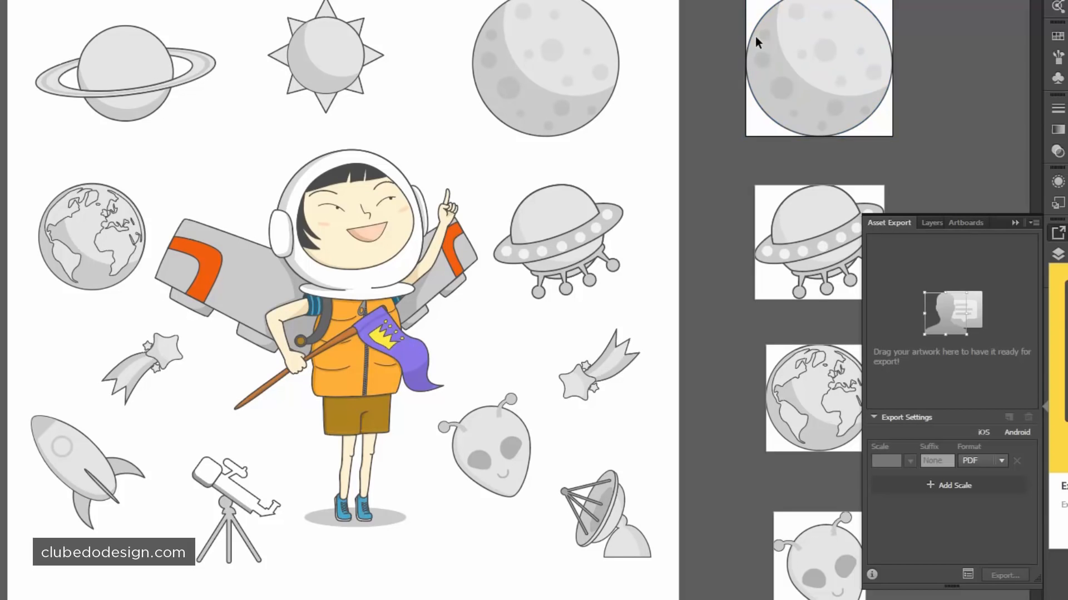
click(561, 43)
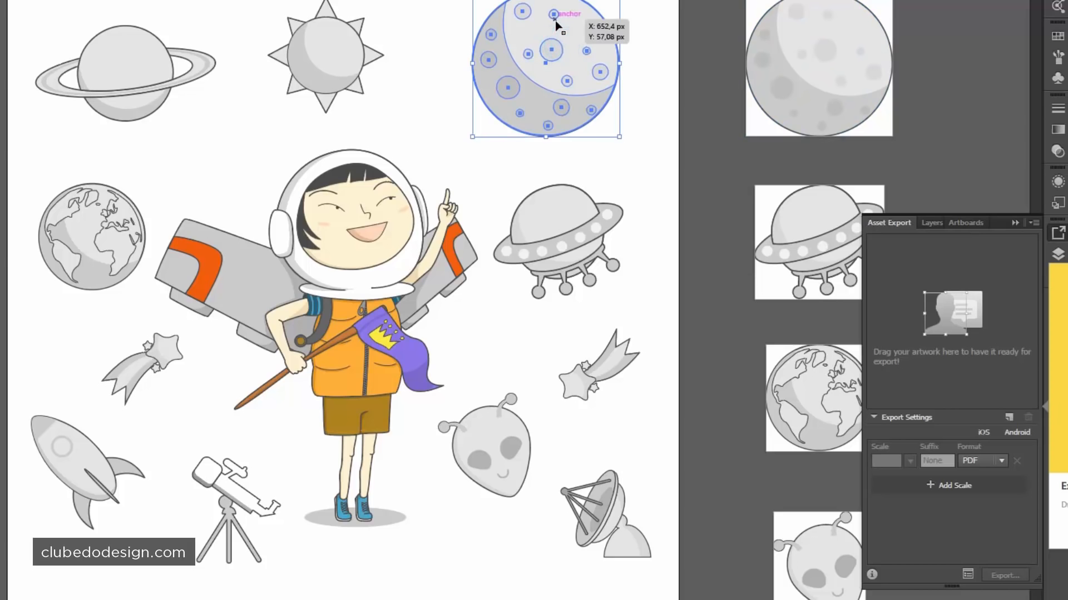
drag(539, 38, 941, 306)
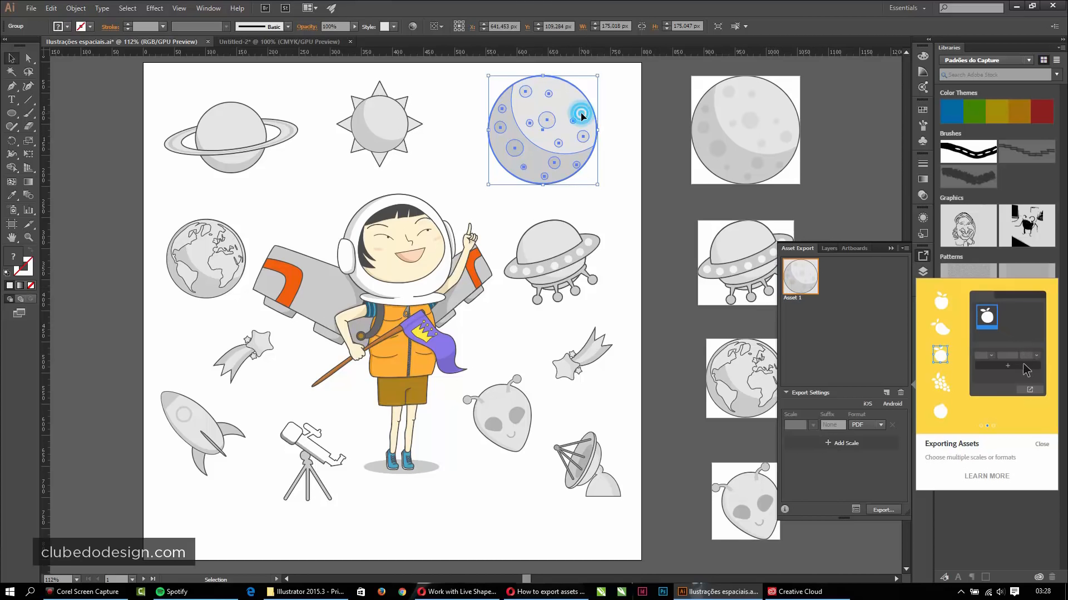
Isolate the moon's base circle, fill it with grey bebebe and change that to dark grey, and leave isolation mode.
double_click(580, 66)
double_click(568, 104)
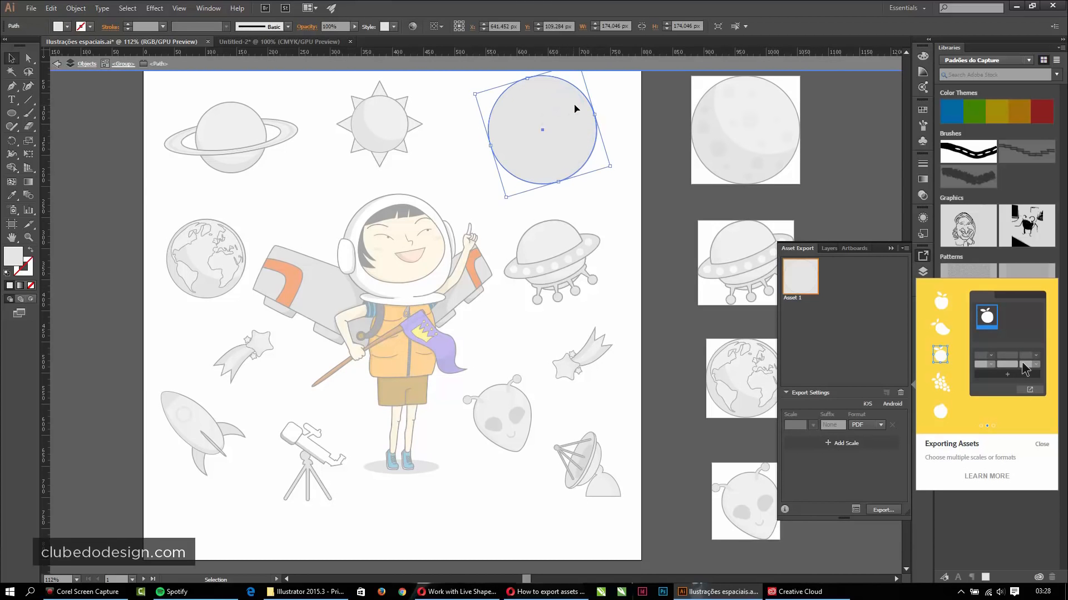
double_click(12, 255)
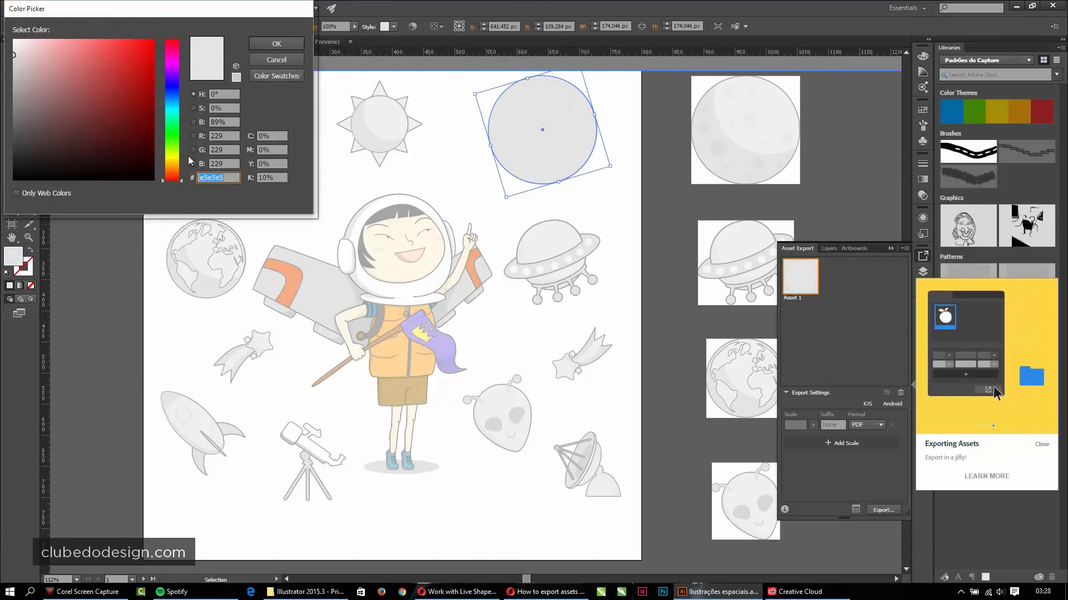
key(Return)
double_click(20, 261)
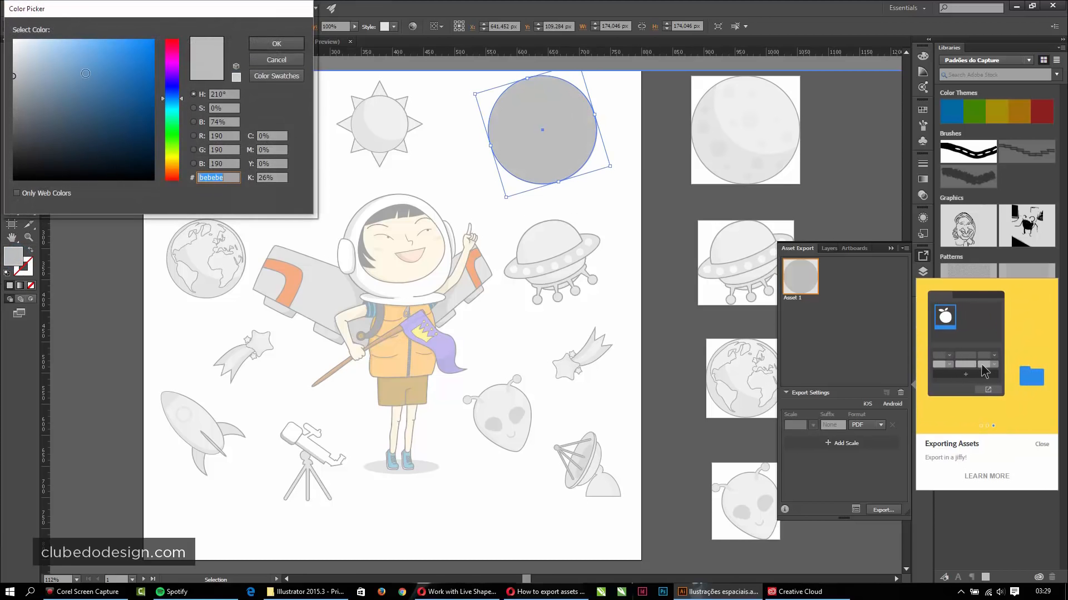
text(3a6082)
mouse_move(92, 108)
mouse_down()
mouse_move(23, 128)
mouse_move(13, 146)
mouse_up()
click(275, 42)
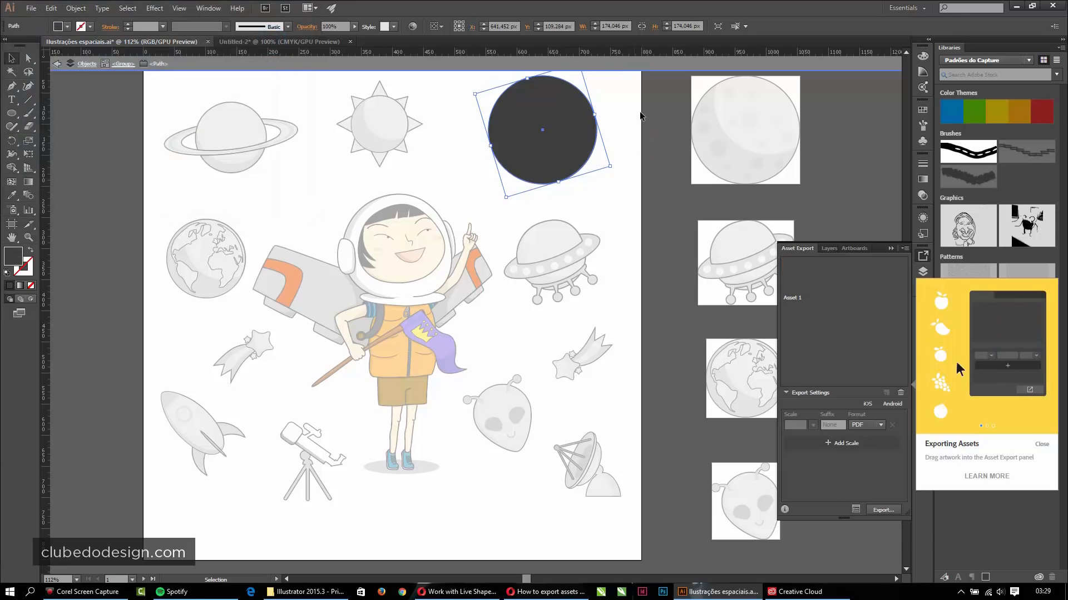
double_click(638, 109)
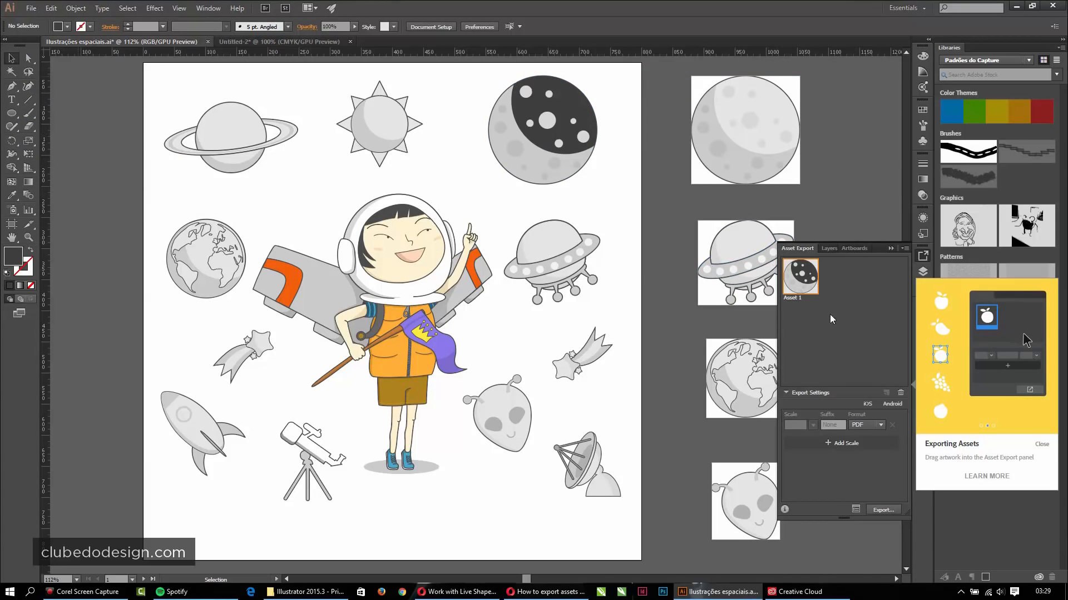
Undo the fill changes made to the moon's base circle.
key(ctrl+z)
key(ctrl+z)
key(ctrl+z)
key(ctrl+z)
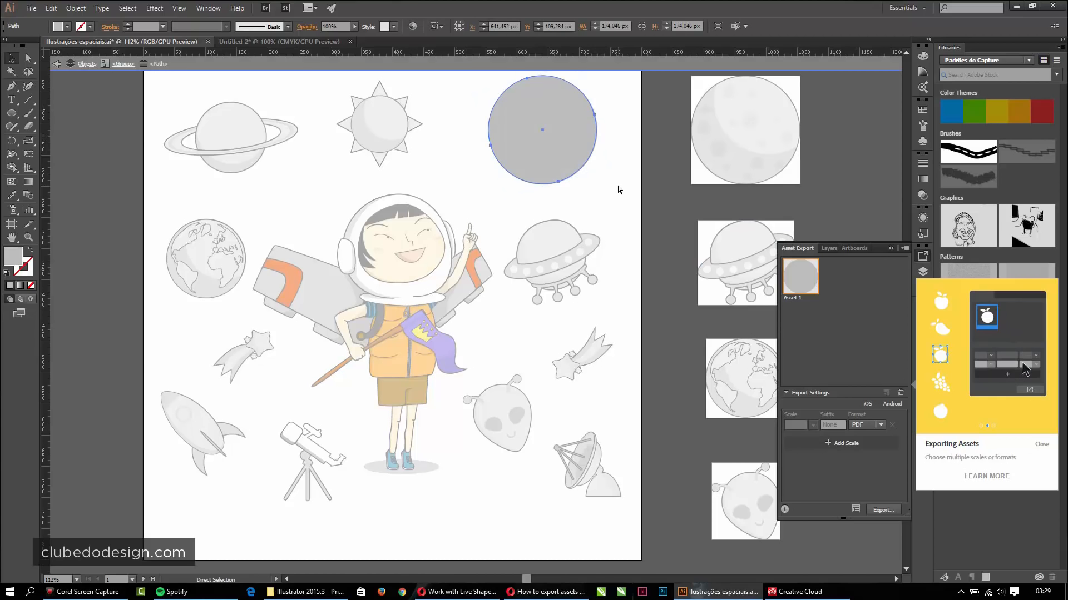
drag(605, 146, 812, 297)
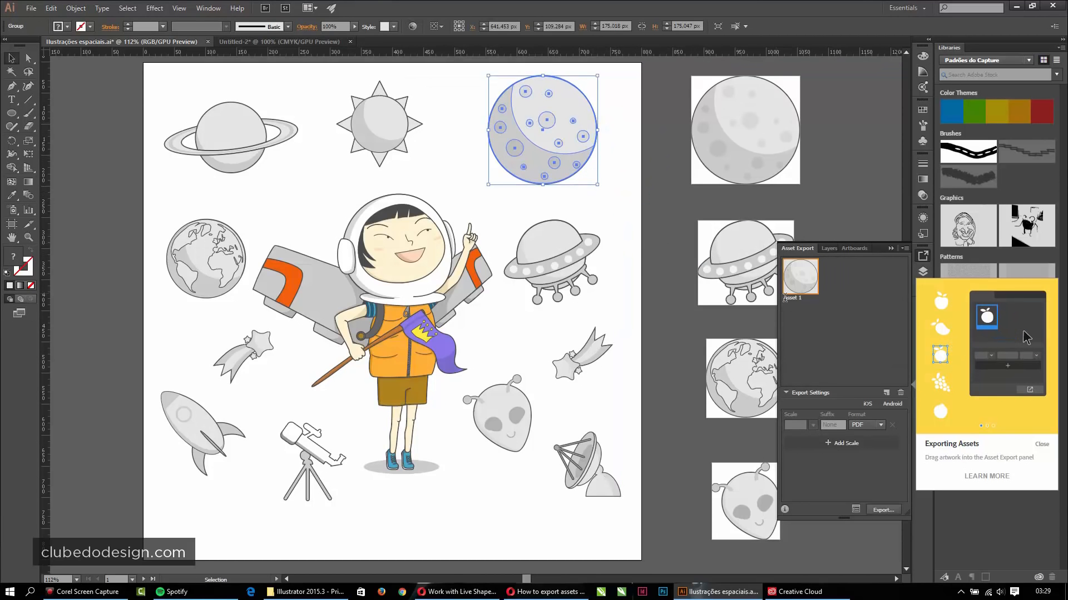
Add the flying saucer and the Earth from the main artboard to the Asset Export panel as separate assets.
drag(568, 236, 833, 287)
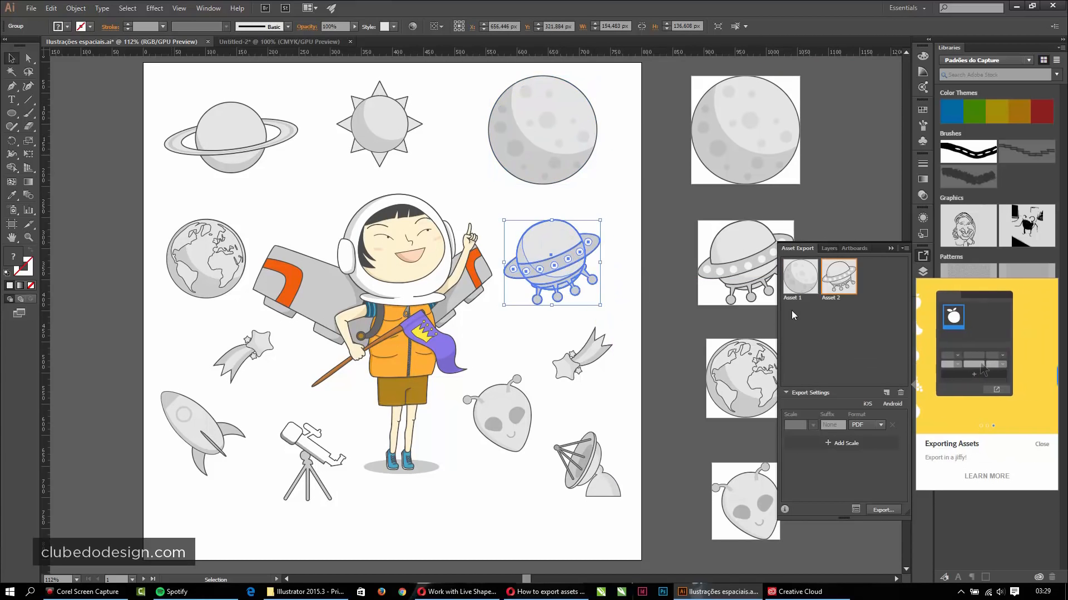
drag(236, 228, 828, 328)
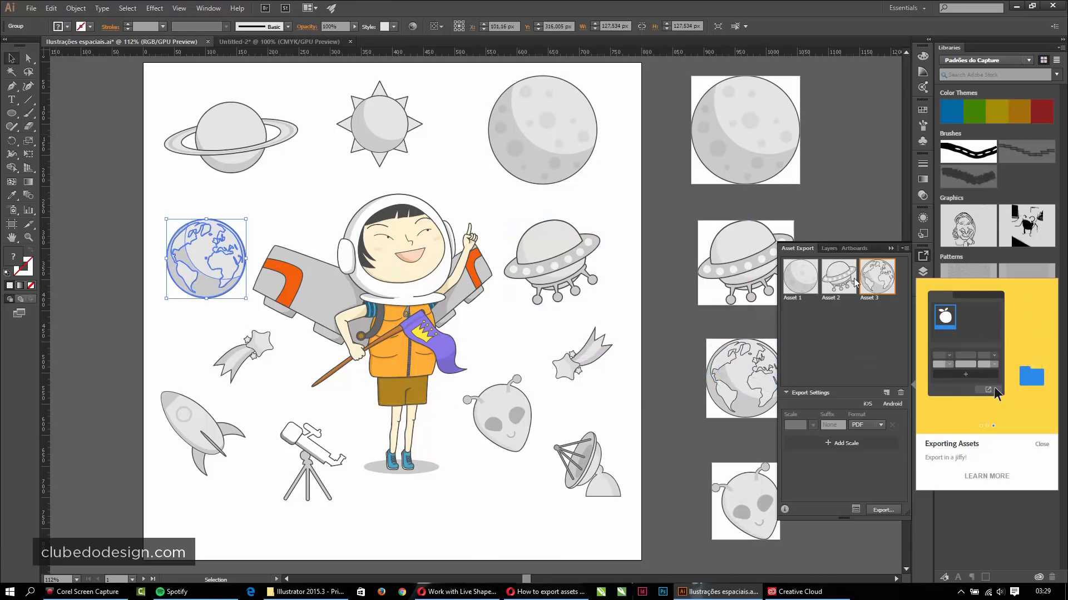
Rename the moon, flying saucer and Earth export assets as Planeta 1, Nave and Terra respectively.
double_click(792, 297)
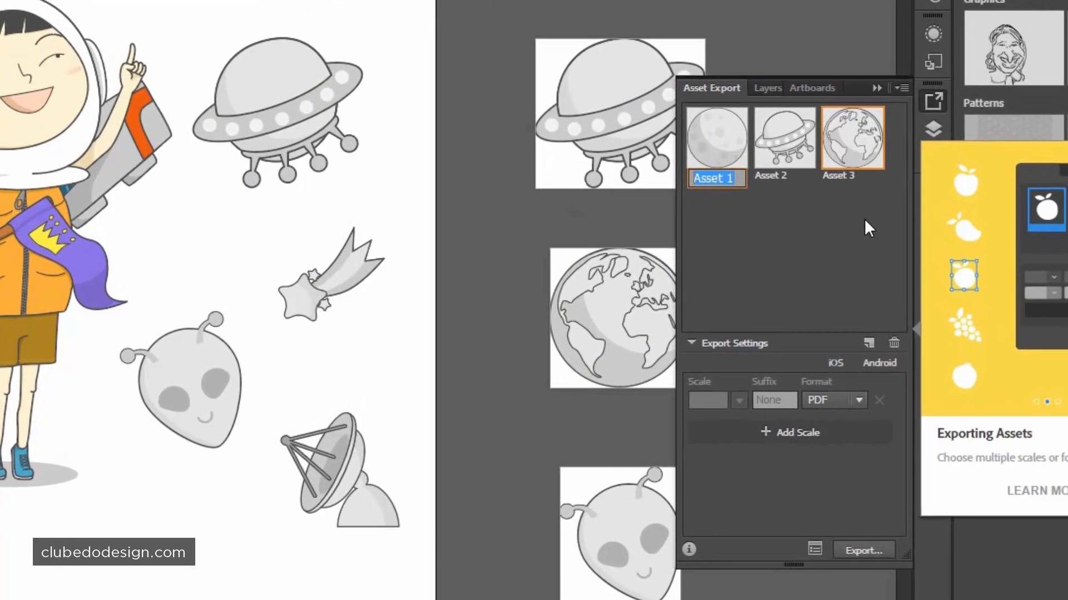
text(Planet)
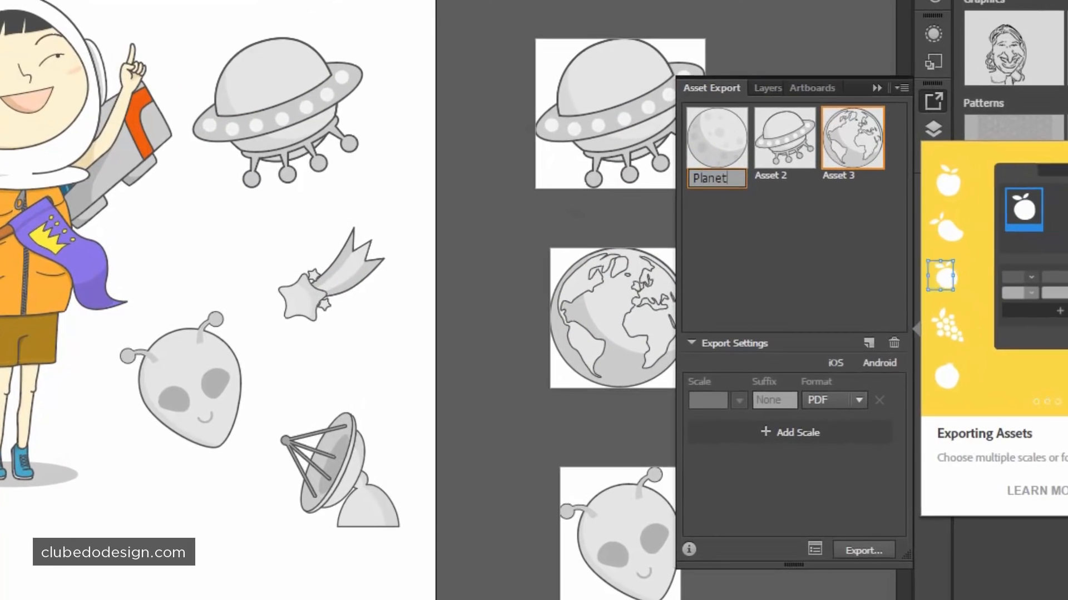
text(a 1)
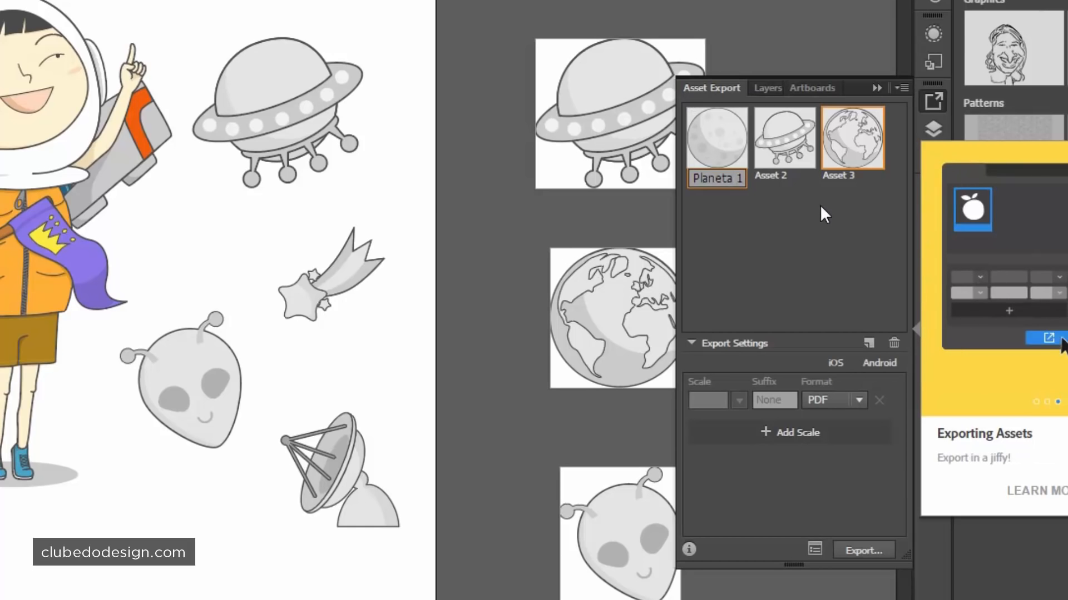
double_click(785, 177)
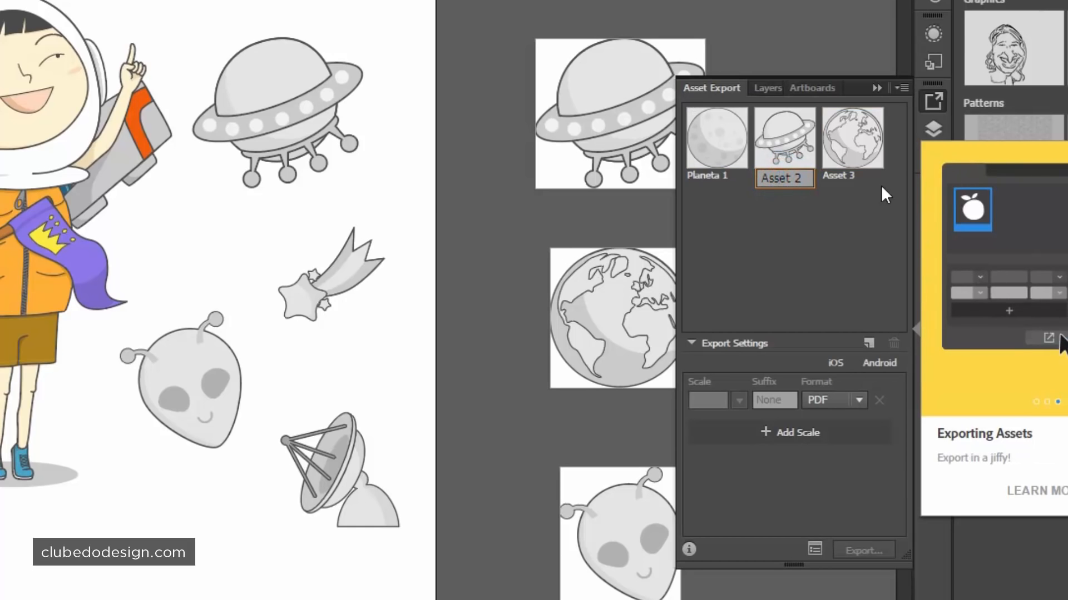
key(ctrl+a)
text(Nave)
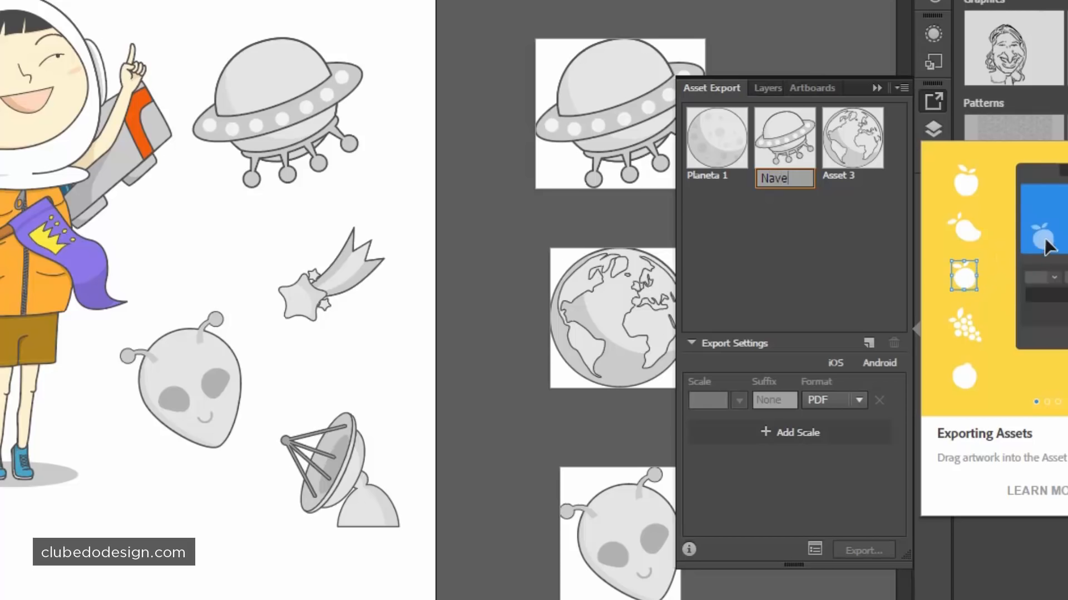
double_click(841, 175)
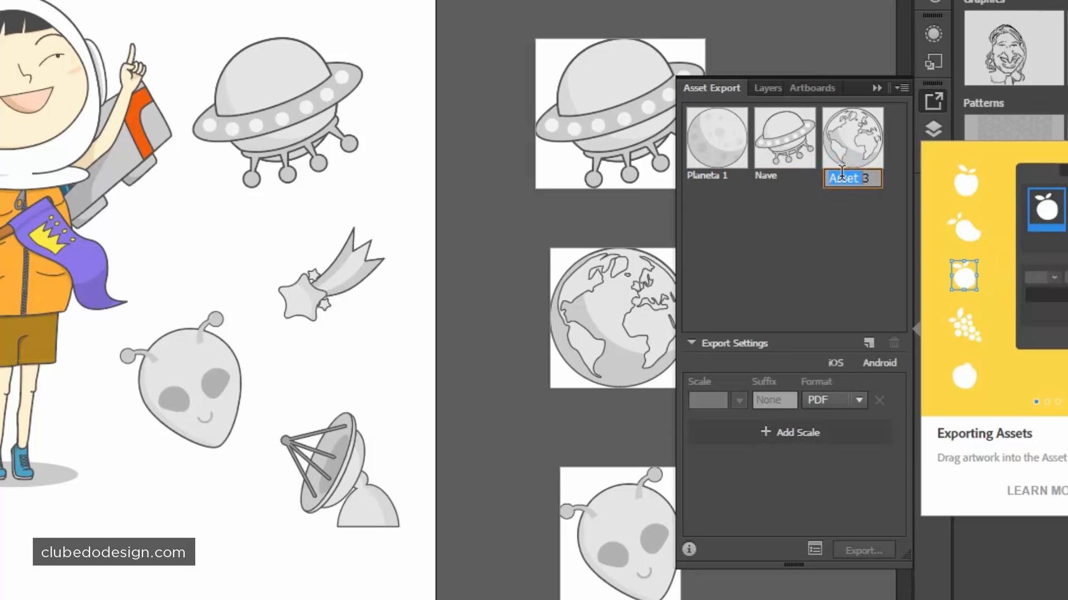
text(Terra)
key(Return)
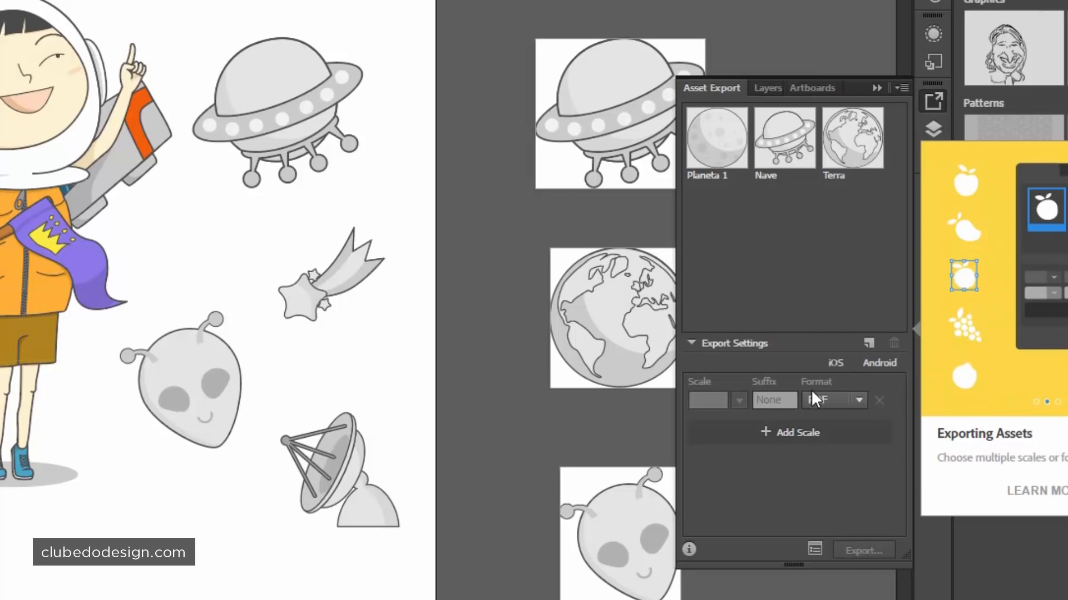
Configure the asset export settings for PNG at 1x scale without suffix, and add a second output in PDF format.
click(836, 399)
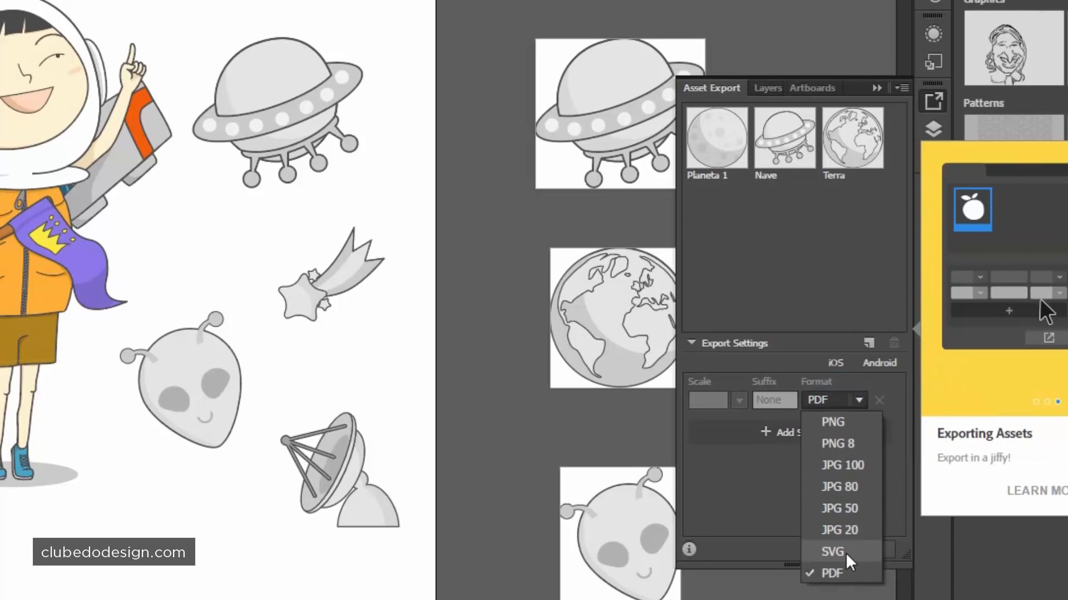
click(838, 424)
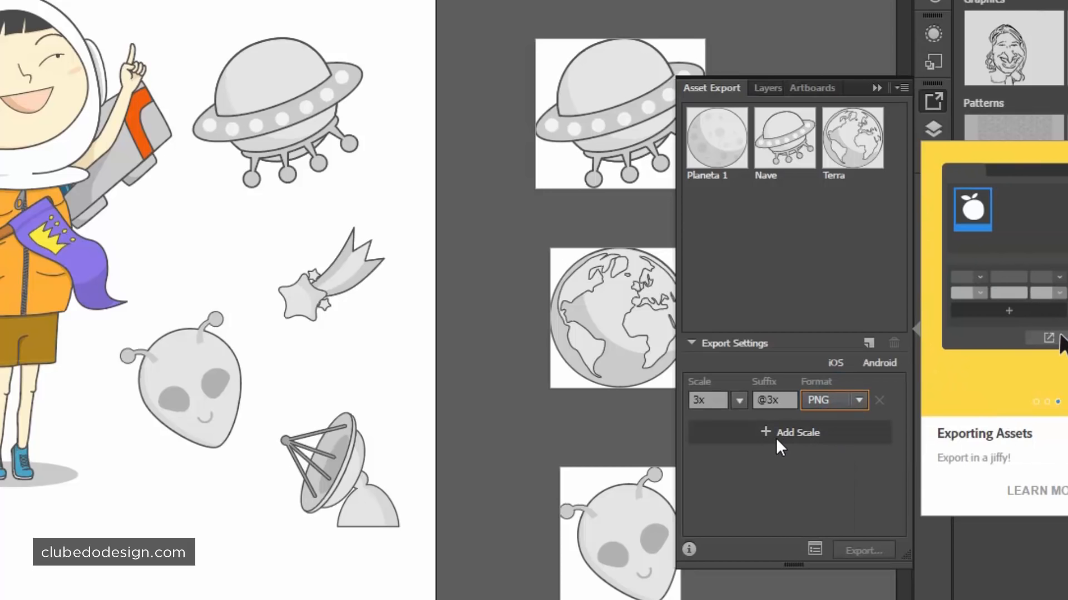
click(738, 400)
click(748, 422)
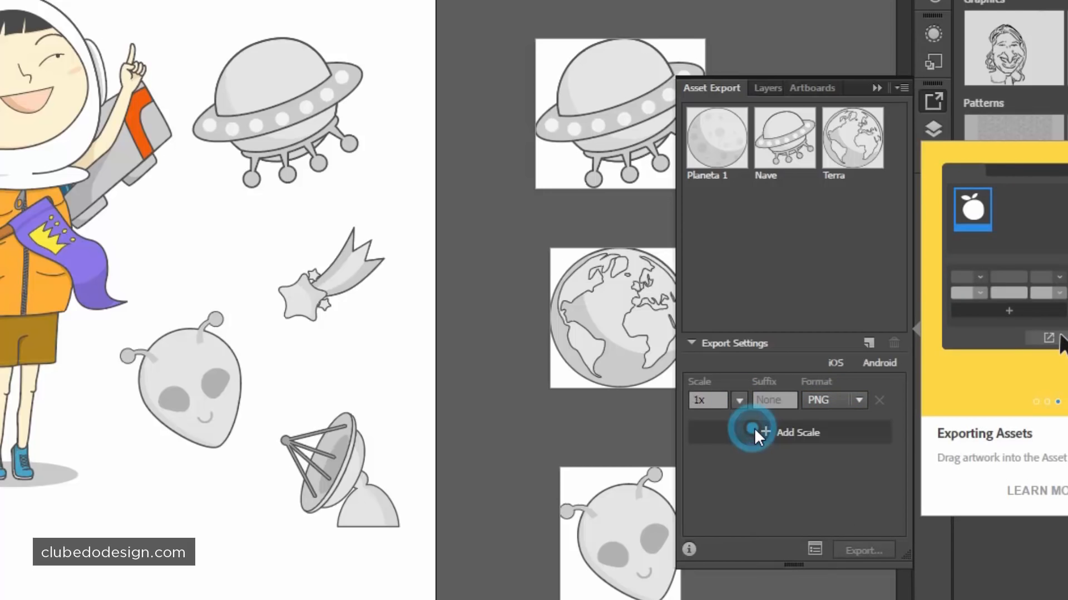
click(795, 442)
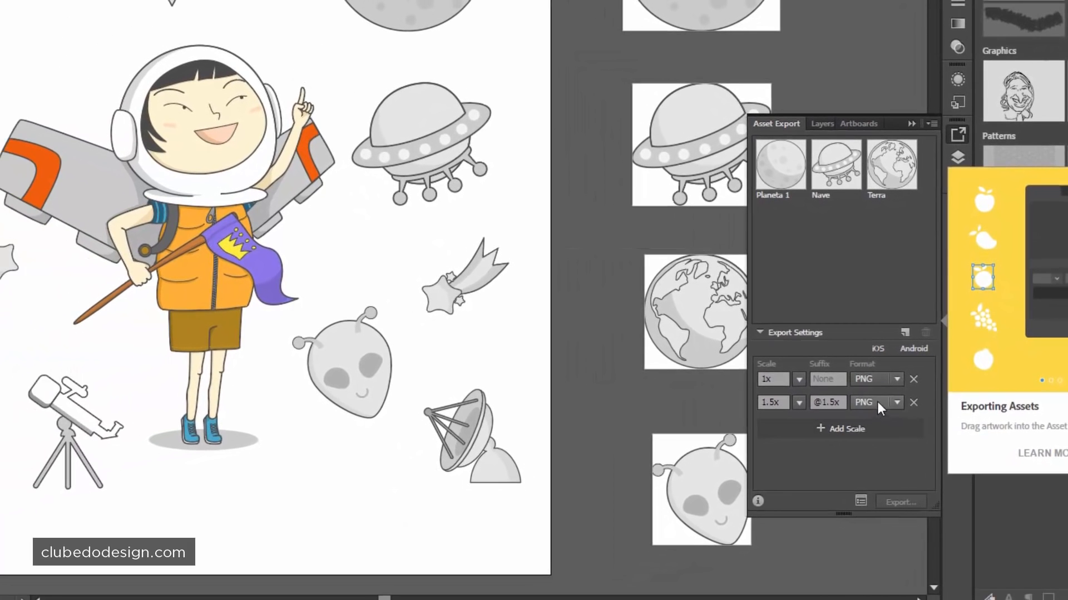
click(878, 402)
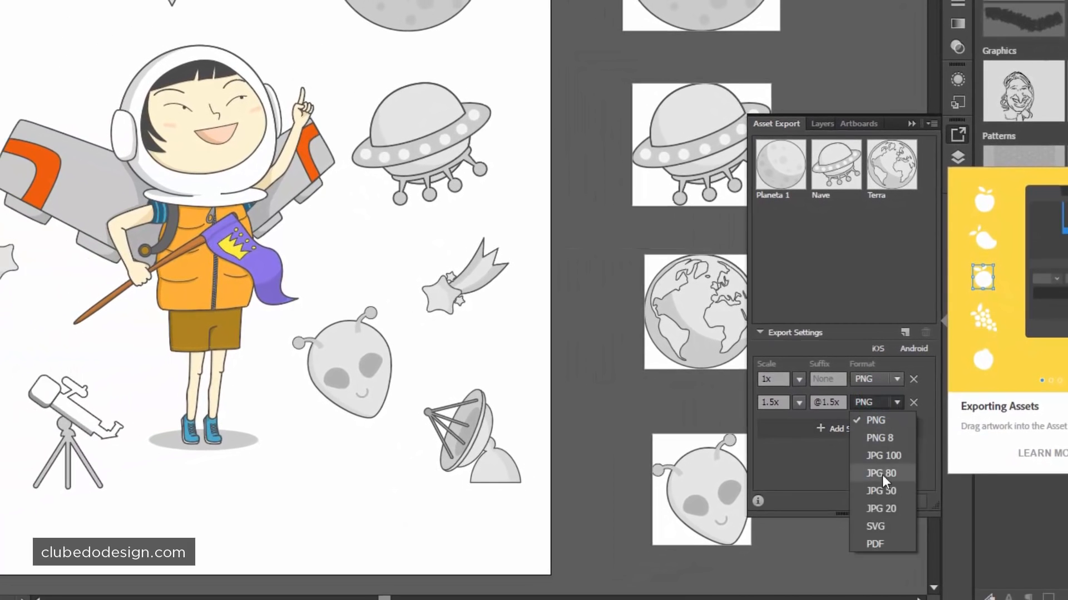
click(873, 544)
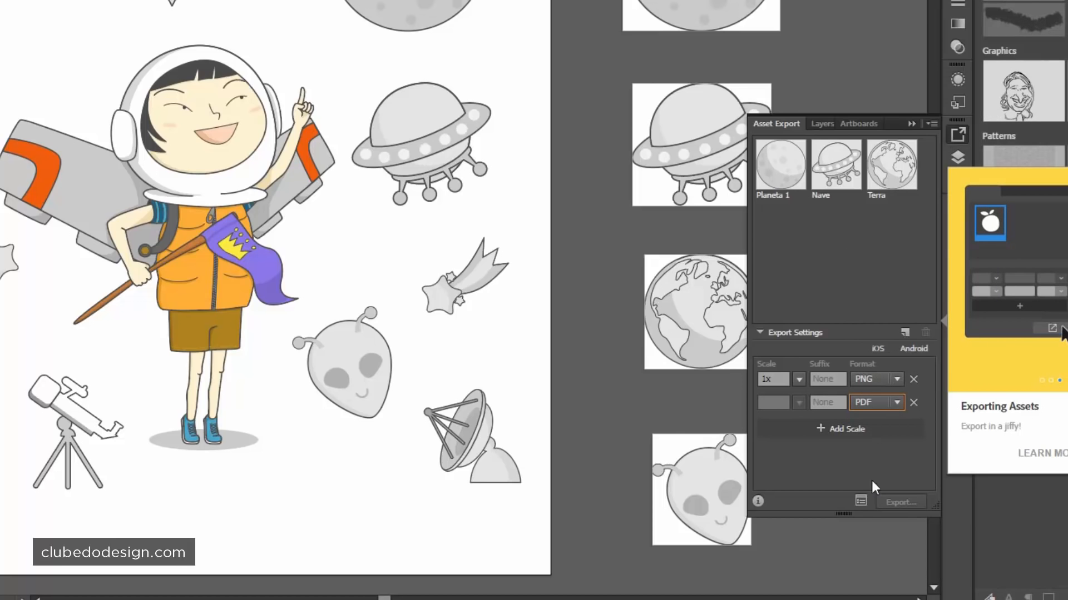
Mark all three assets in the Export for Screens dialog, then cancel it and clear the asset selection.
click(862, 503)
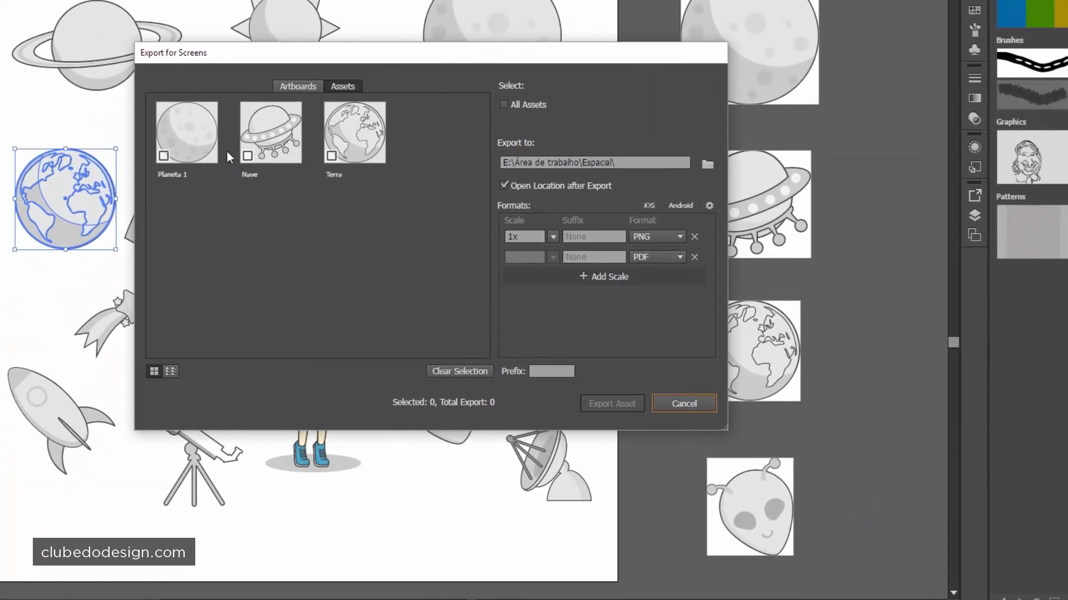
click(163, 156)
click(247, 156)
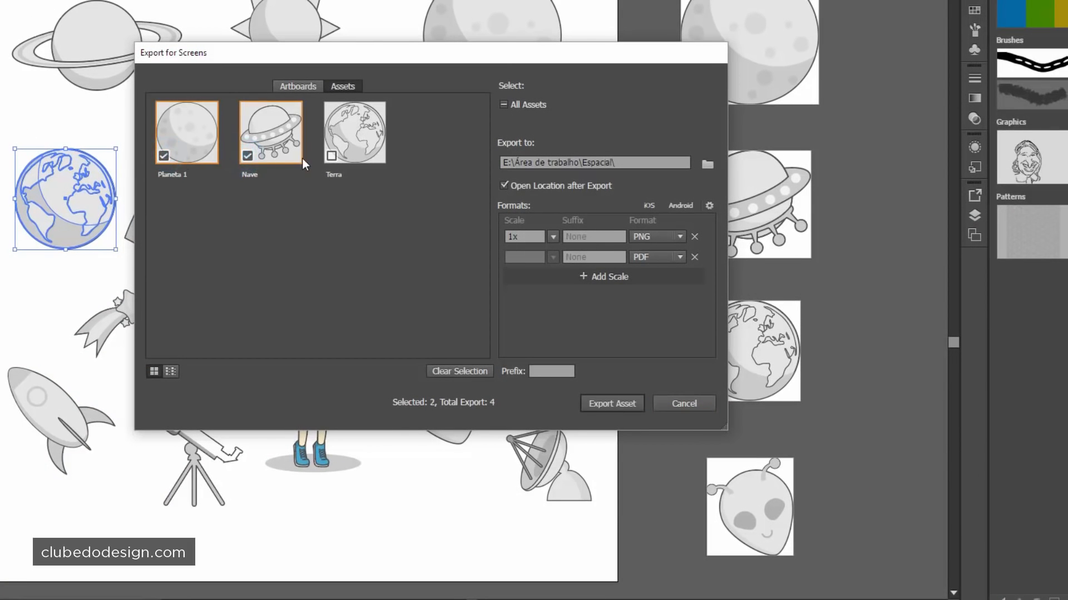
click(332, 156)
click(675, 401)
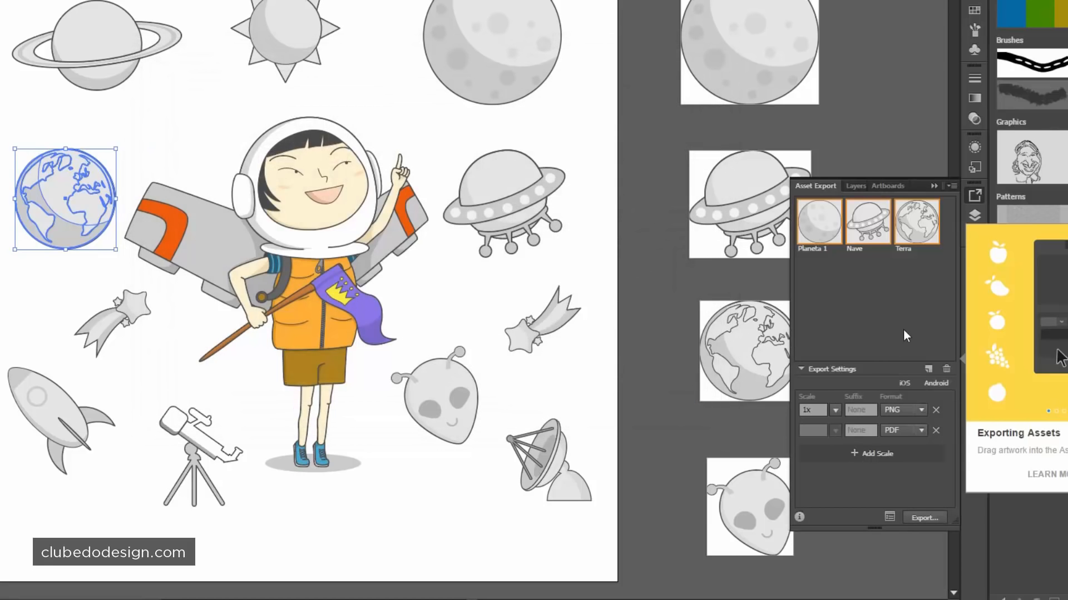
click(899, 274)
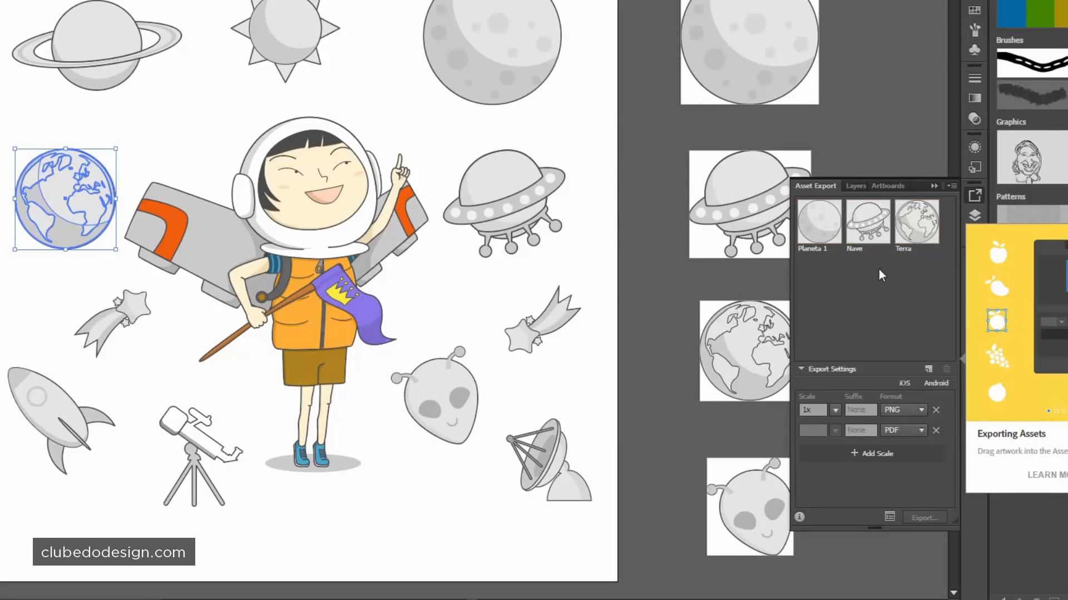
click(951, 186)
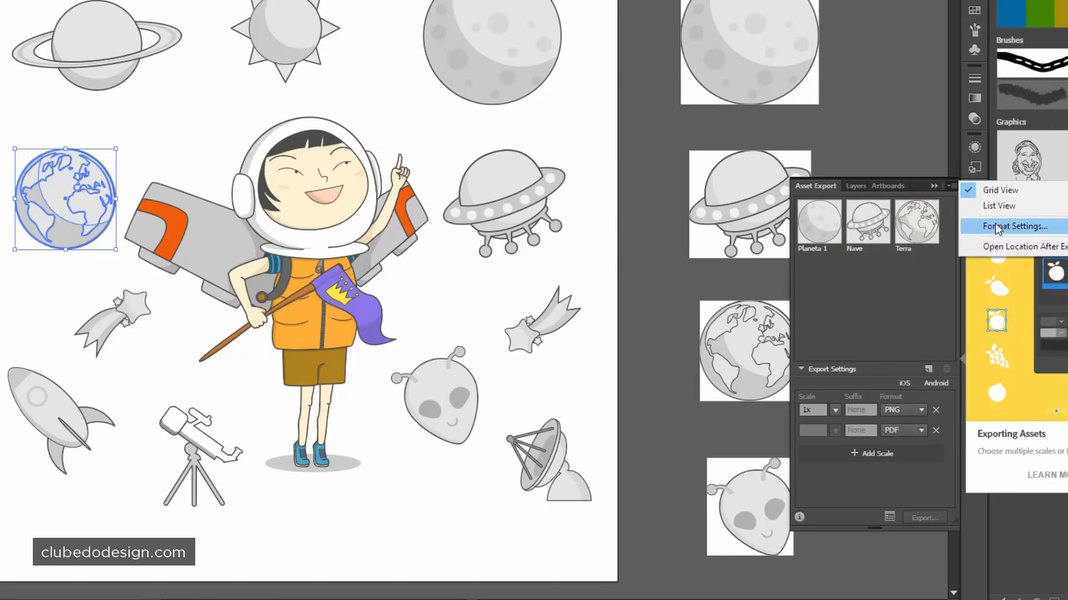
click(879, 295)
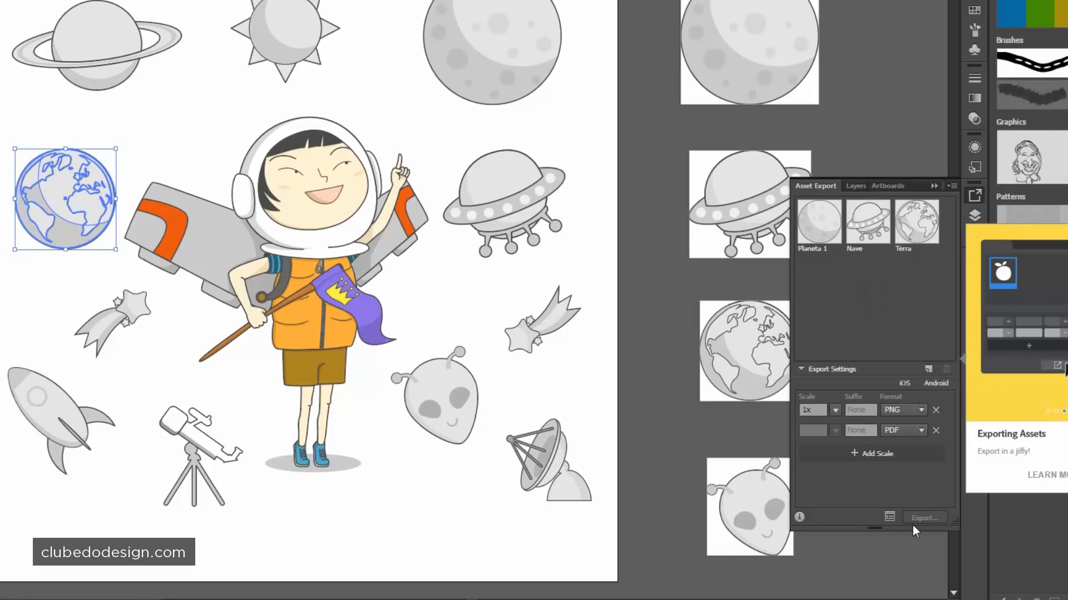
Export the Terra, Nave and Planeta 1 assets together into the Espacial folder.
click(914, 230)
click(872, 239)
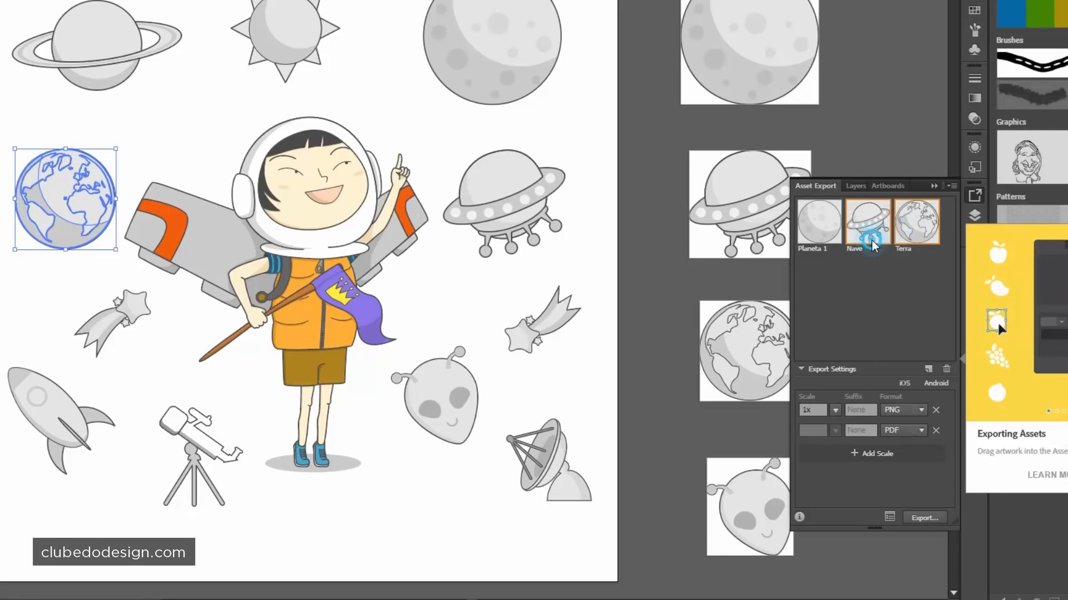
click(804, 235)
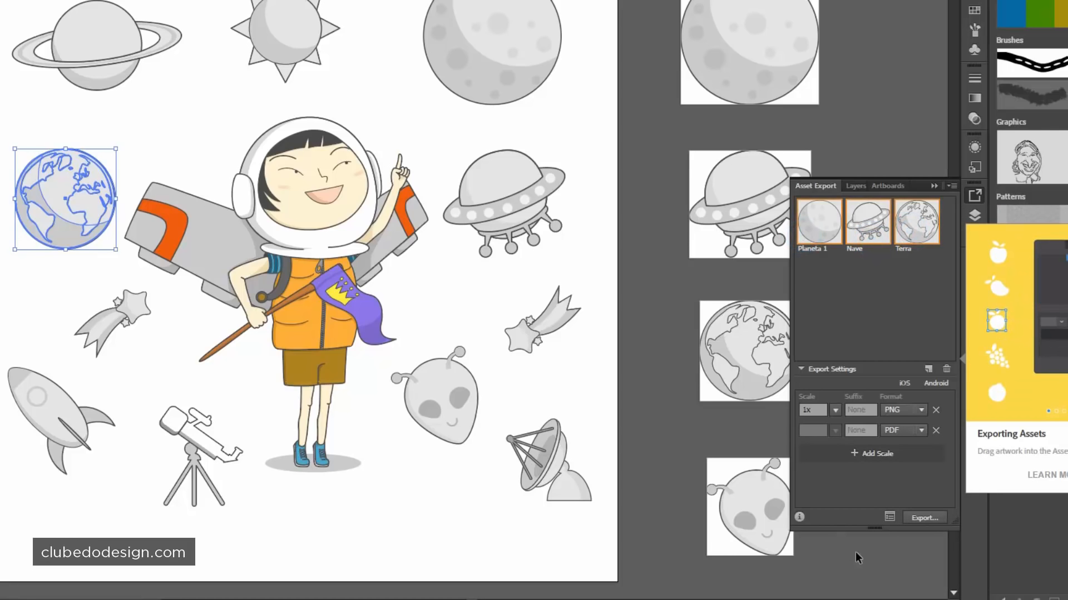
click(924, 518)
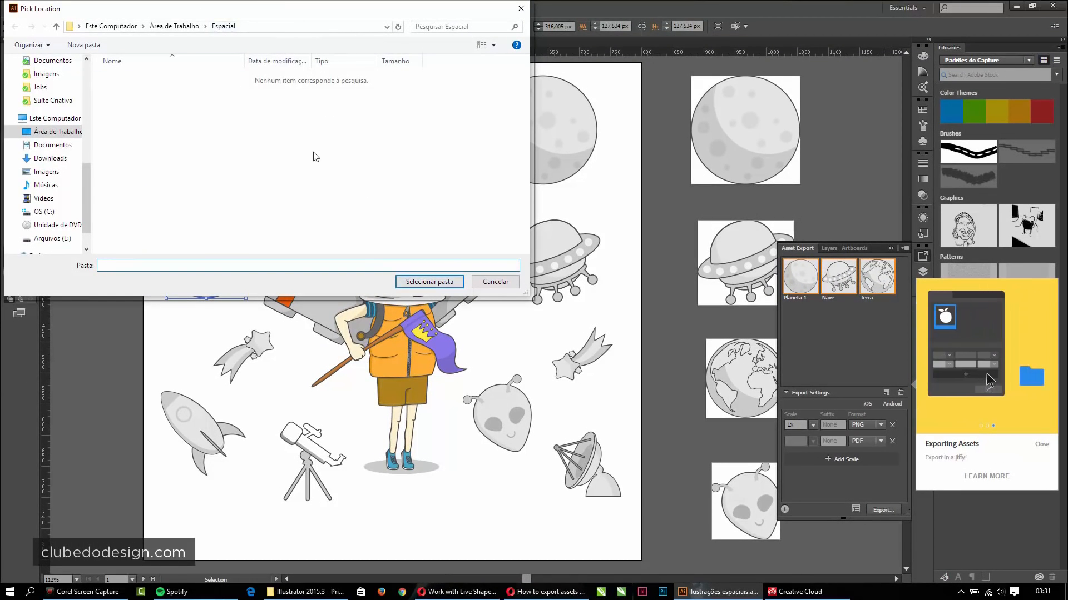
click(442, 288)
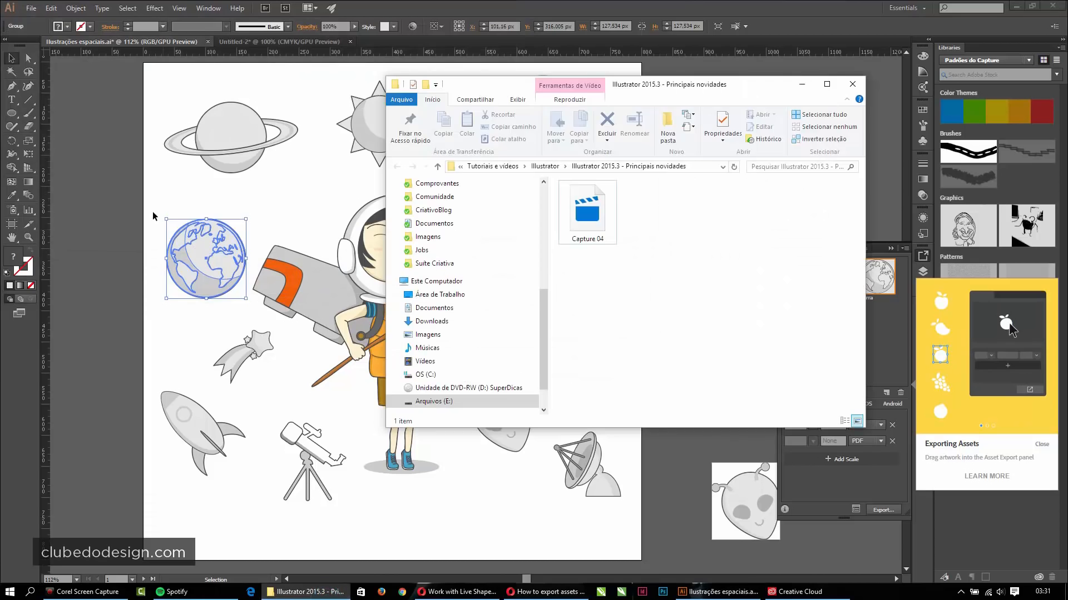
In File Explorer, open the Espacial folder in Área de Trabalho and check the exported Planeta 1, Nave and Terra files.
click(439, 294)
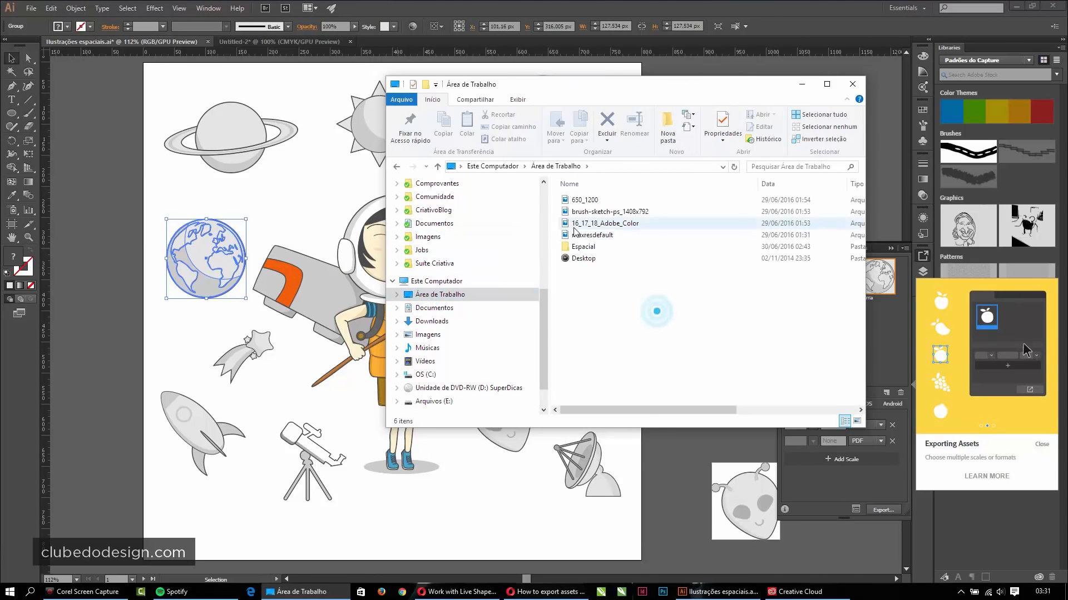
double_click(656, 246)
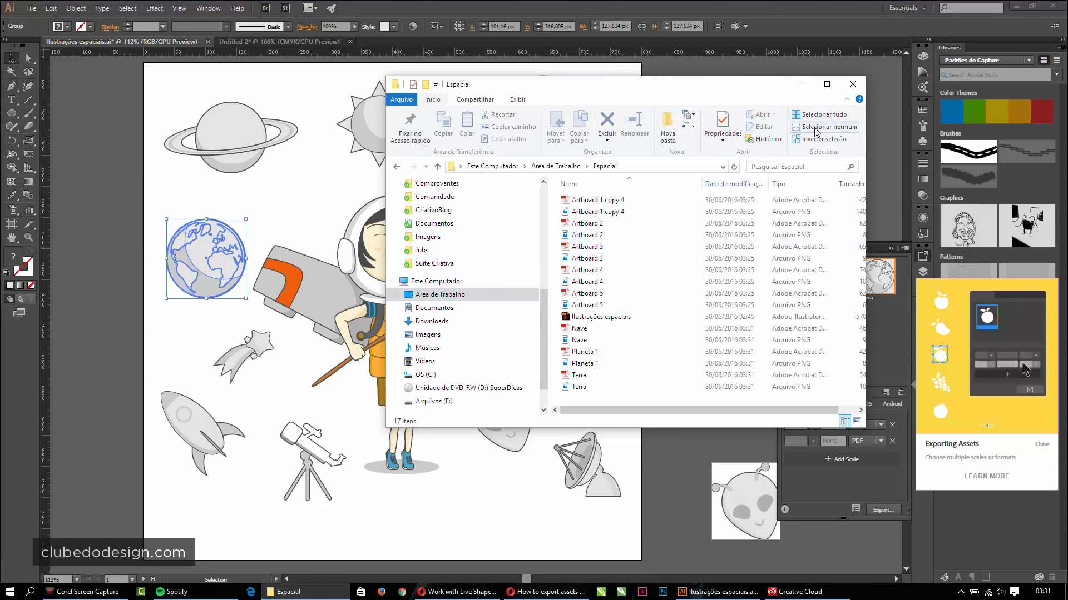
click(827, 84)
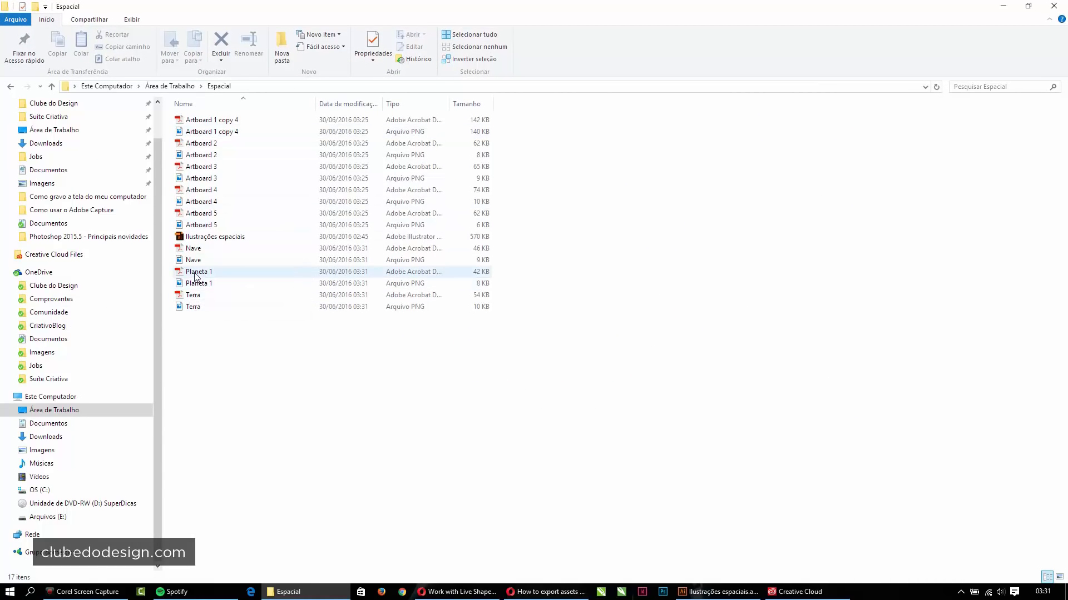
click(198, 283)
click(200, 260)
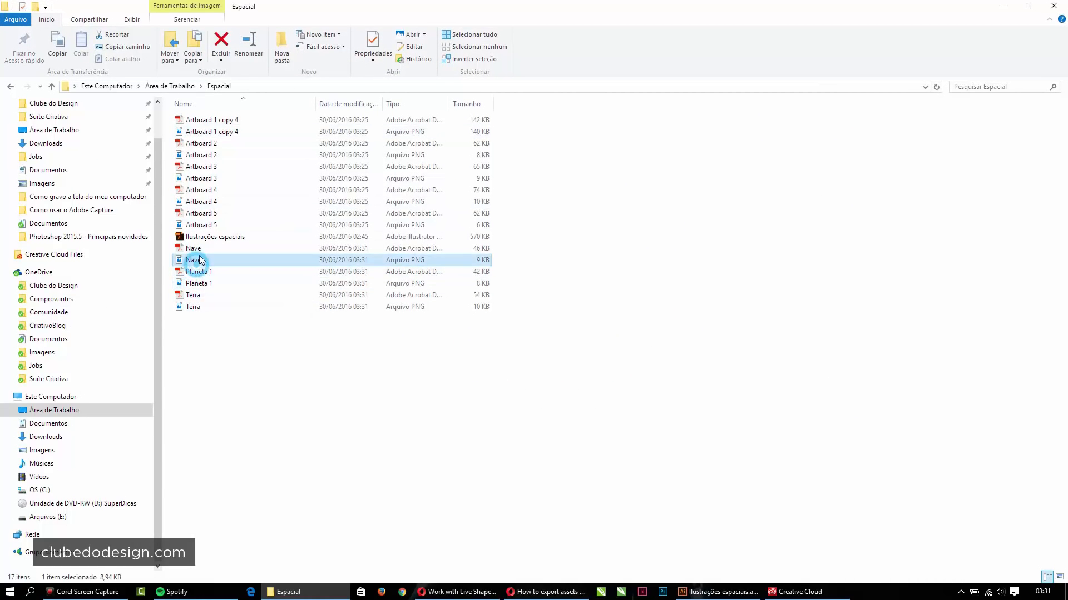
click(198, 307)
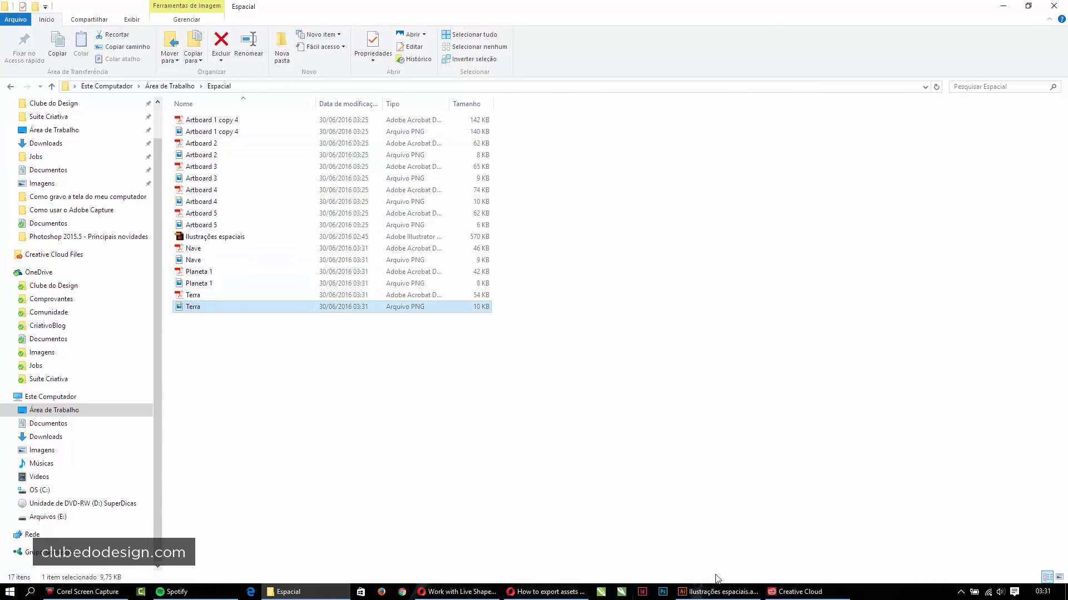
Switch back to Illustrator, deselect the Earth artwork and collapse the Asset Export panel.
click(718, 592)
click(660, 225)
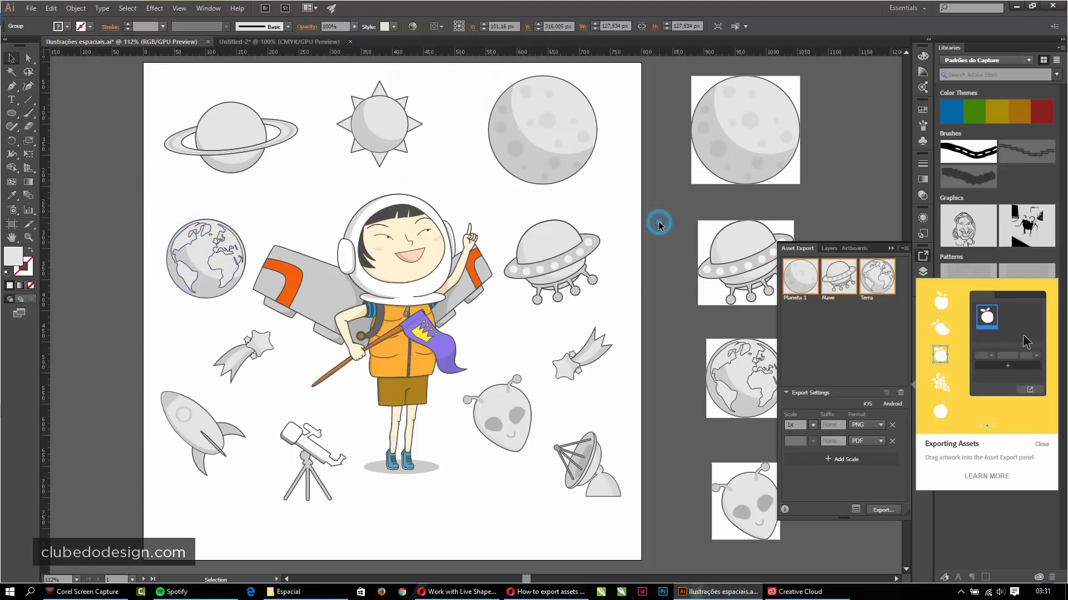
click(890, 248)
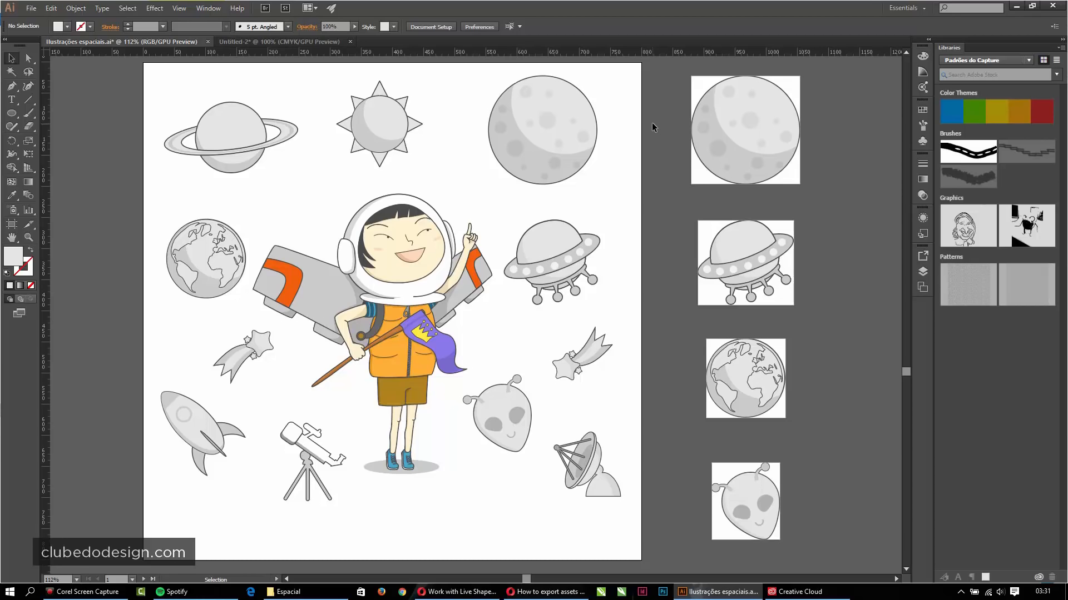
Switch to the Recent Files workspace to view the recent documents, and return to the Essentials workspace.
click(906, 7)
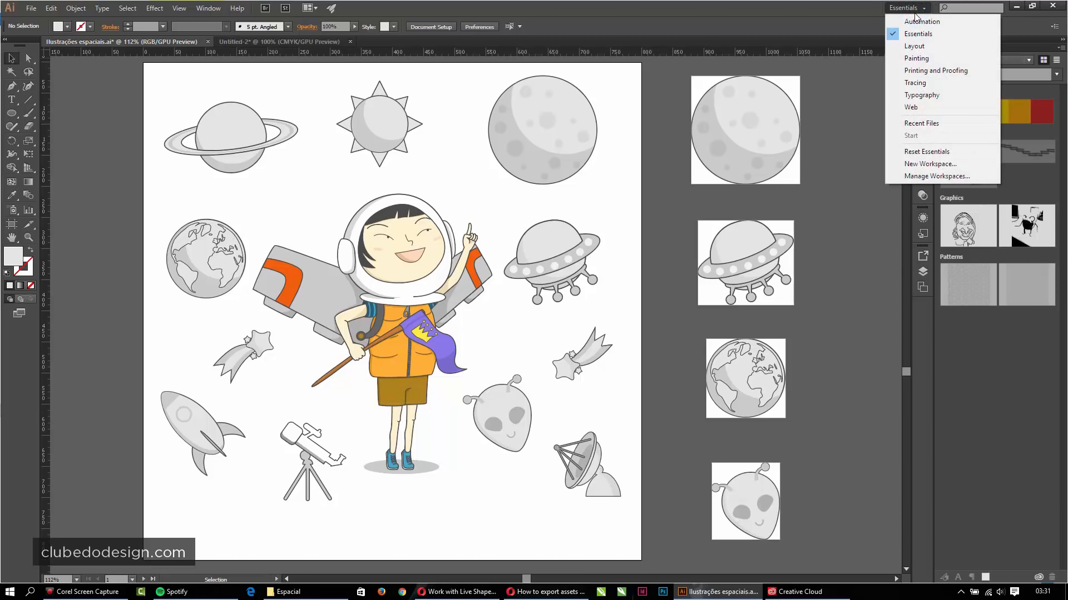
click(941, 123)
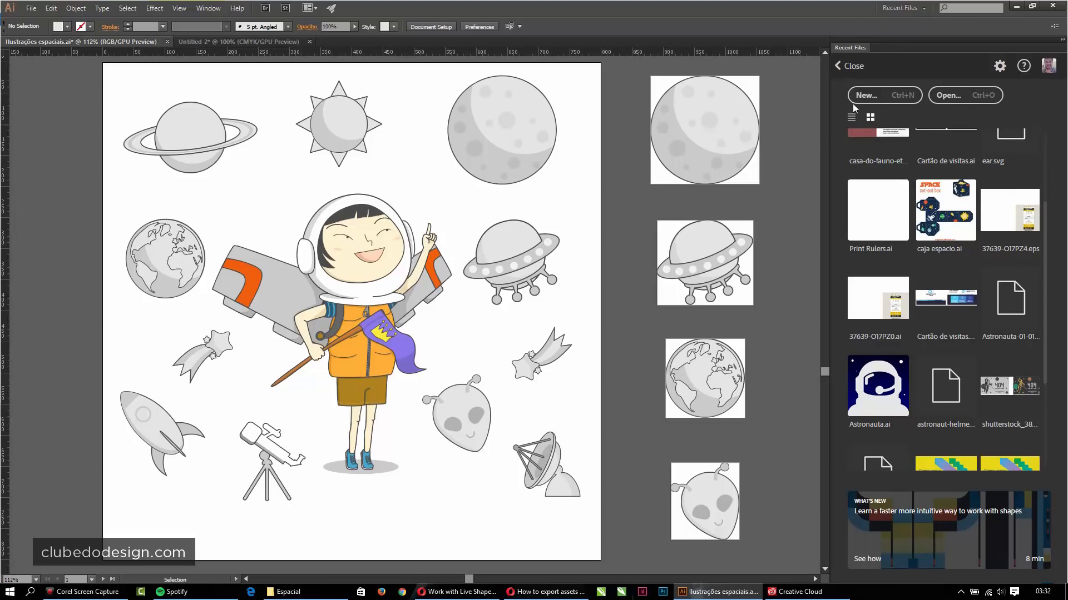
click(904, 8)
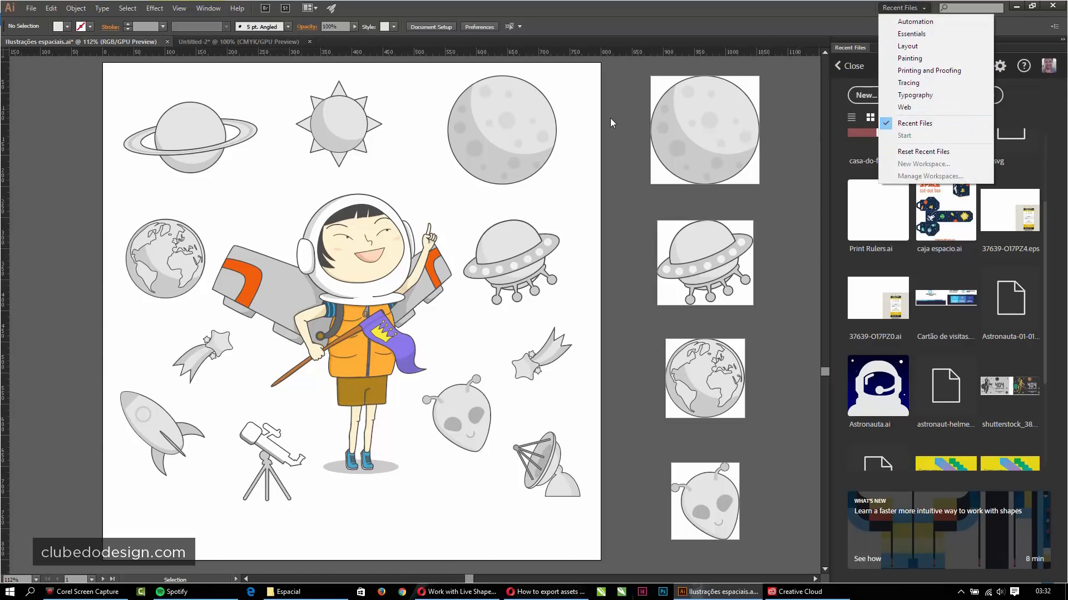
click(214, 14)
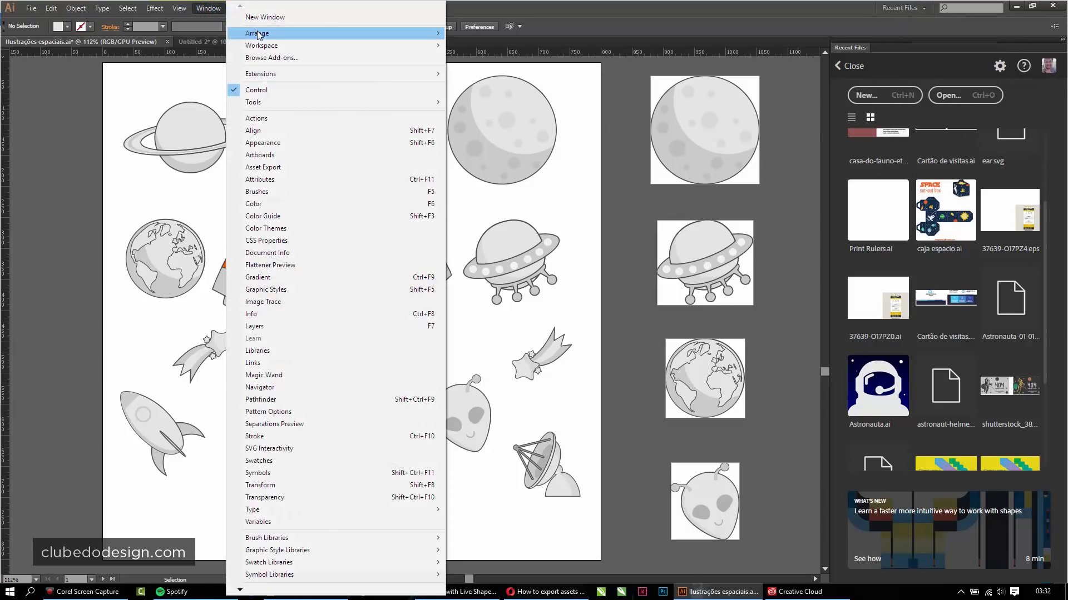
mouse_move(258, 47)
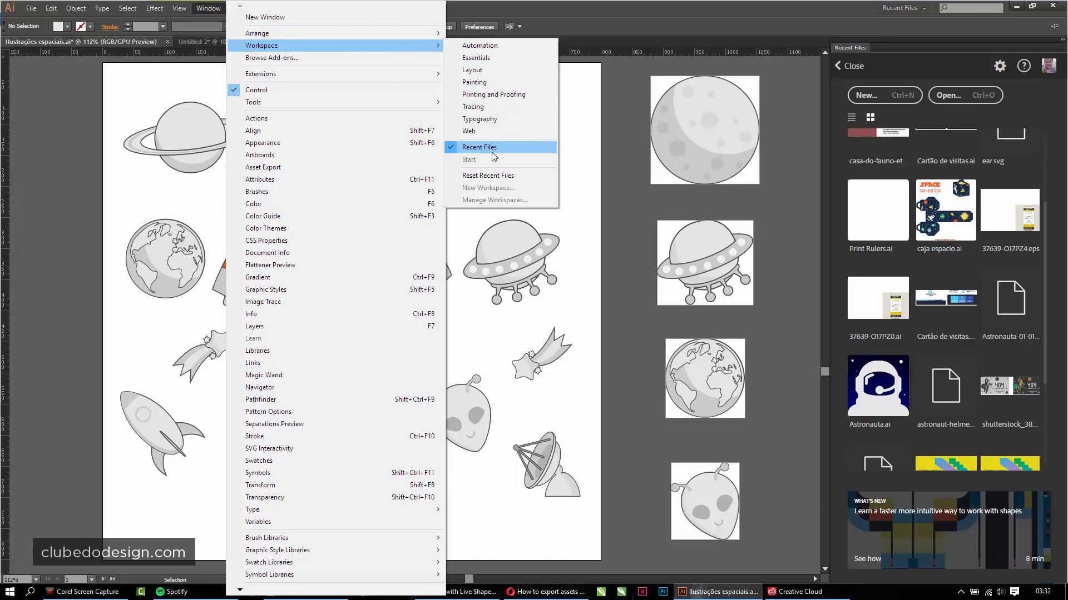
click(487, 58)
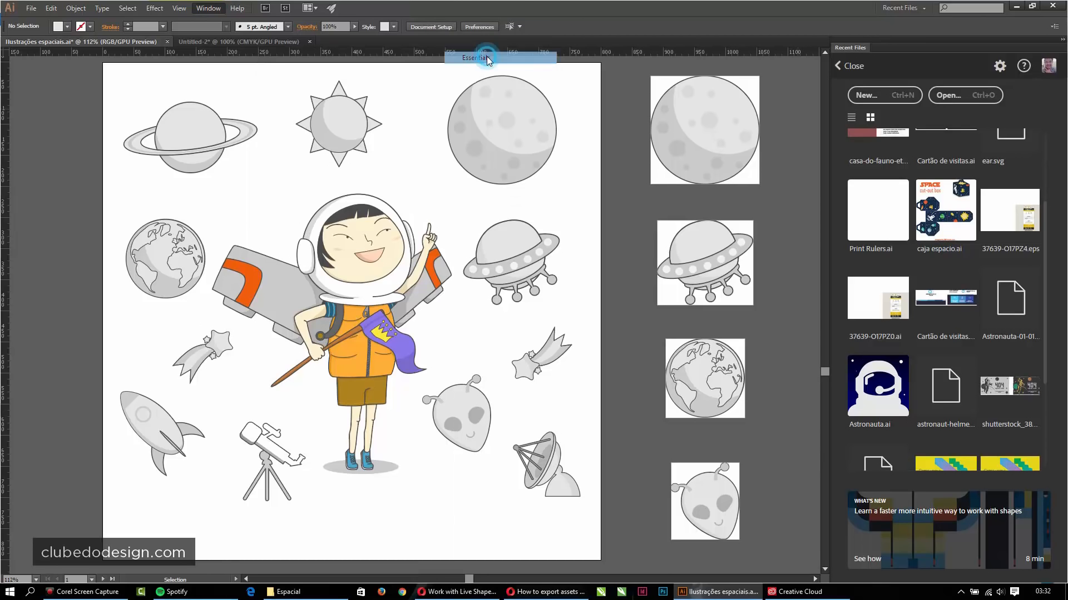